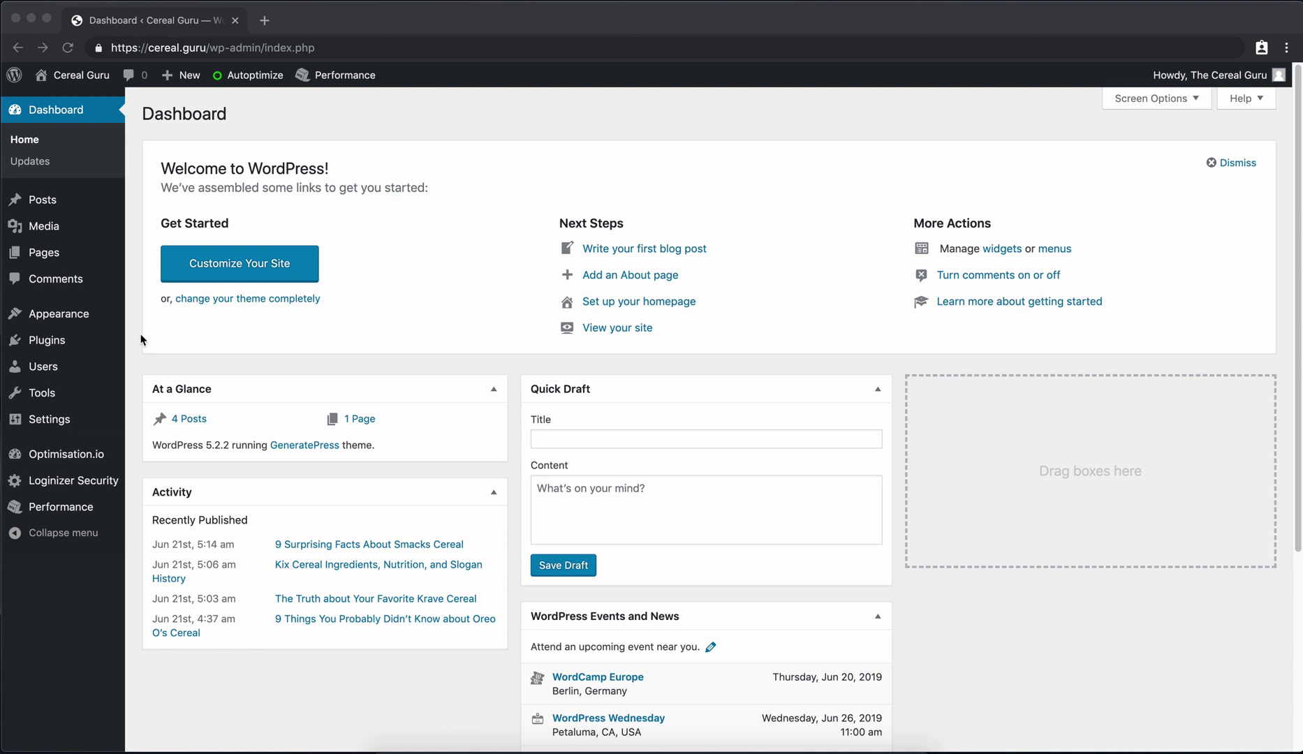
Search the plugin directory for 'yoast seo', then install and activate the Yoast SEO plugin
{"action": "left_click", "coordinate": [49, 340]}
{"action": "mouse_move", "coordinate": [51, 342]}
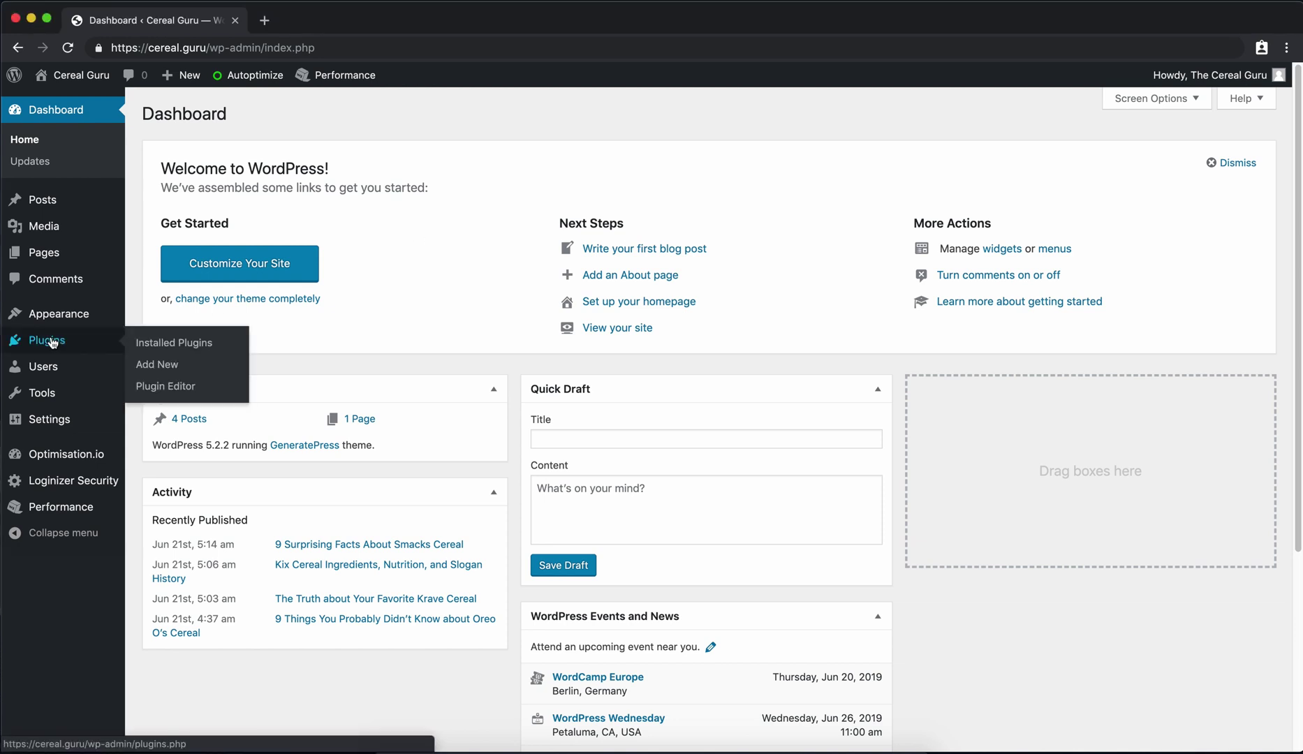
{"action": "left_click", "coordinate": [202, 370]}
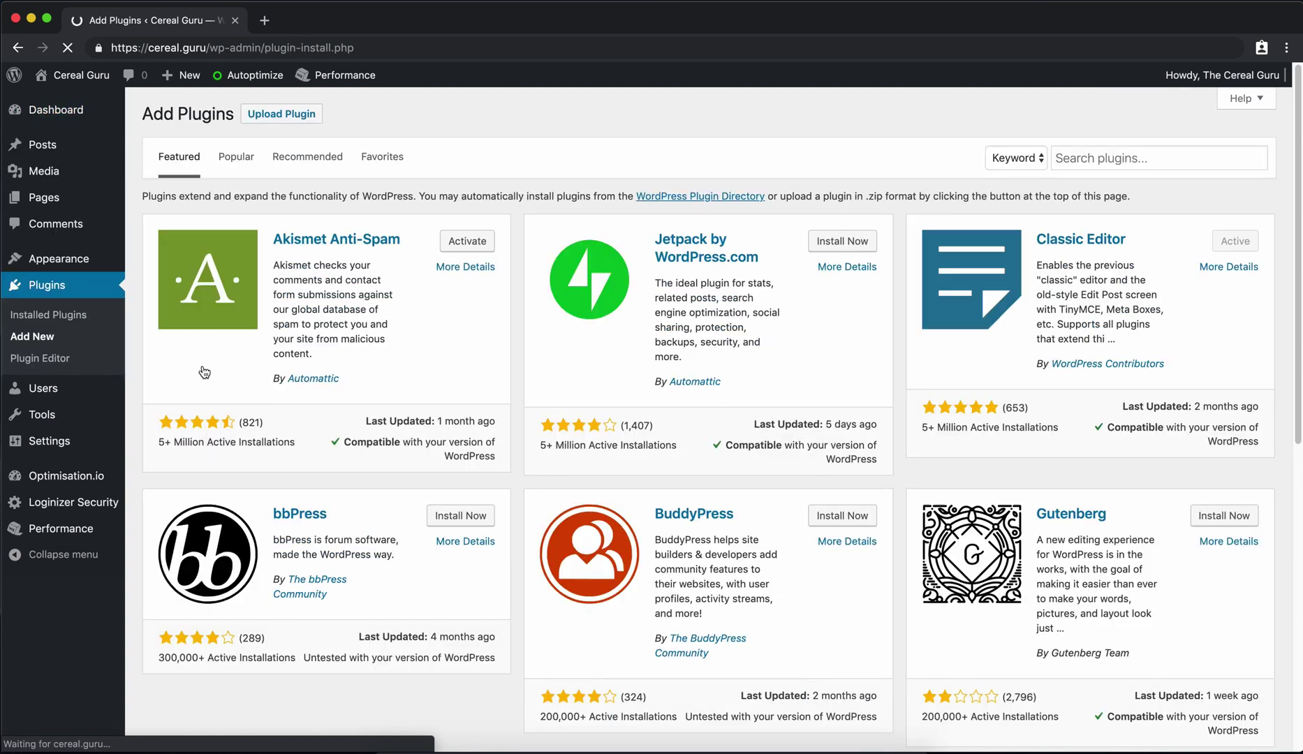
{"action": "left_click", "coordinate": [1145, 159]}
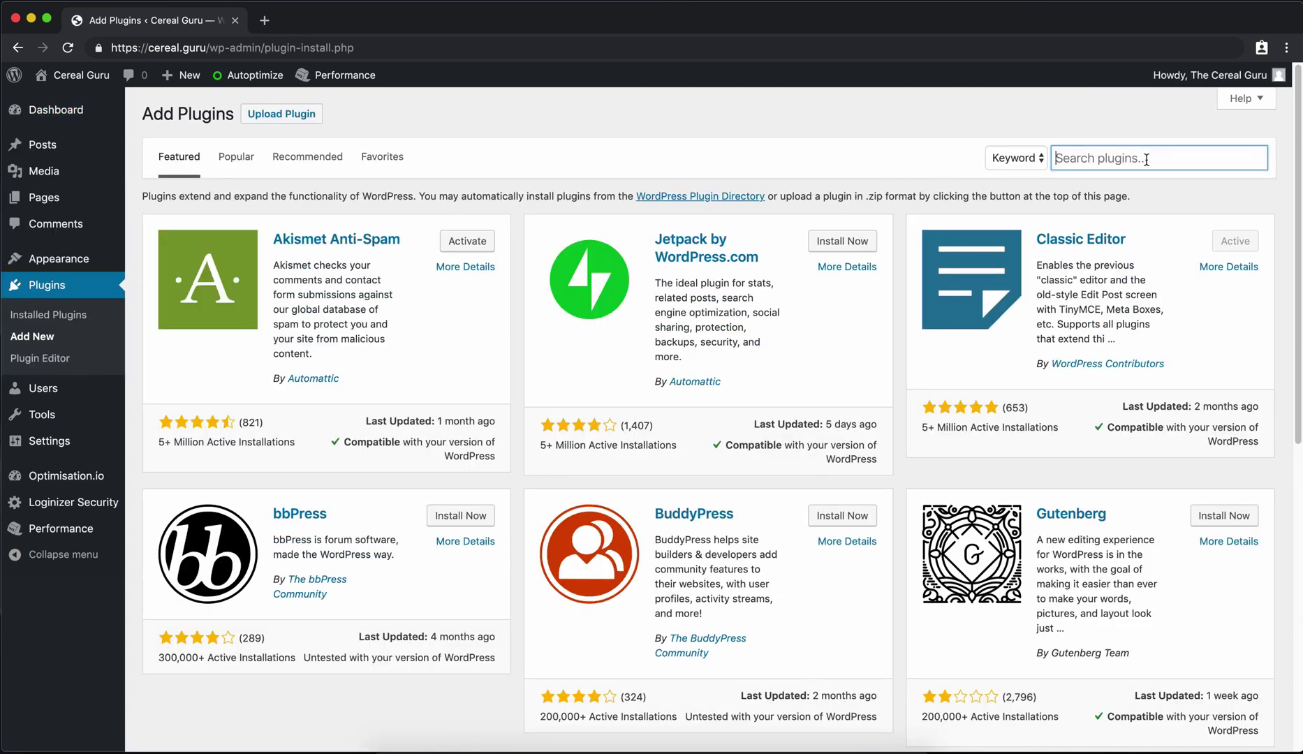
{"action": "type", "text": "yoast"}
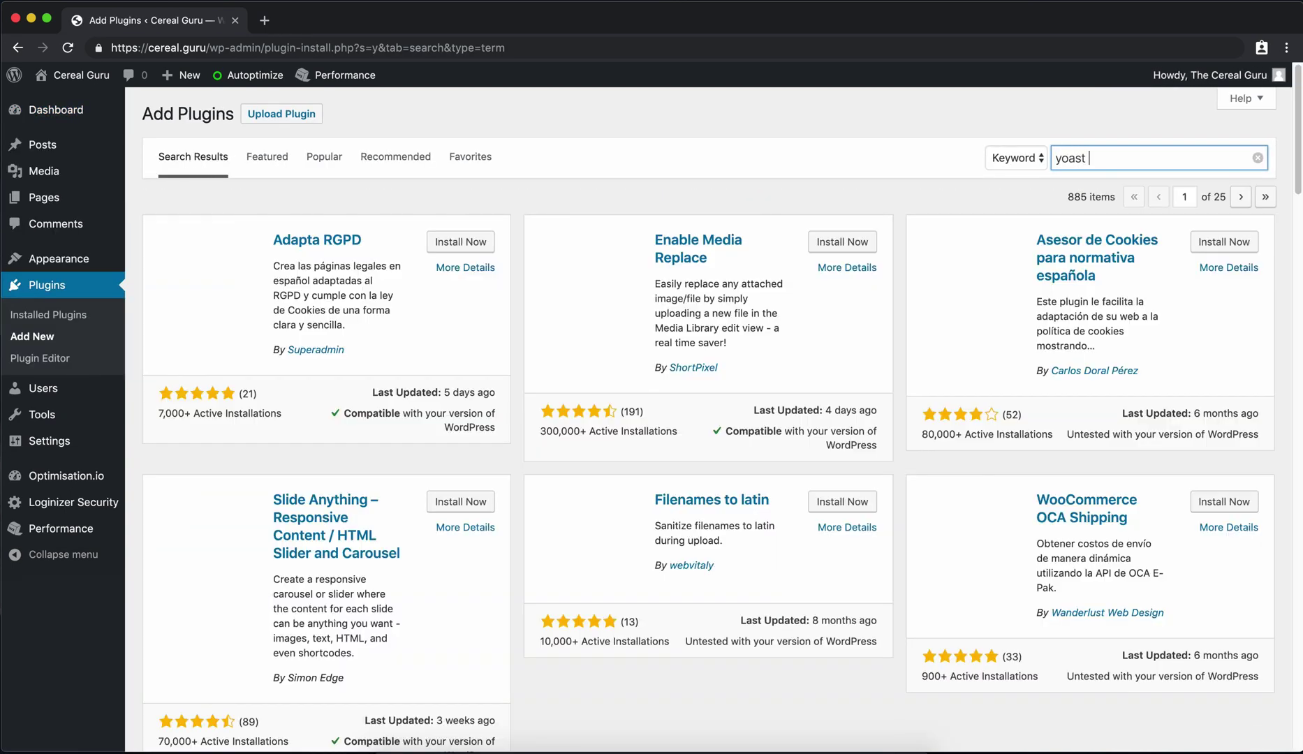
{"action": "type", "text": " seo"}
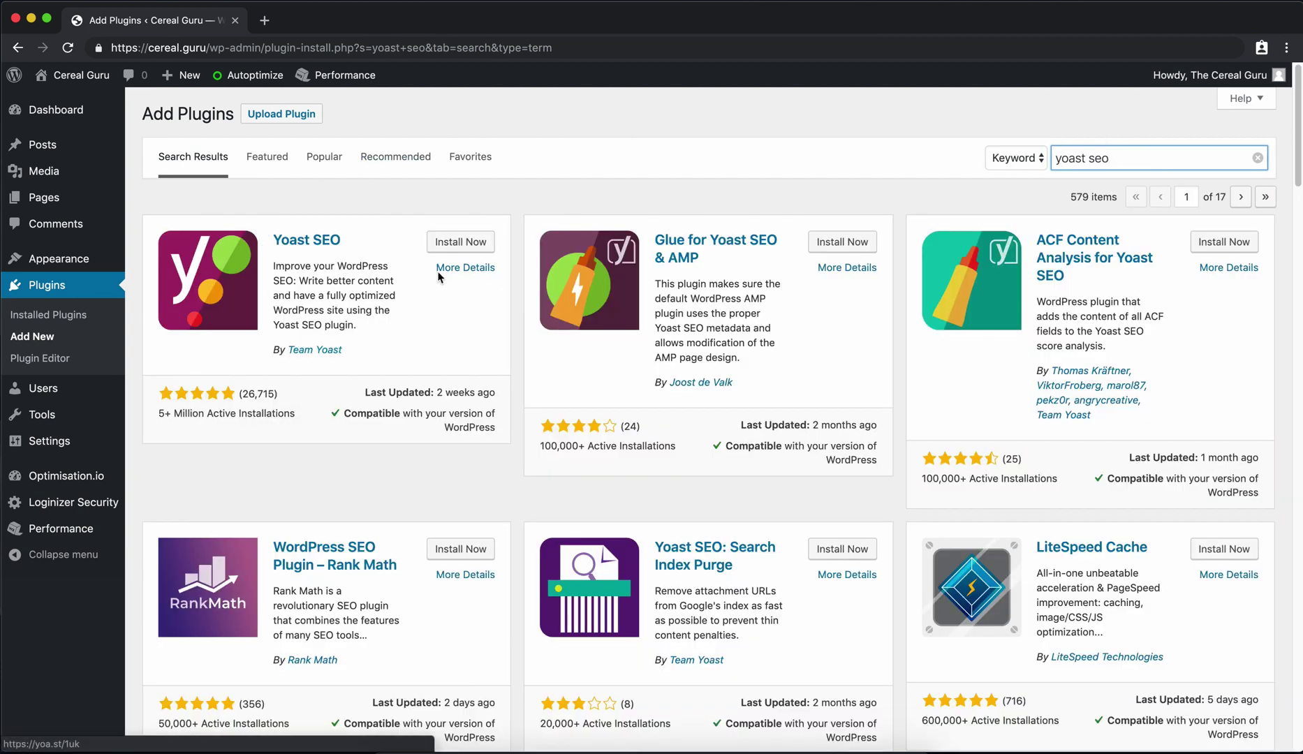
{"action": "left_click", "coordinate": [464, 243]}
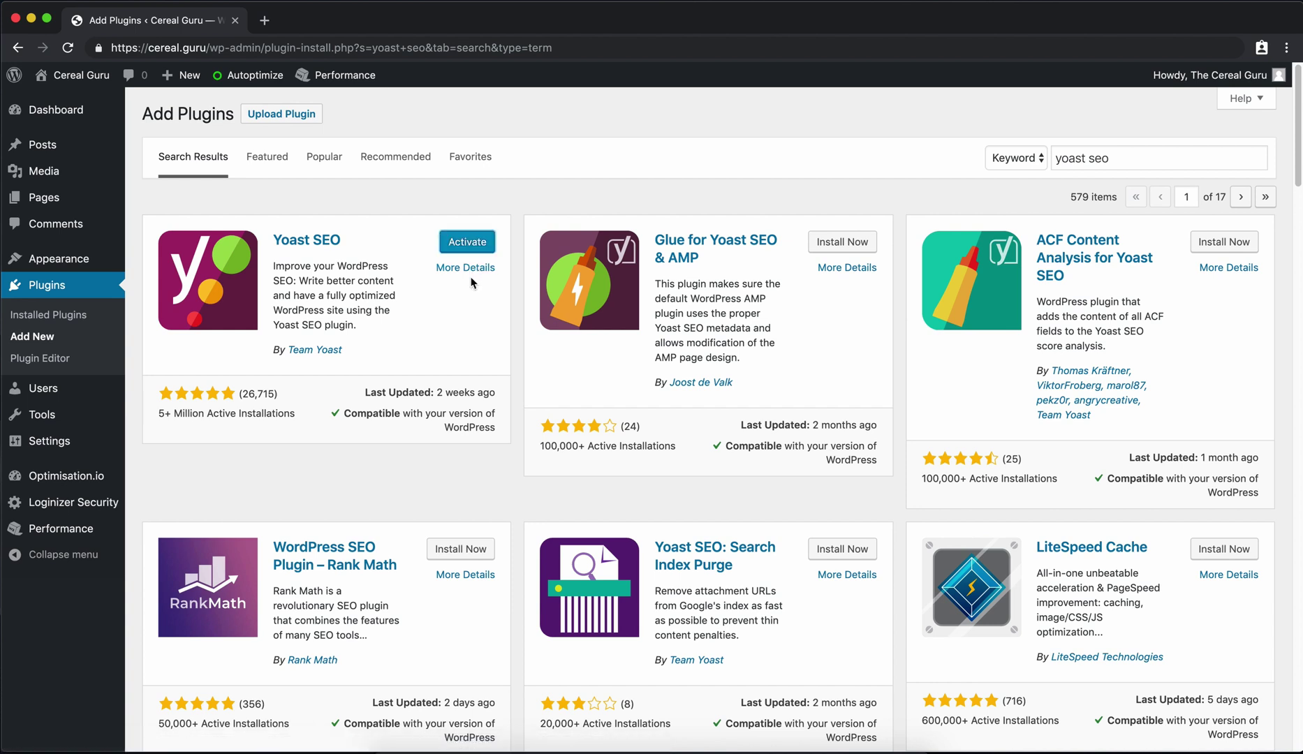
{"action": "left_click", "coordinate": [482, 249]}
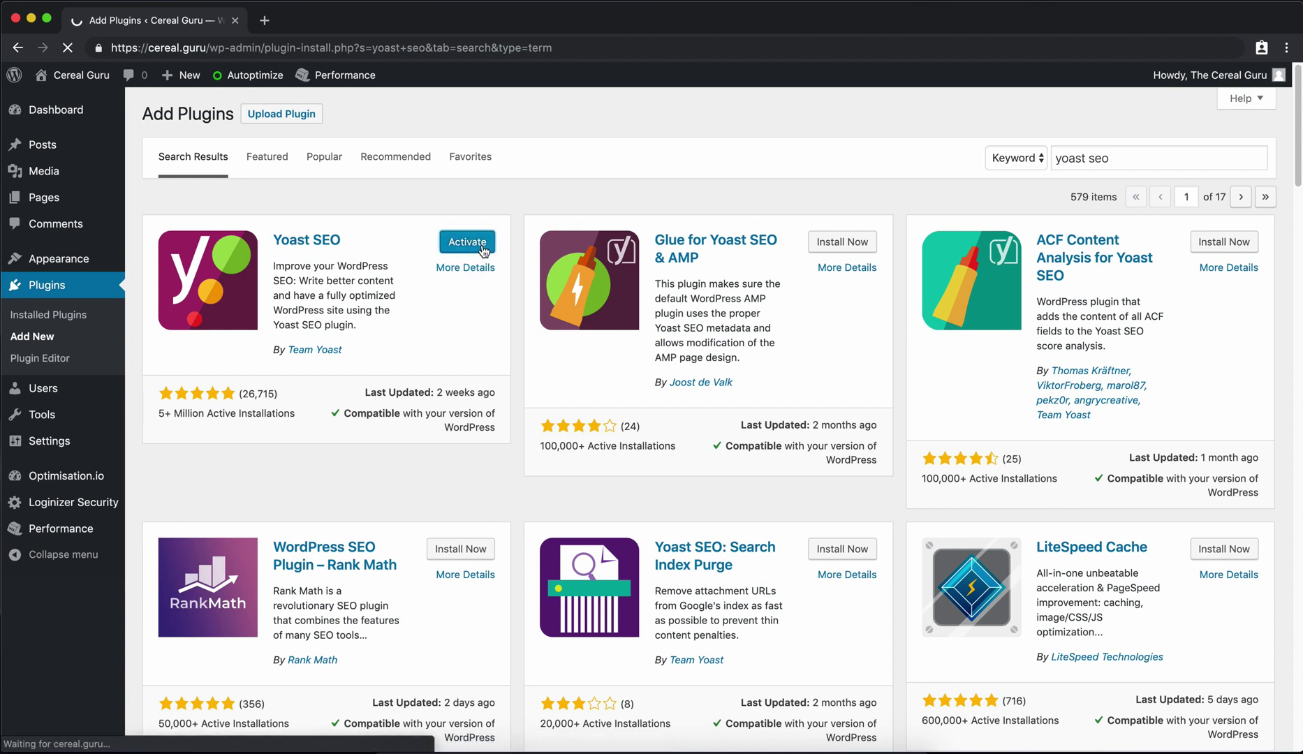
Open Yoast SEO's Settings from the Plugins list to reach its General dashboard
{"action": "scroll", "coordinate": [373, 366], "scroll_direction": "down", "scroll_amount": 5}
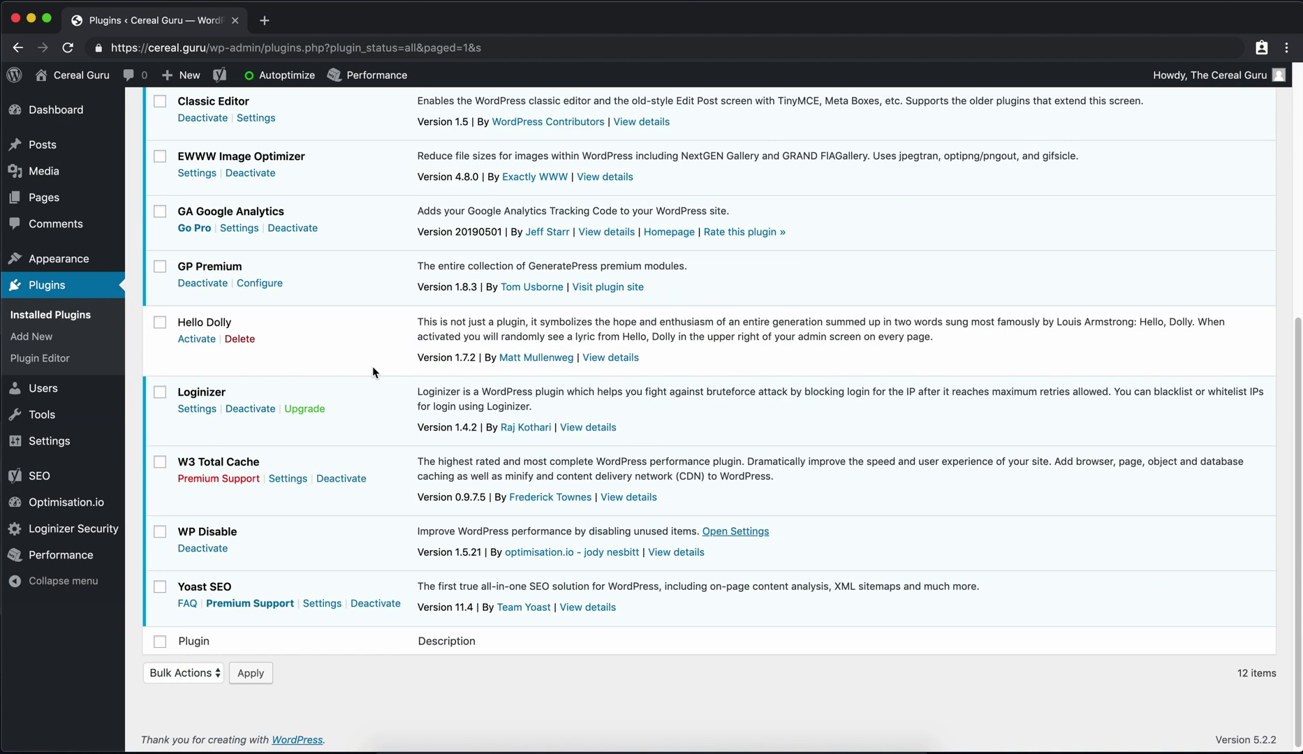
{"action": "left_click", "coordinate": [335, 606]}
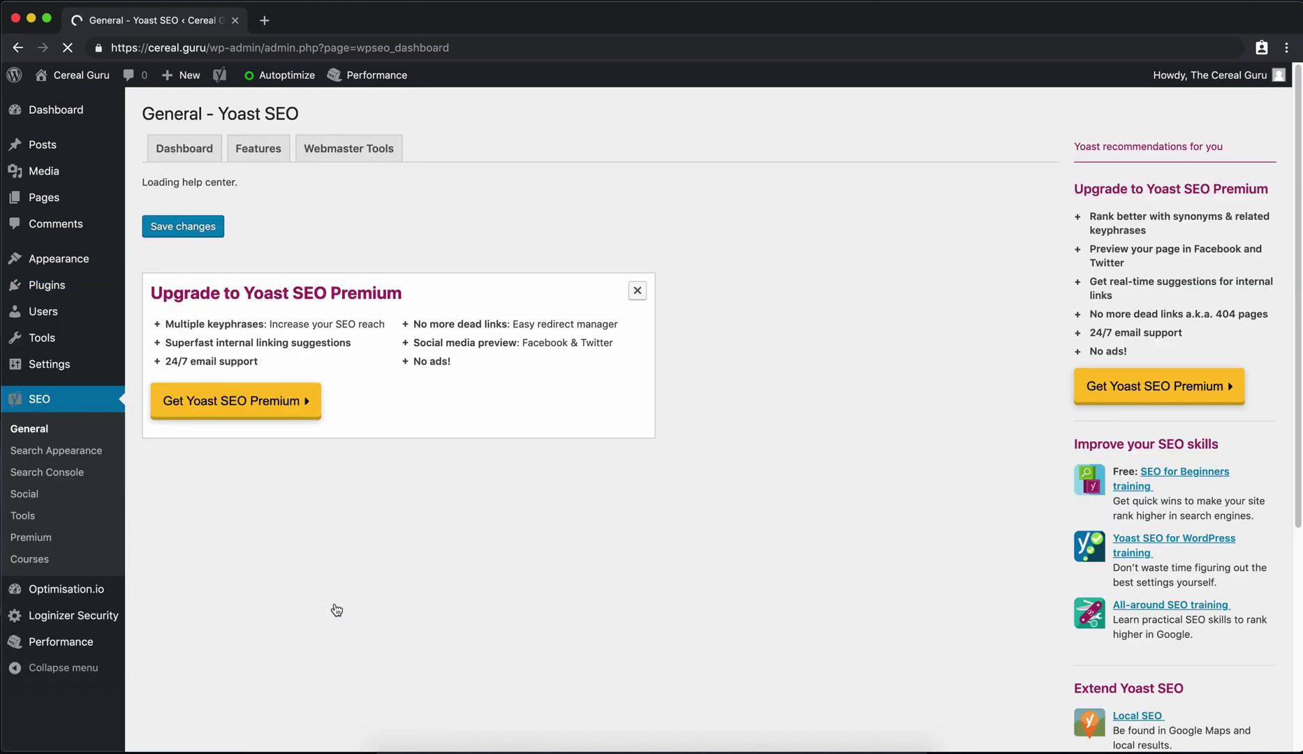
{"action": "scroll", "coordinate": [305, 554], "scroll_direction": "down", "scroll_amount": 3}
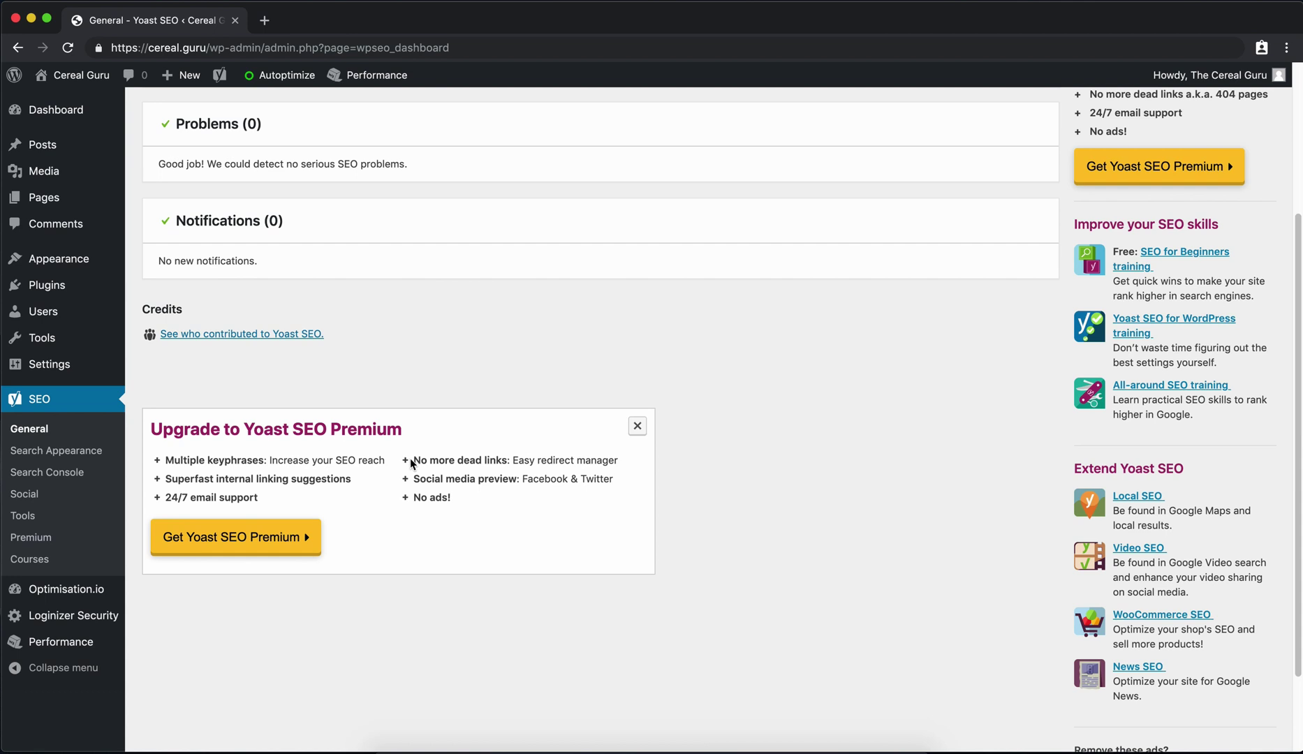
{"action": "scroll", "coordinate": [413, 468], "scroll_direction": "up", "scroll_amount": 3}
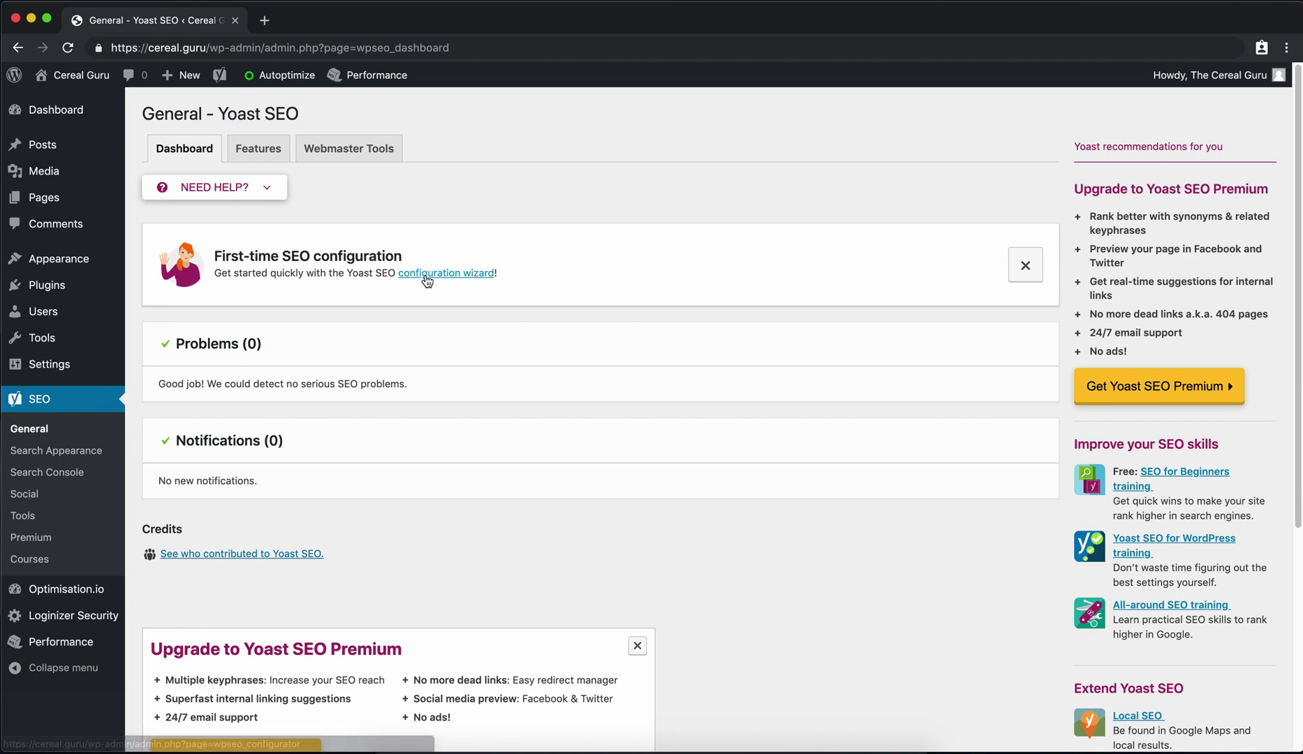
Launch the configuration wizard, mark the site as live (Option A) and choose 'A blog' as site type
{"action": "left_click", "coordinate": [427, 280]}
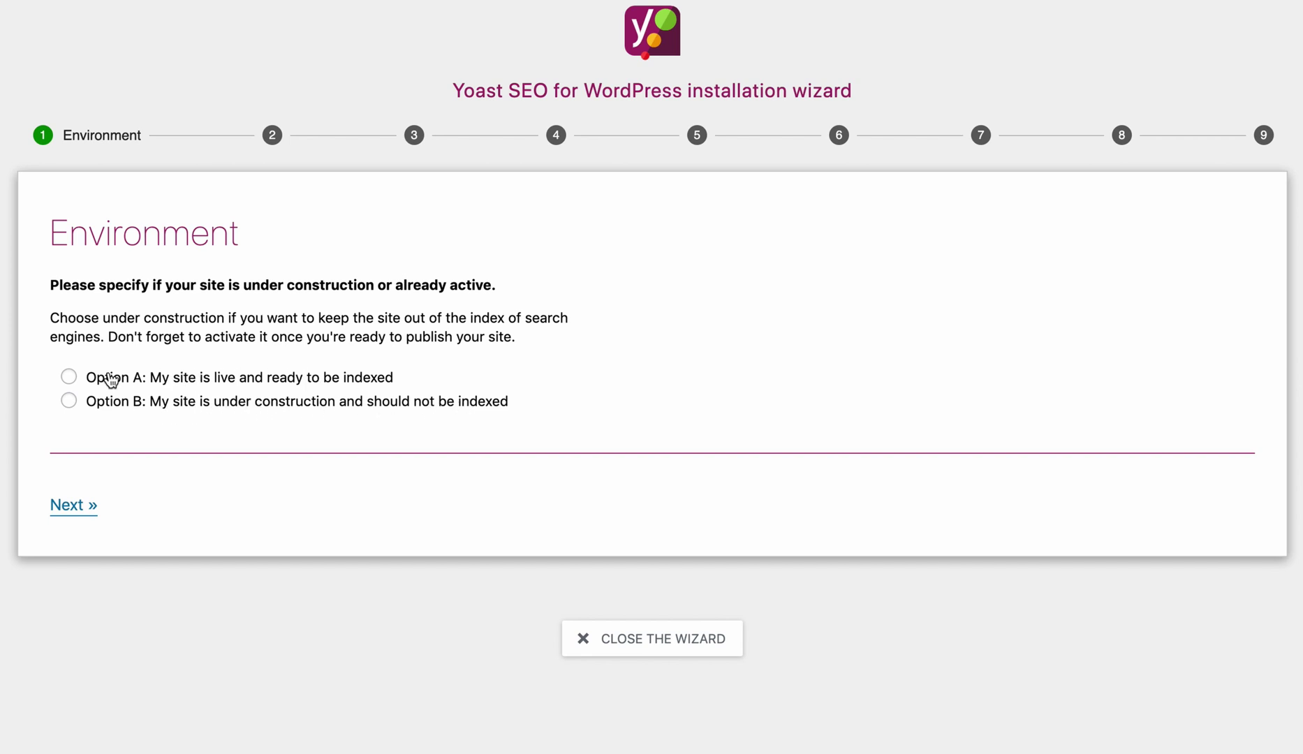
{"action": "left_click", "coordinate": [70, 379]}
{"action": "left_click", "coordinate": [94, 507]}
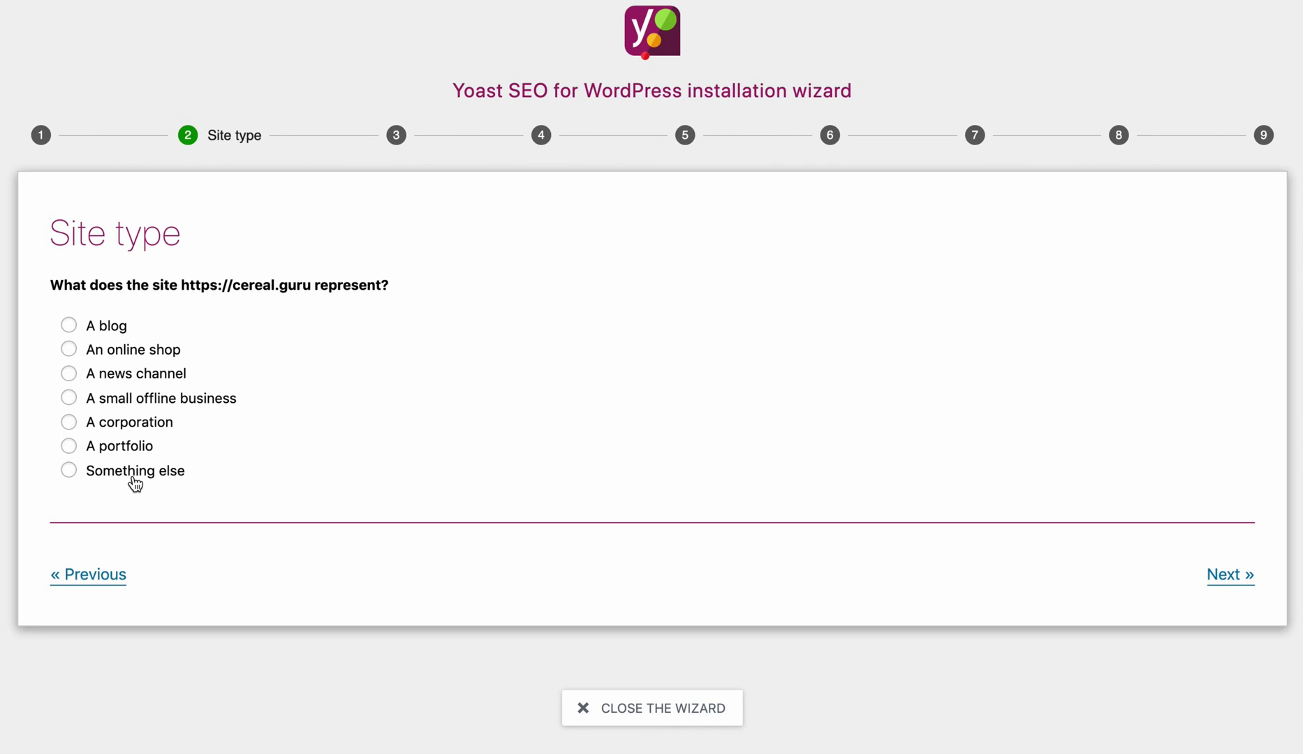
{"action": "left_click", "coordinate": [68, 325]}
{"action": "left_click", "coordinate": [1230, 573]}
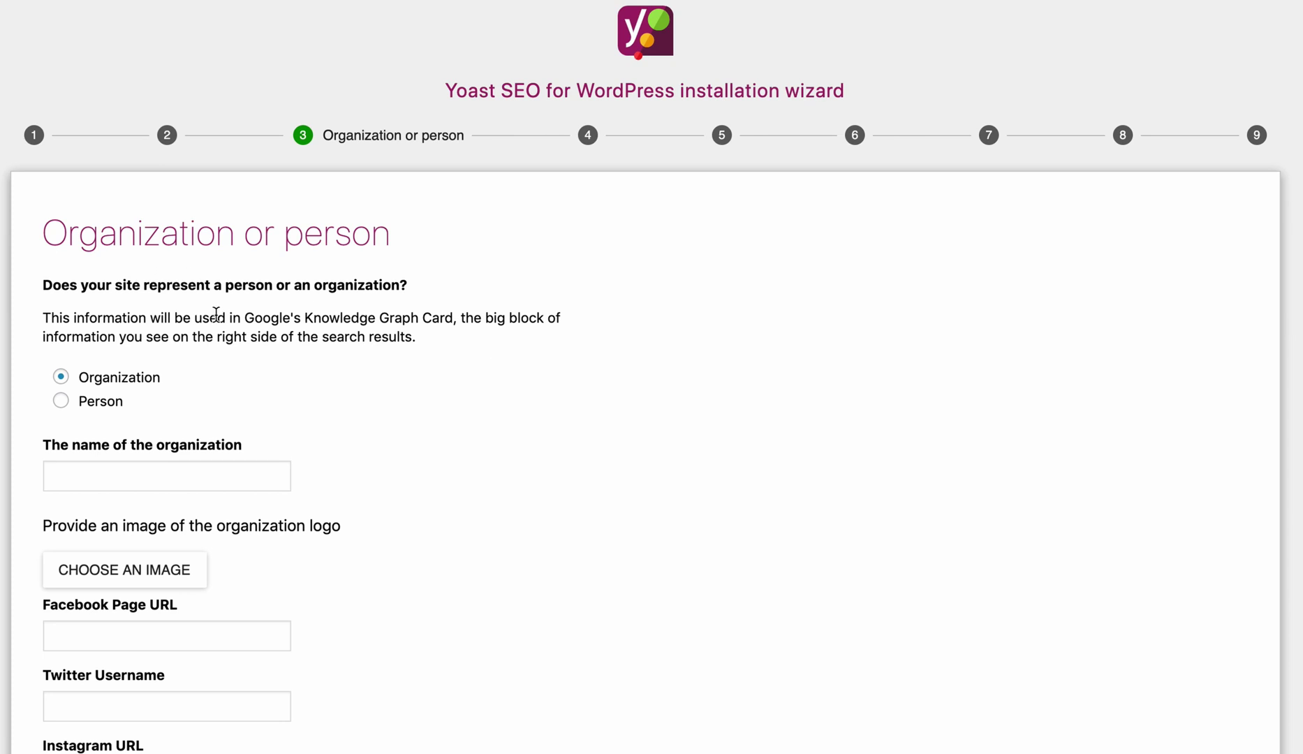
Enter 'Cereal Guru' as the organization name and choose the CEREALGURU logo from the Media Library
{"action": "scroll", "coordinate": [275, 393], "scroll_direction": "down", "scroll_amount": 1}
{"action": "scroll", "coordinate": [274, 401], "scroll_direction": "down", "scroll_amount": 1}
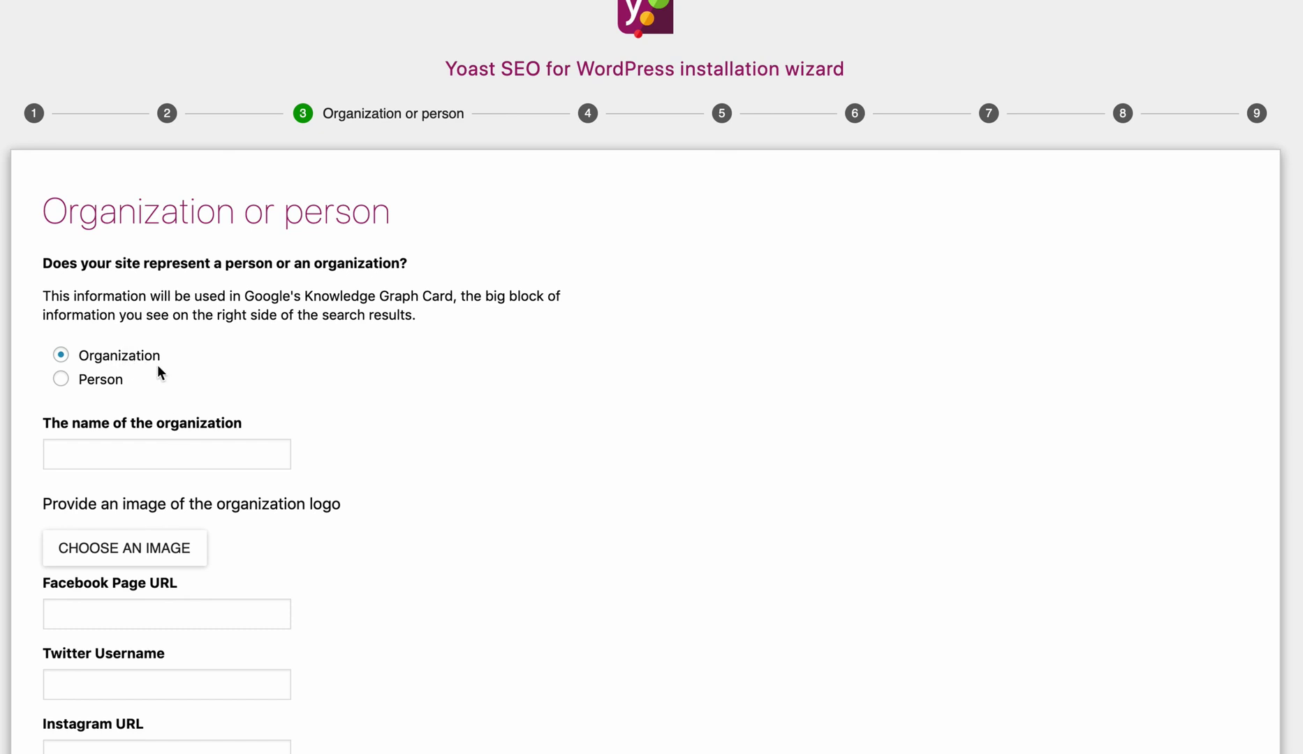
{"action": "left_click", "coordinate": [173, 452]}
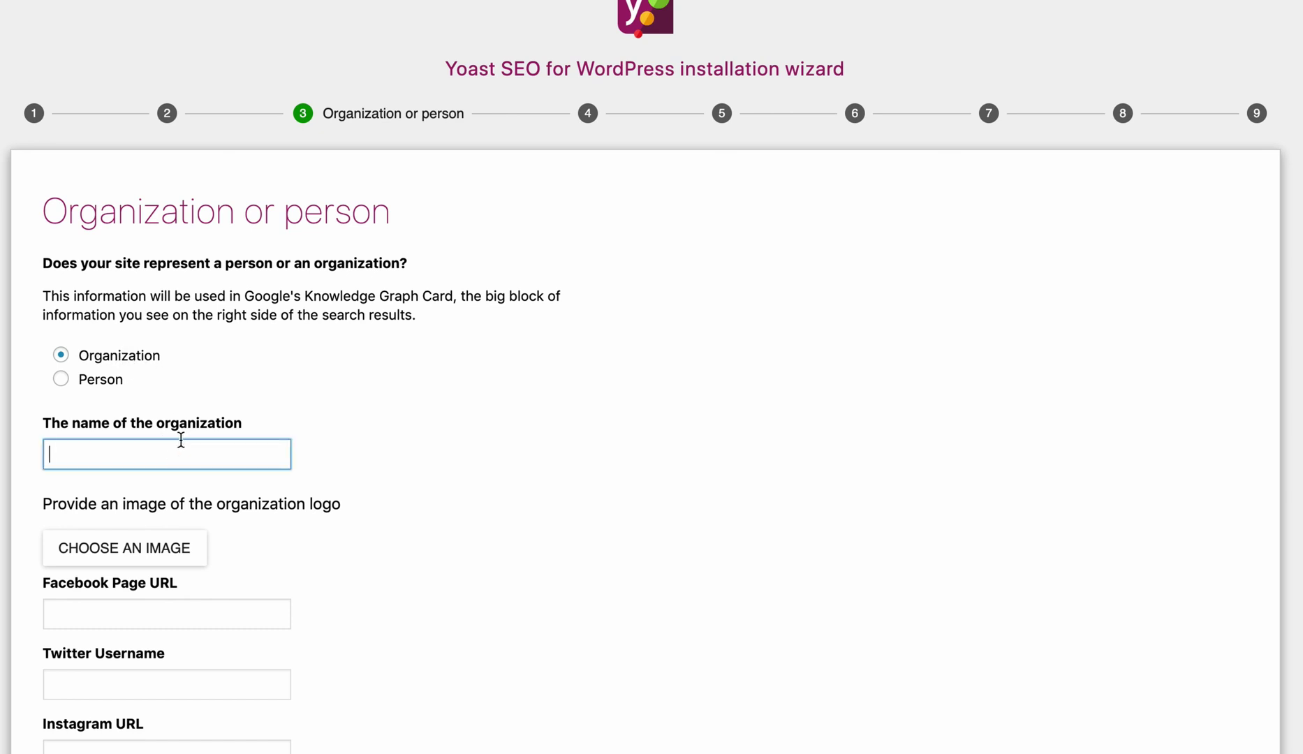
{"action": "type", "text": "Cereal Guru"}
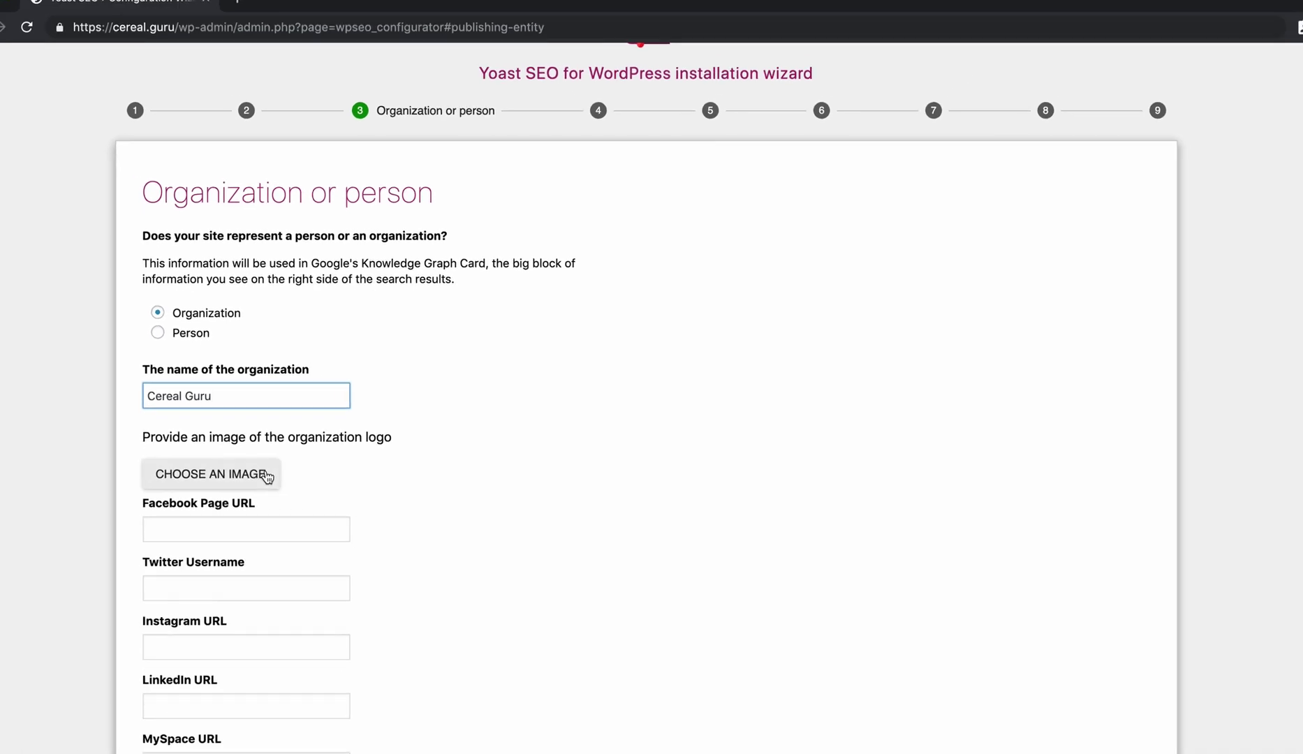
{"action": "left_click", "coordinate": [268, 477]}
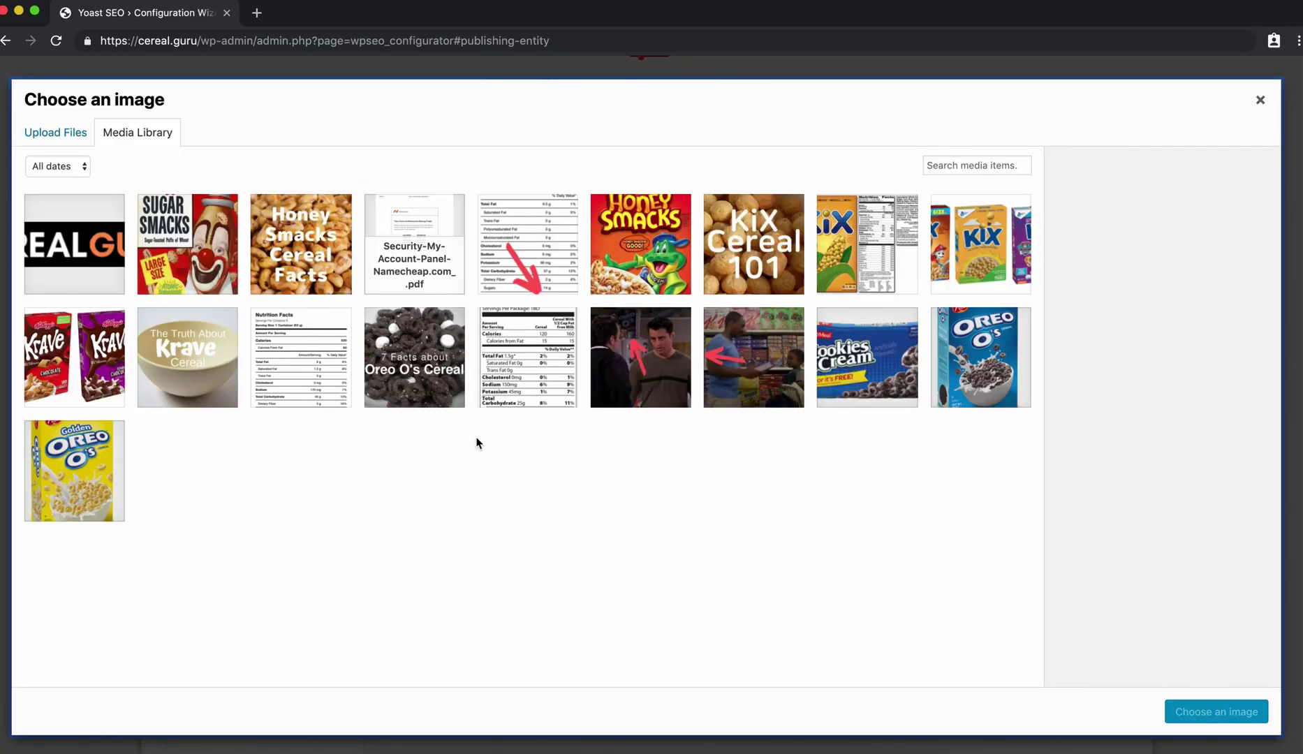
{"action": "left_click", "coordinate": [83, 228]}
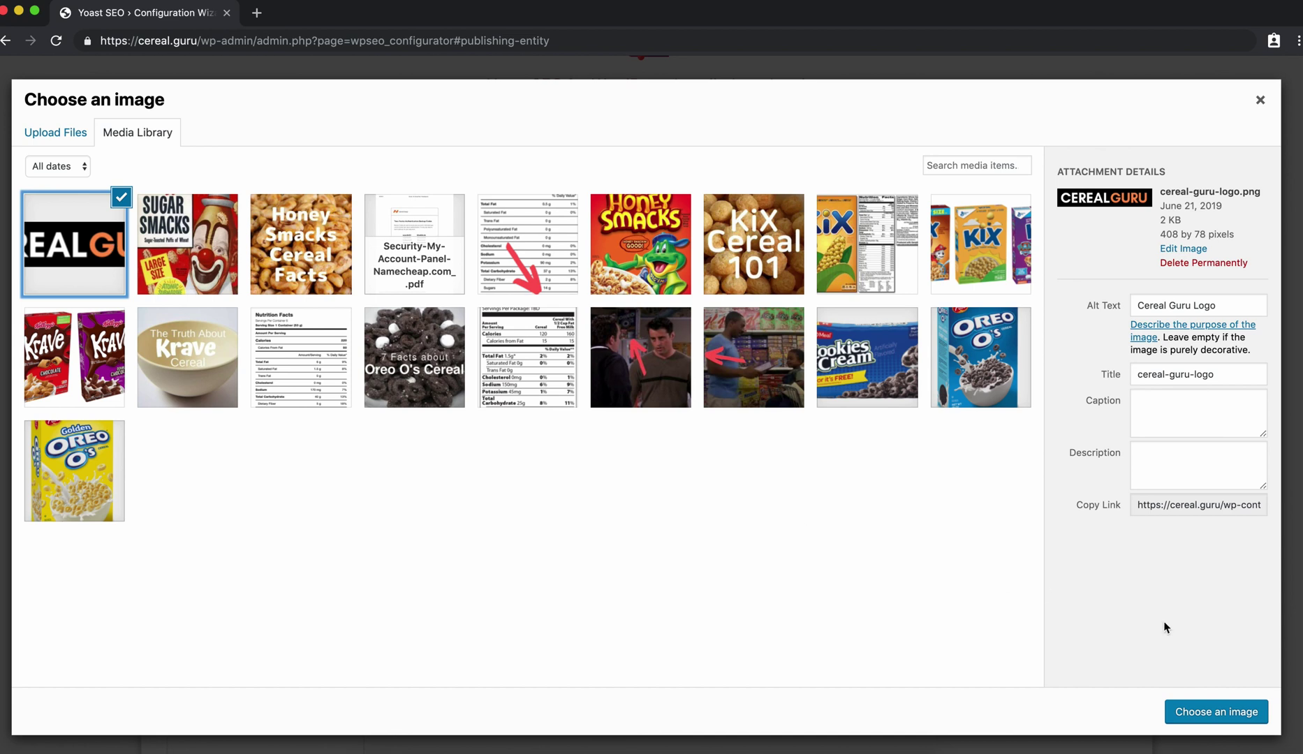
{"action": "left_click", "coordinate": [1223, 711]}
Continue the wizard on to the Search engine visibility step
{"action": "scroll", "coordinate": [457, 391], "scroll_direction": "down", "scroll_amount": 5}
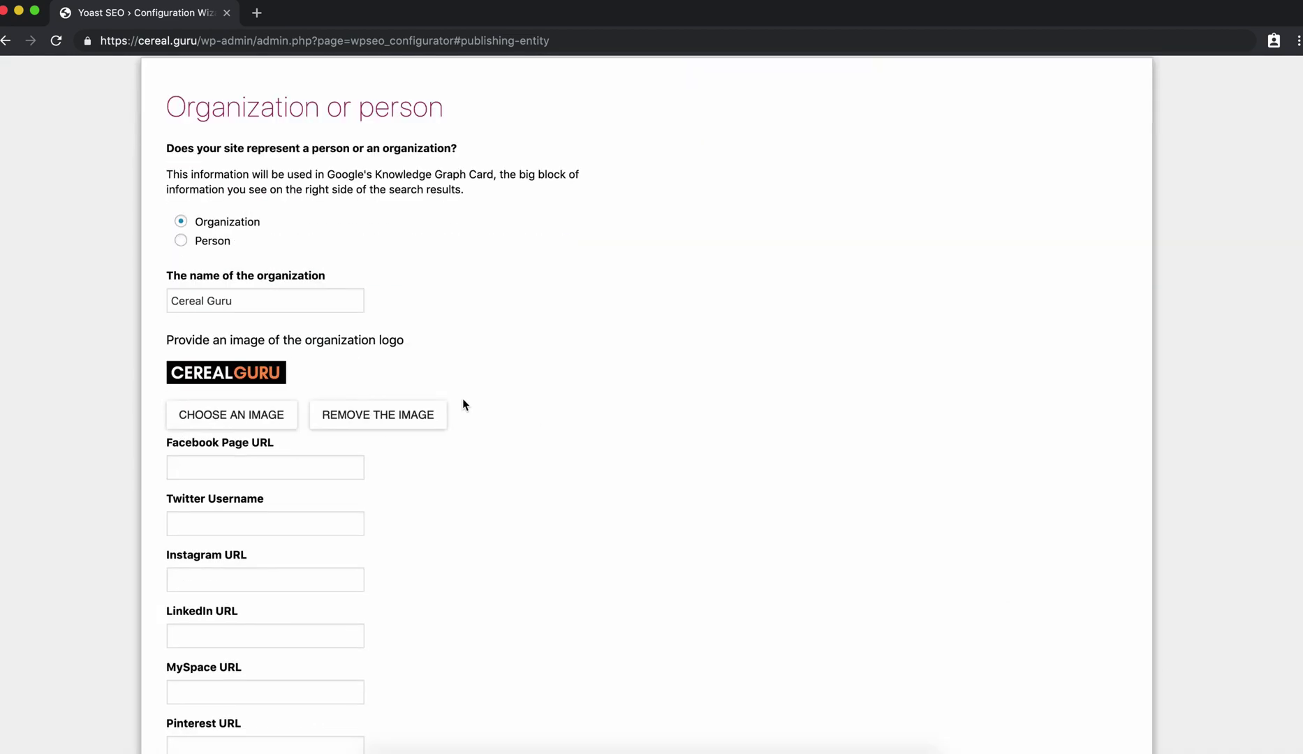
{"action": "scroll", "coordinate": [398, 391], "scroll_direction": "down", "scroll_amount": 1}
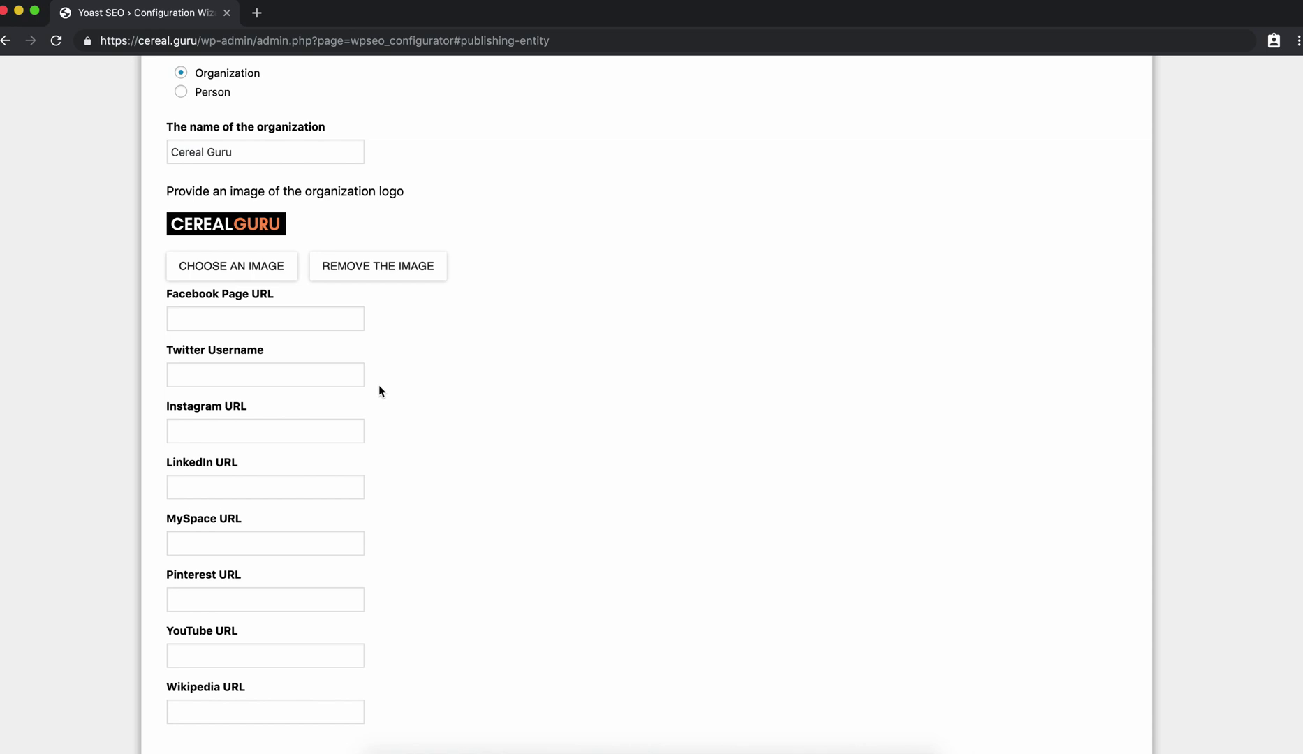
{"action": "scroll", "coordinate": [383, 391], "scroll_direction": "down", "scroll_amount": 3}
{"action": "scroll", "coordinate": [382, 379], "scroll_direction": "down", "scroll_amount": 2}
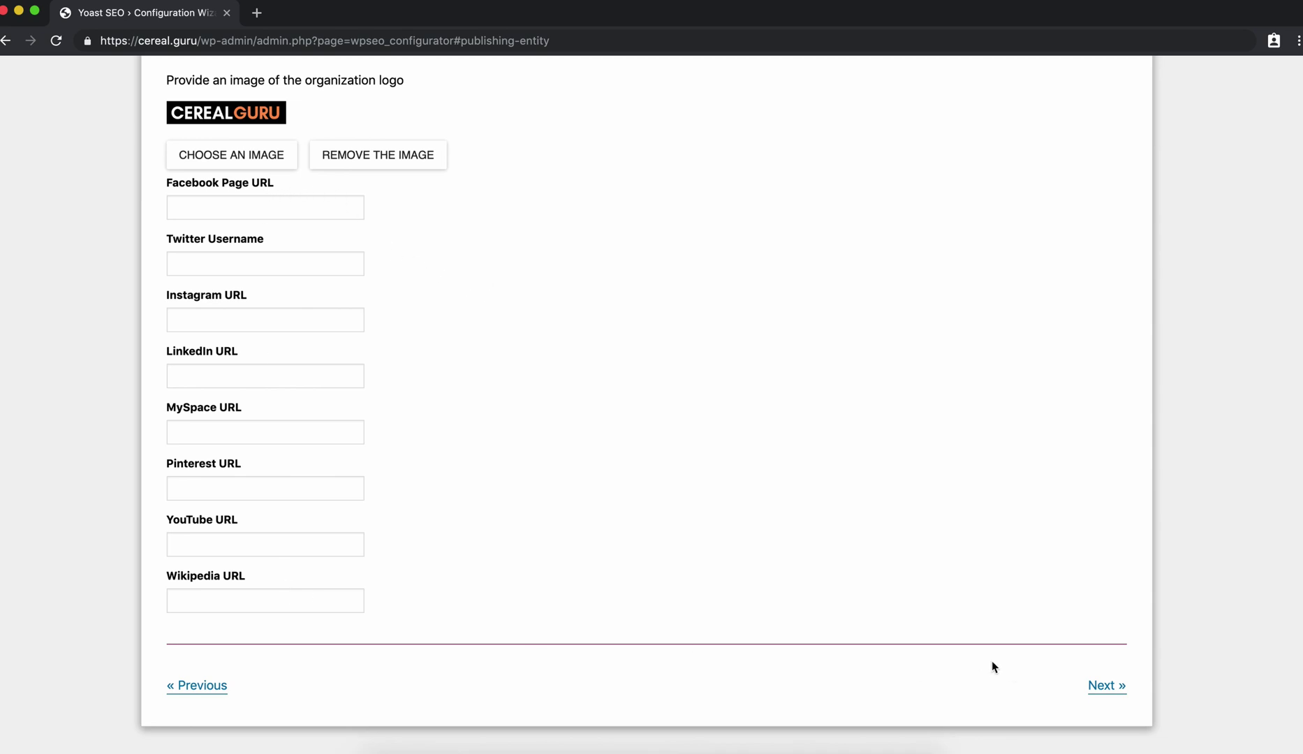
{"action": "left_click", "coordinate": [1105, 688]}
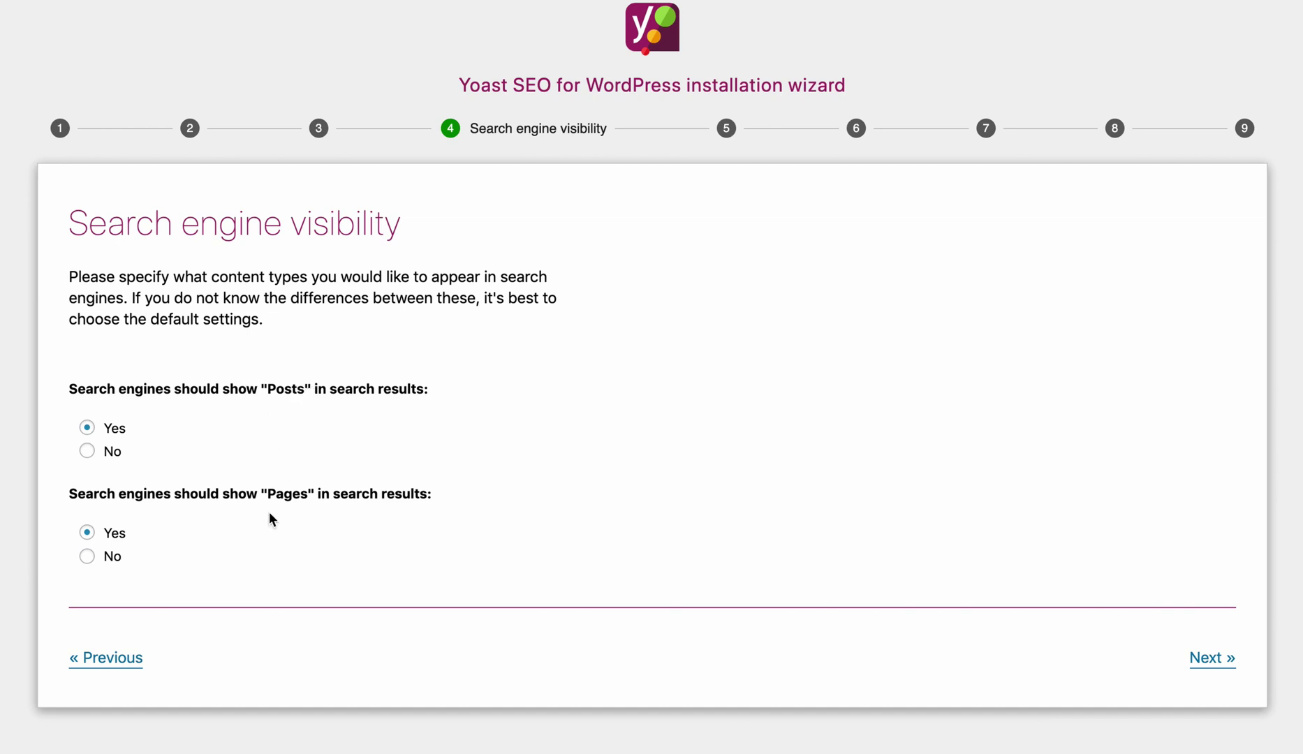
Move past Search engine visibility and Multiple authors, keeping 'Cereal Guru' as the website name in Title settings
{"action": "left_click", "coordinate": [1209, 659]}
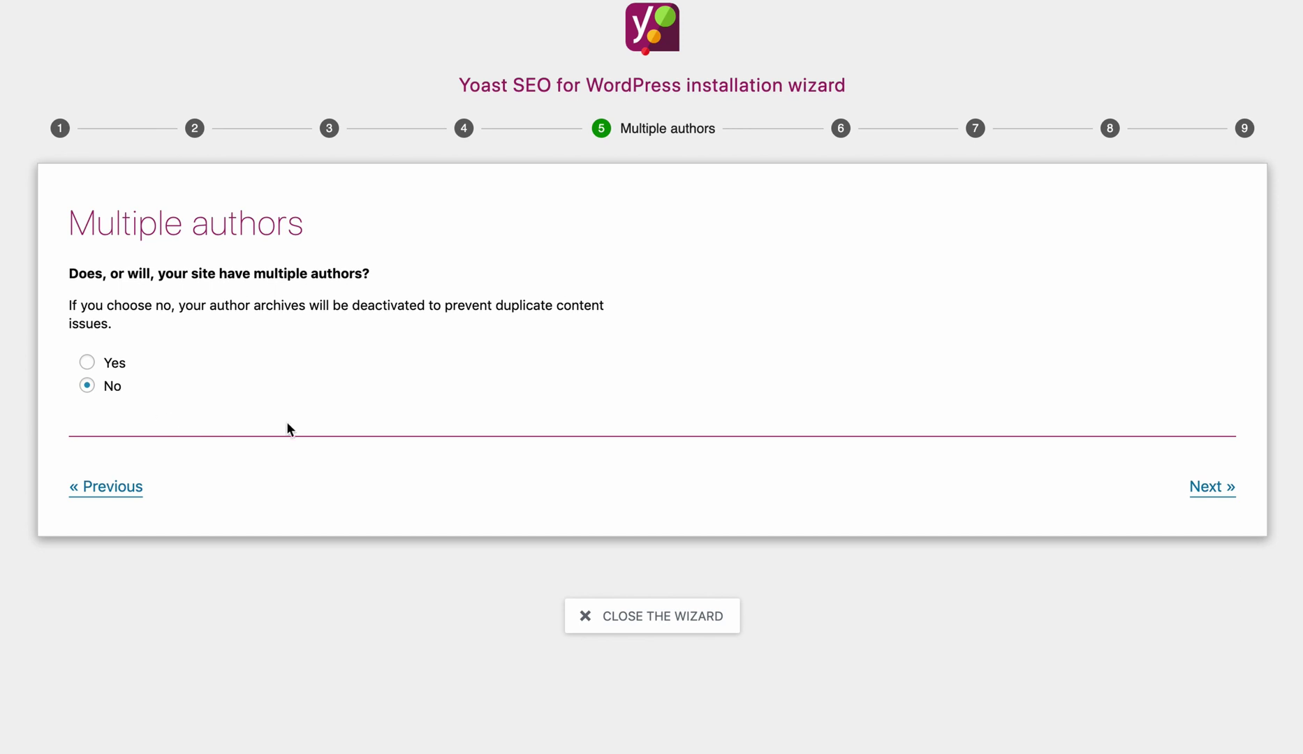
{"action": "left_click", "coordinate": [1203, 492]}
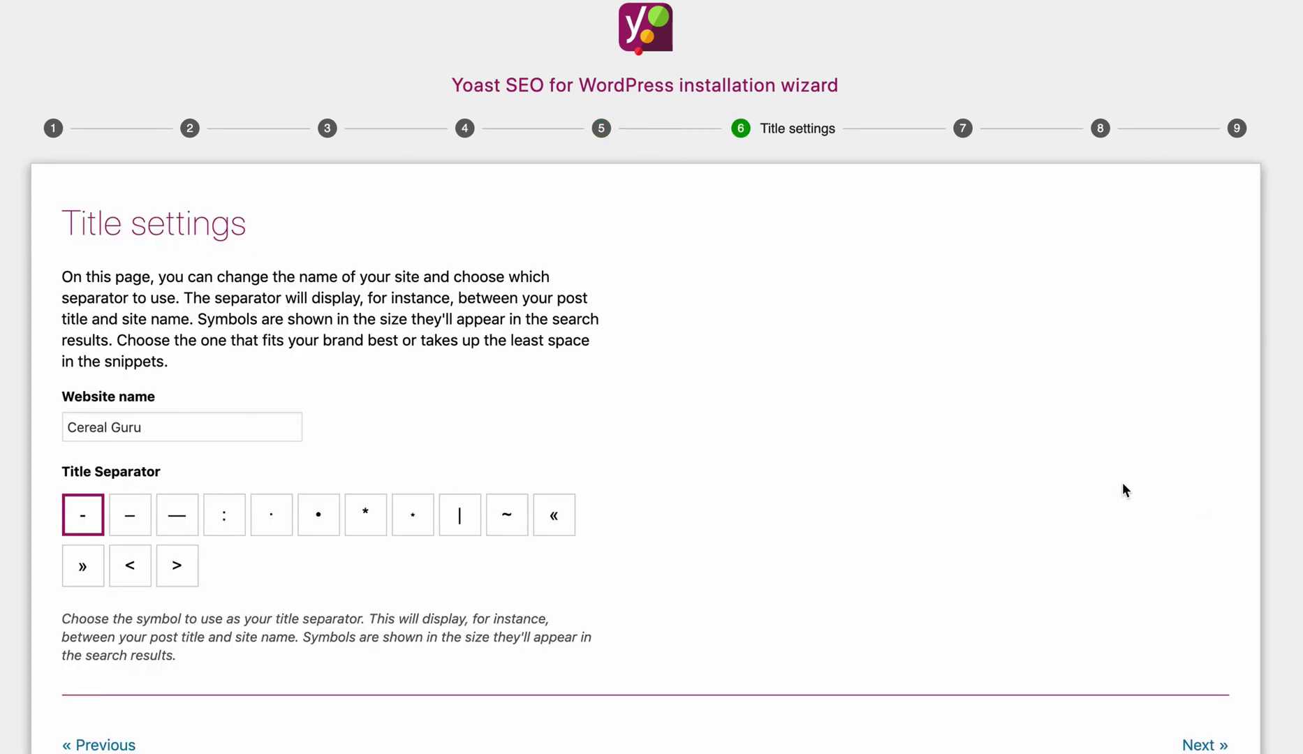
{"action": "scroll", "coordinate": [1014, 467], "scroll_direction": "down", "scroll_amount": 1}
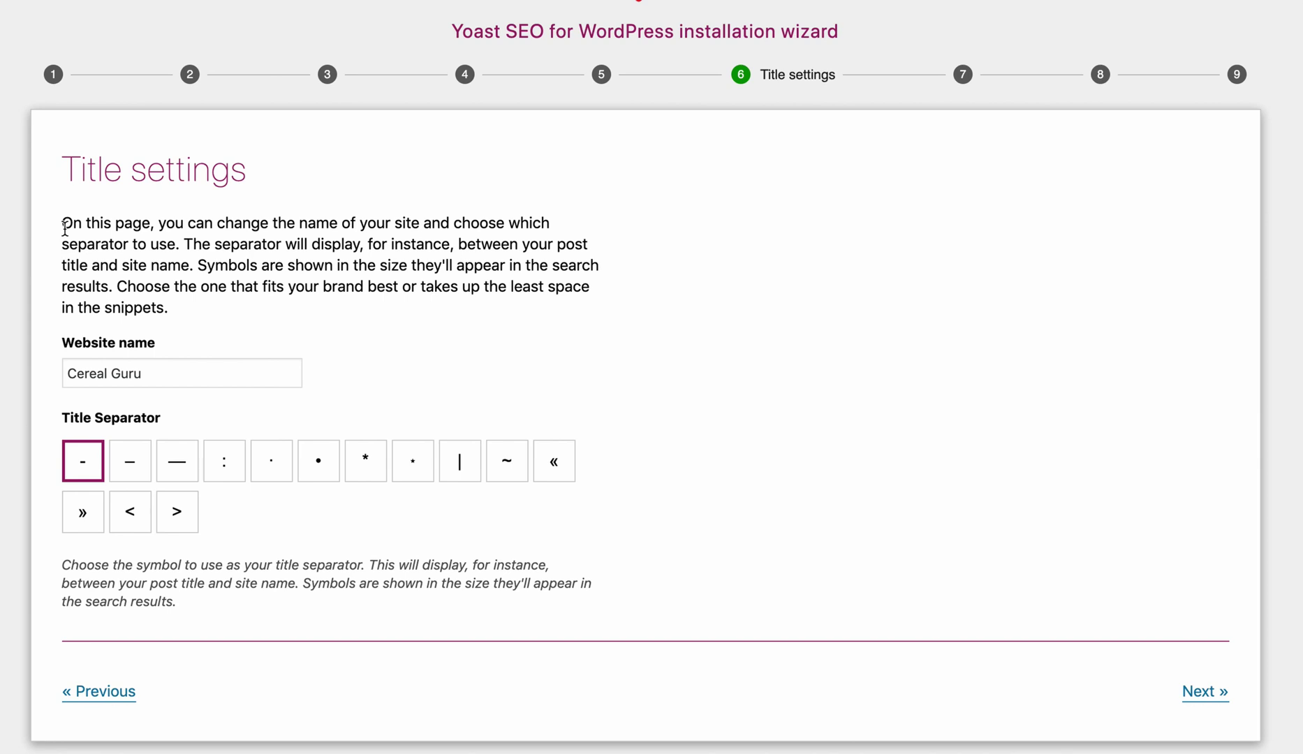
{"action": "left_click", "coordinate": [160, 375]}
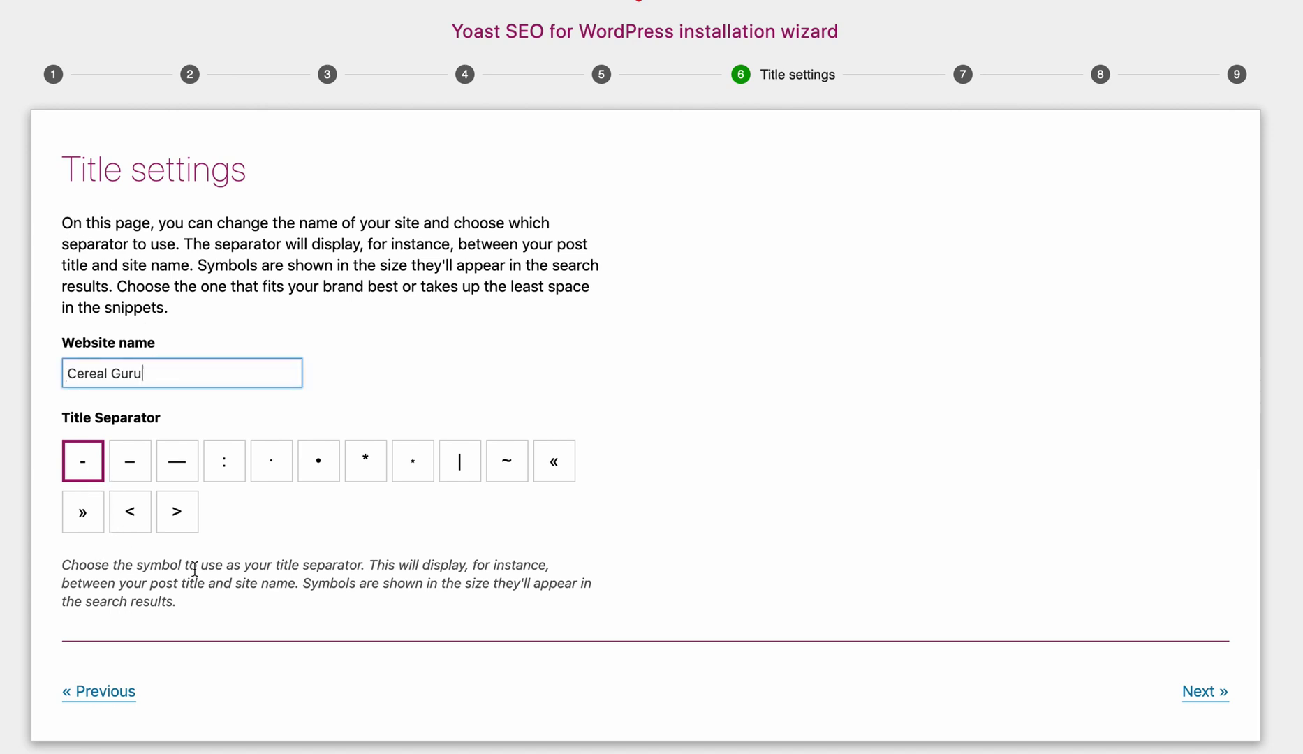
{"action": "left_click", "coordinate": [1198, 692]}
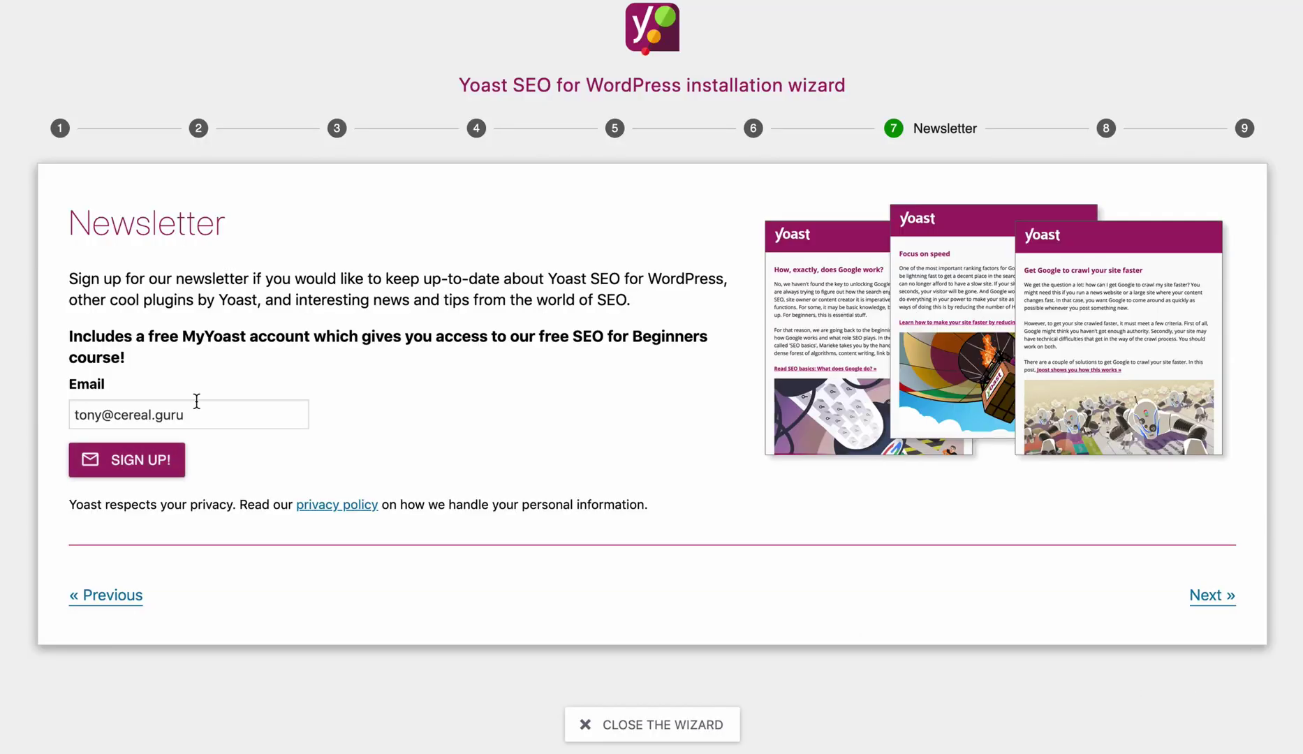
Skip the newsletter signup and continue through to the final Success step
{"action": "left_click", "coordinate": [1230, 596]}
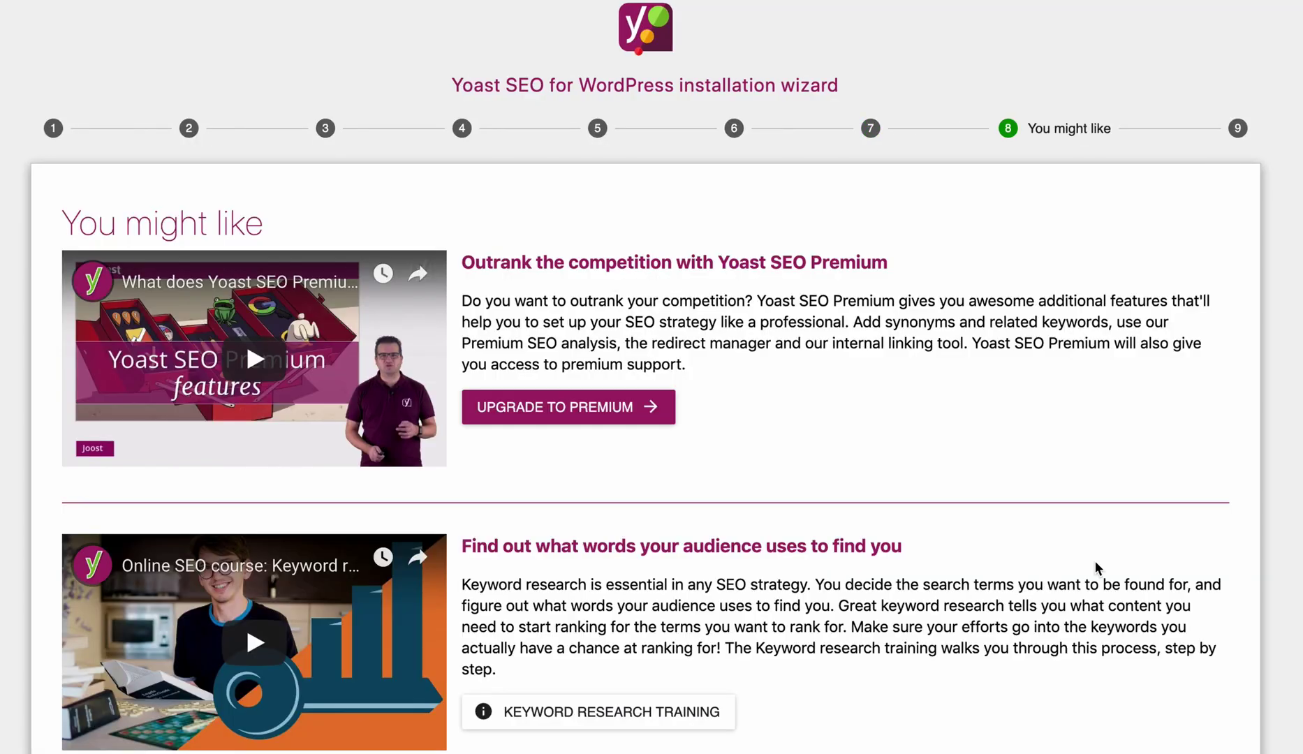
{"action": "scroll", "coordinate": [1095, 566], "scroll_direction": "down", "scroll_amount": 5}
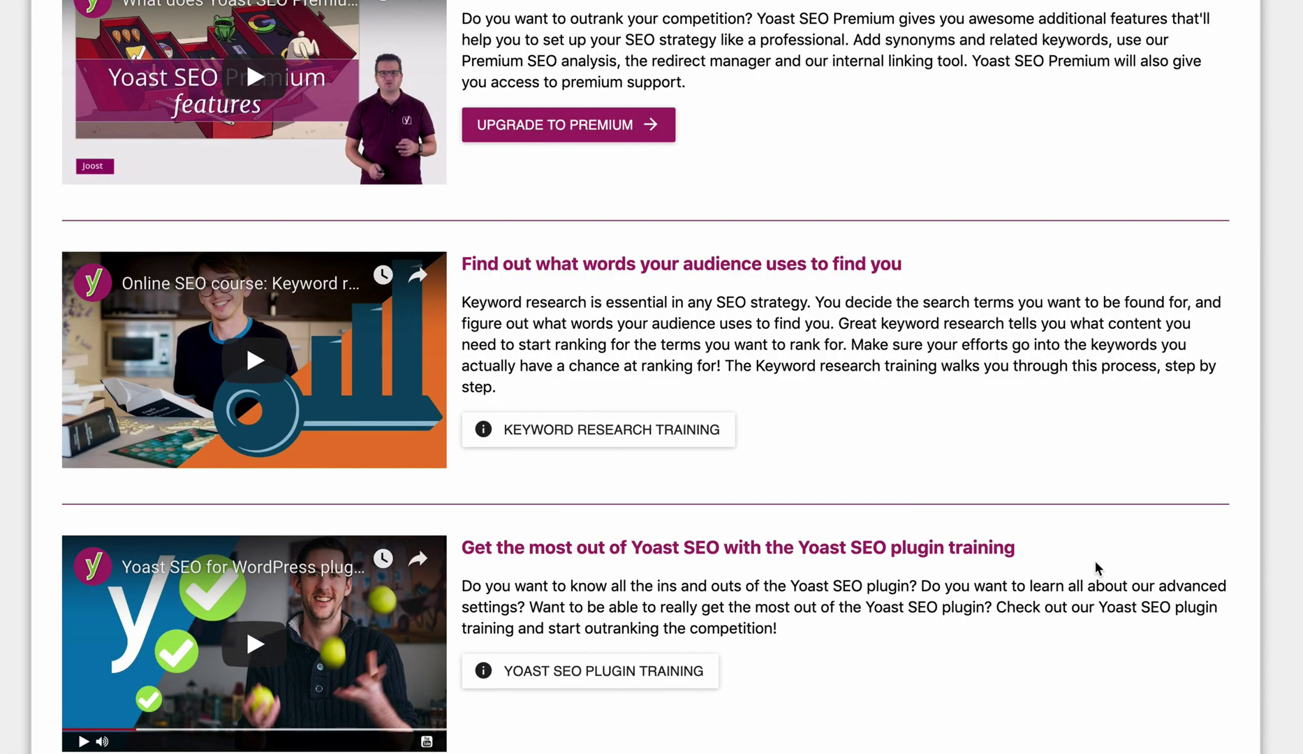
{"action": "scroll", "coordinate": [1095, 562], "scroll_direction": "down", "scroll_amount": 2}
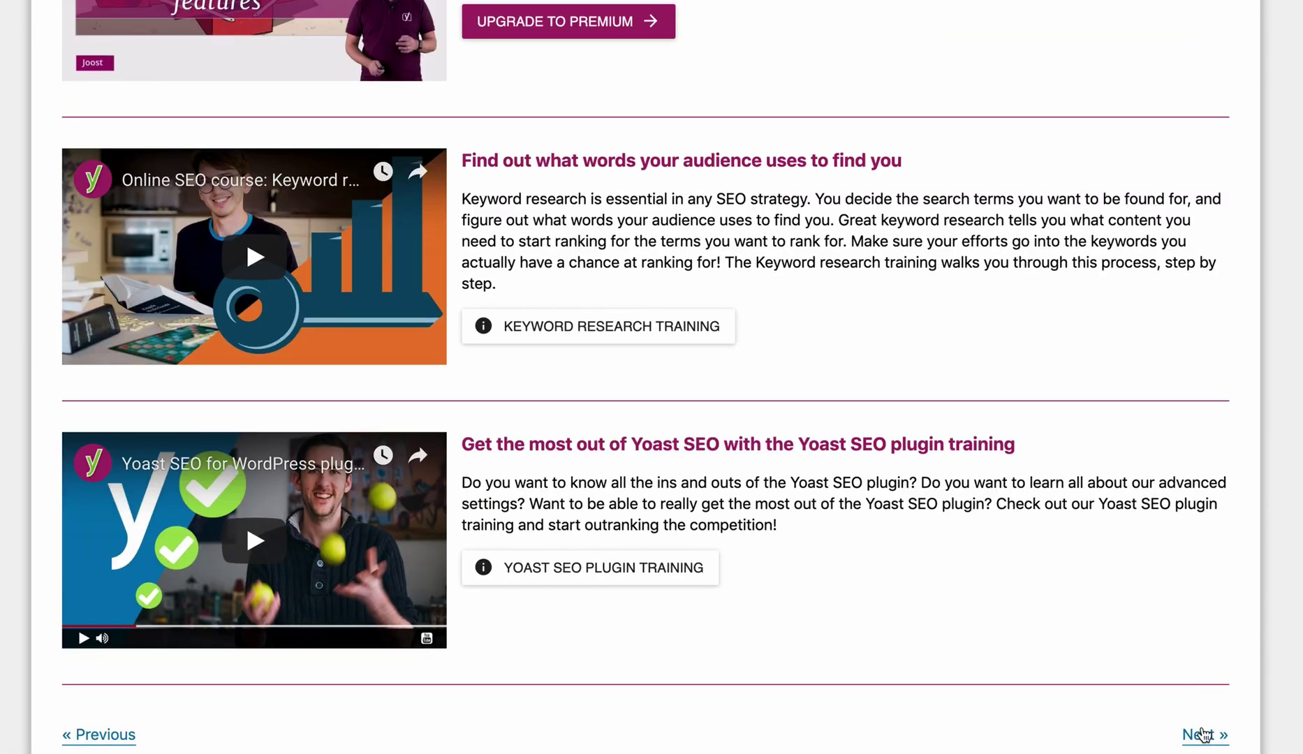
{"action": "left_click", "coordinate": [1203, 735]}
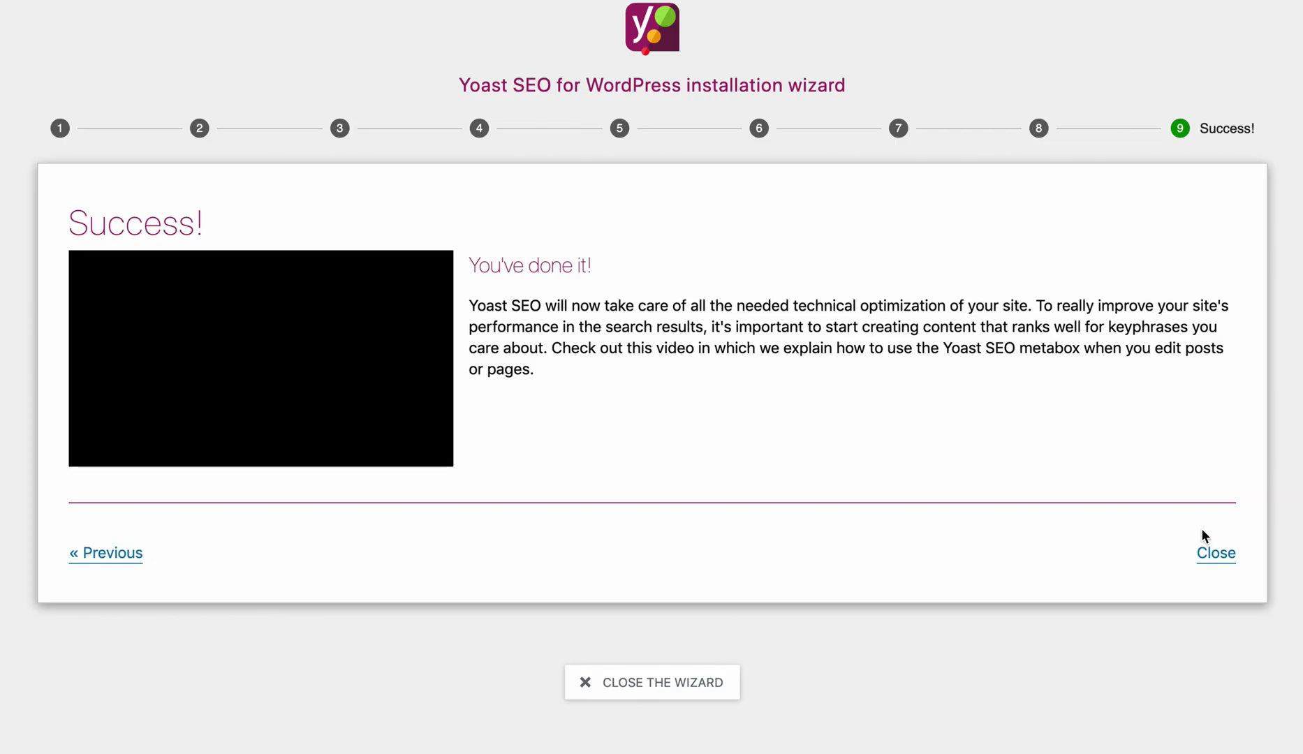
Close the finished wizard and review the Features tab, leaving SEO analysis, XML sitemaps and every other feature On
{"action": "left_click", "coordinate": [1214, 560]}
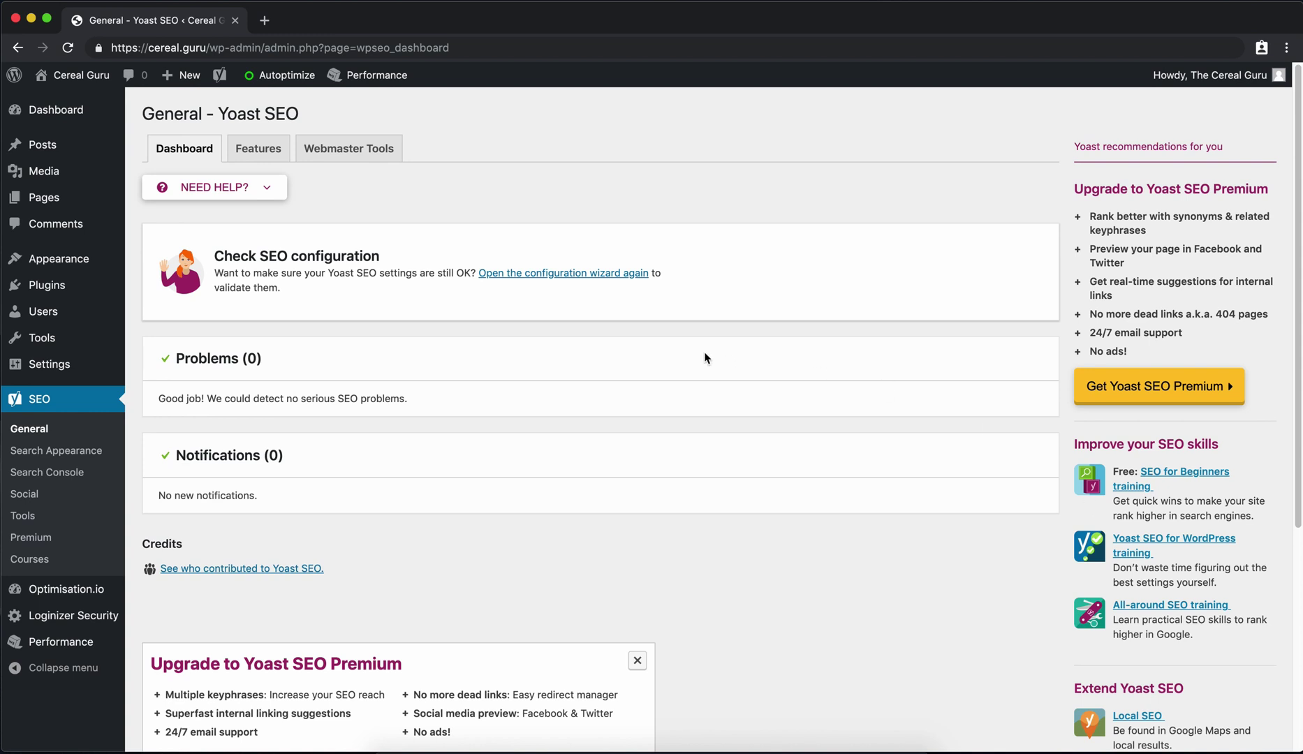
{"action": "left_click", "coordinate": [241, 149]}
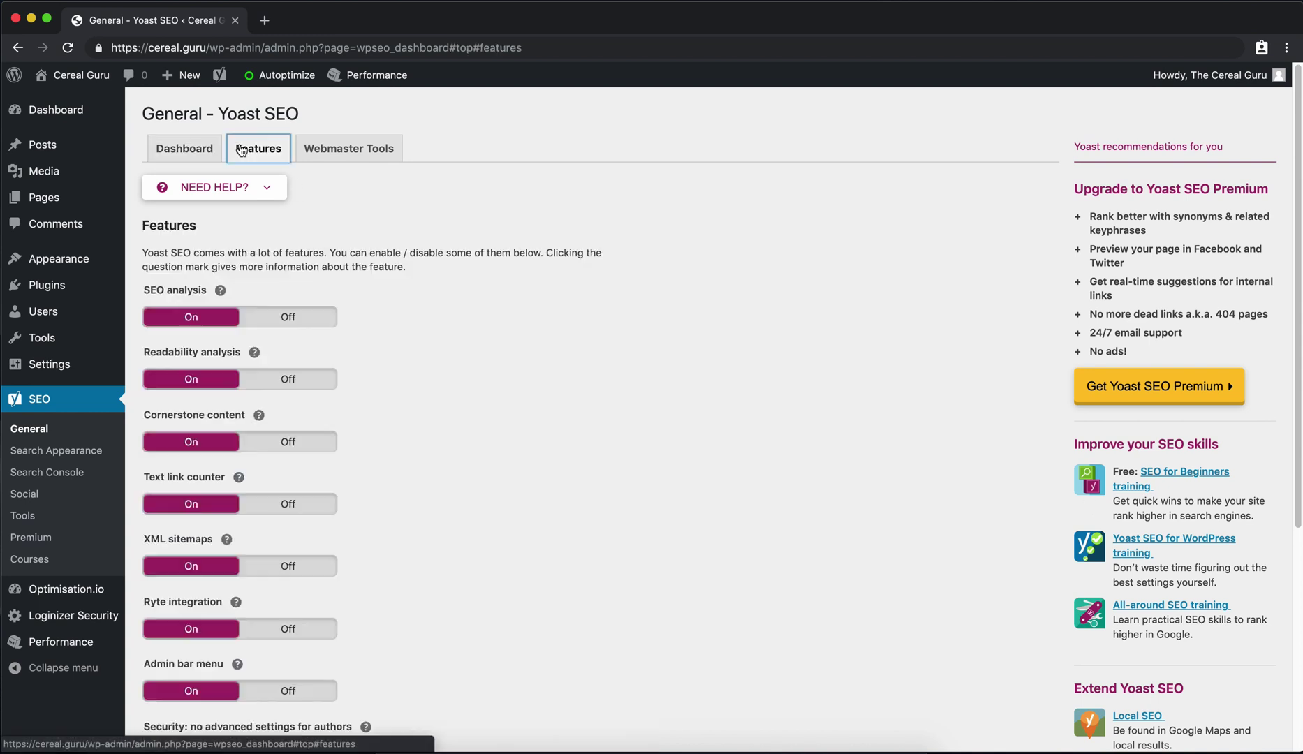
{"action": "scroll", "coordinate": [331, 329], "scroll_direction": "down", "scroll_amount": 5}
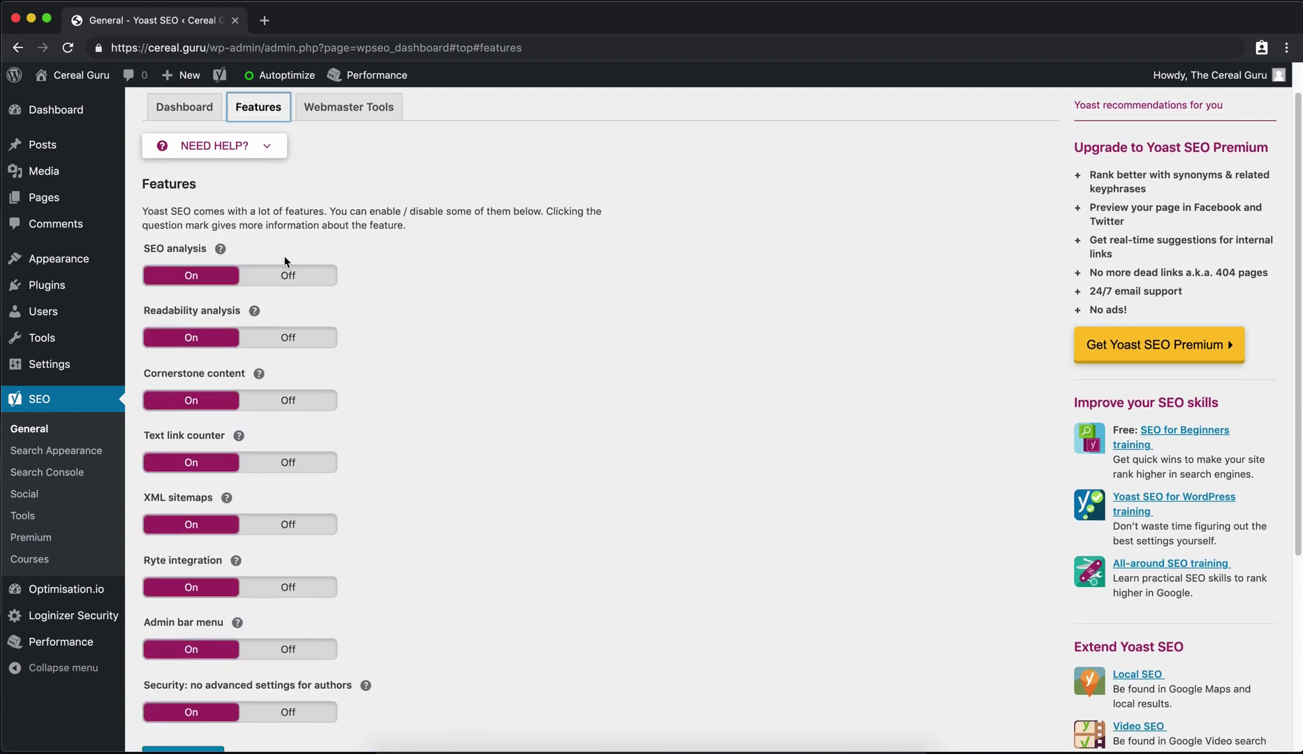
{"action": "scroll", "coordinate": [248, 590], "scroll_direction": "up", "scroll_amount": 5}
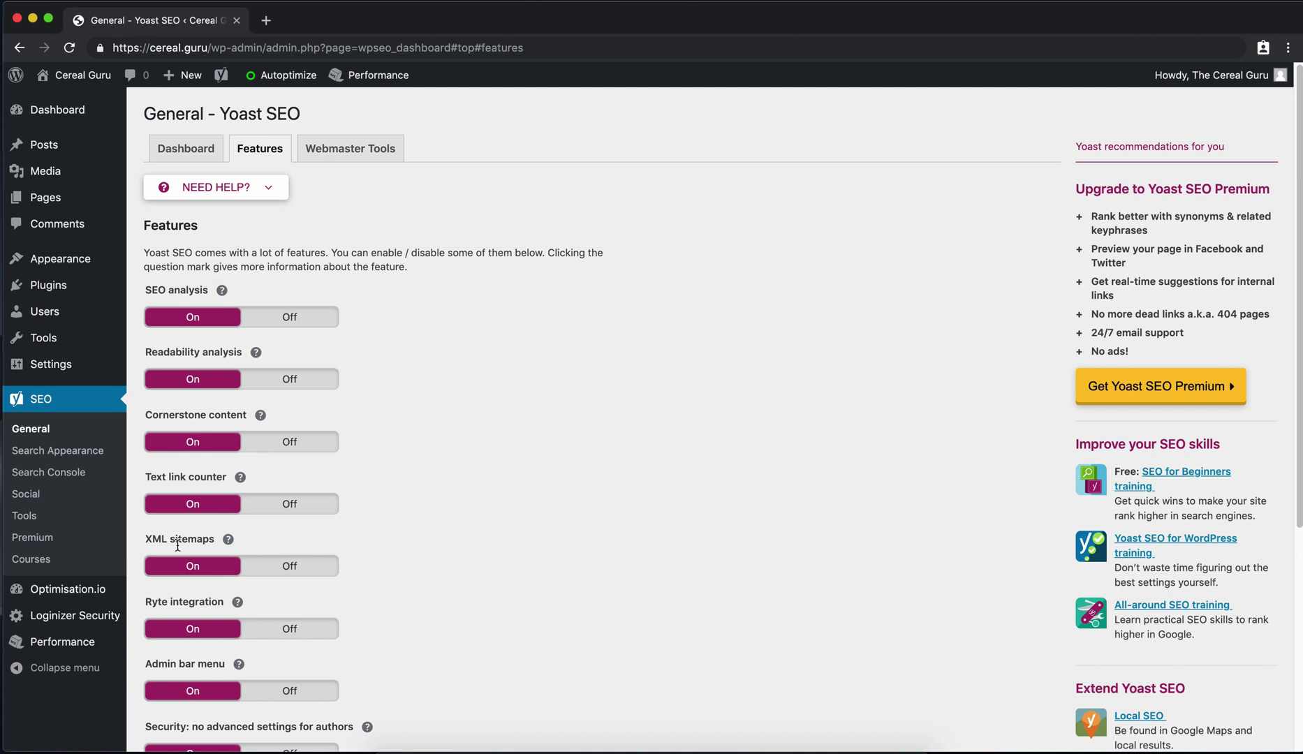
{"action": "left_click", "coordinate": [265, 20]}
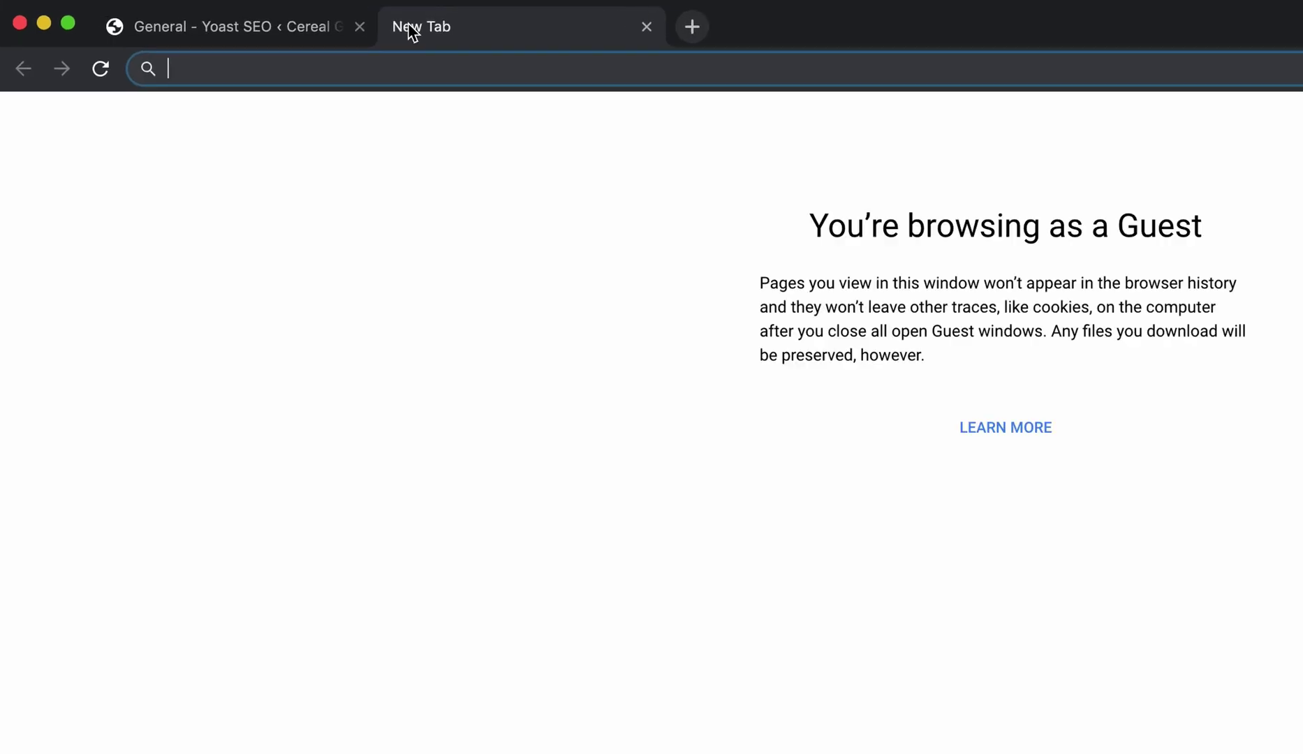
{"action": "type", "text": "http://cereal.guru/sitemap.xml"}
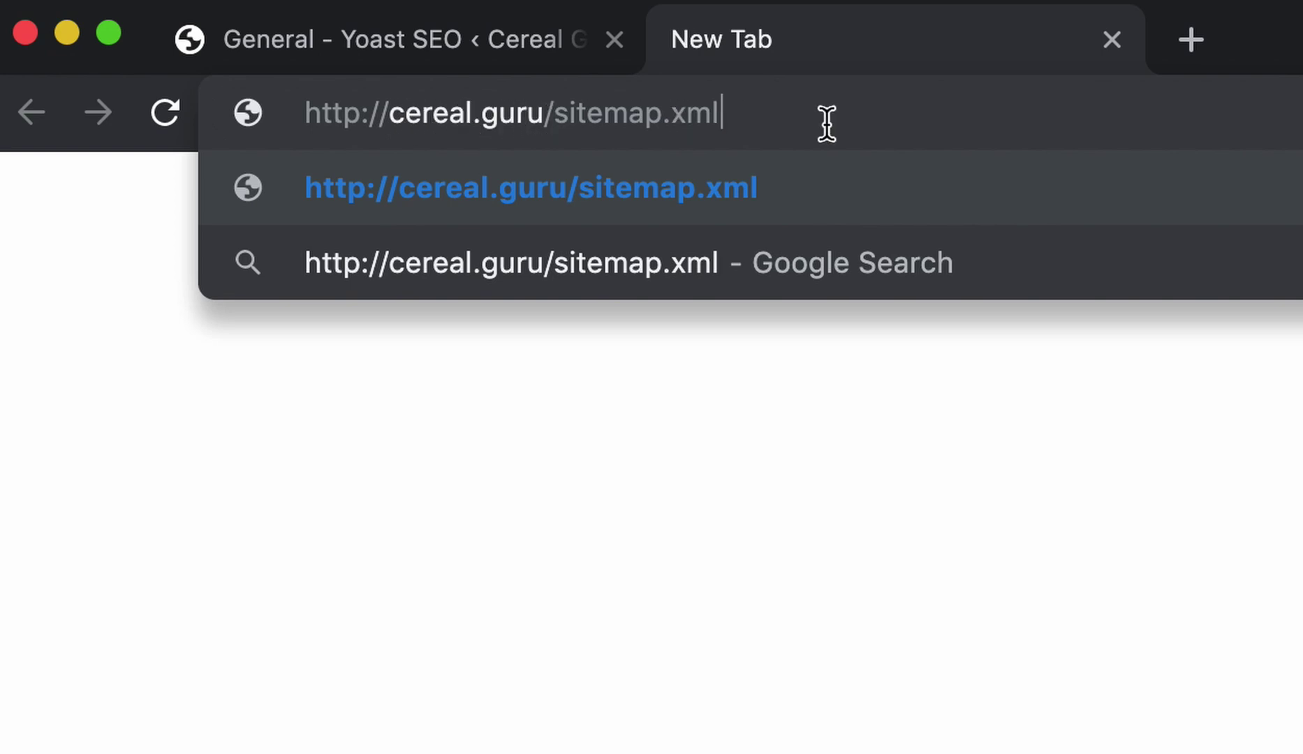
{"action": "key", "text": "Return"}
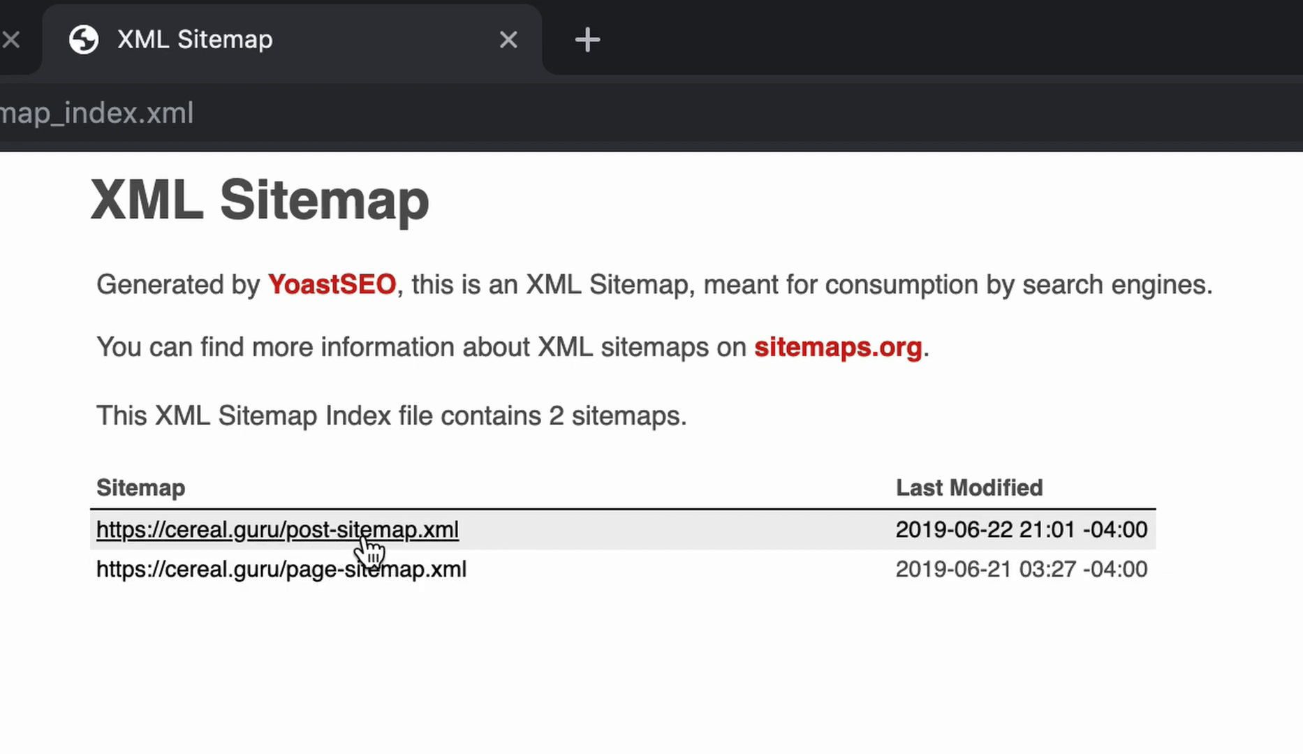
{"action": "left_click", "coordinate": [366, 538]}
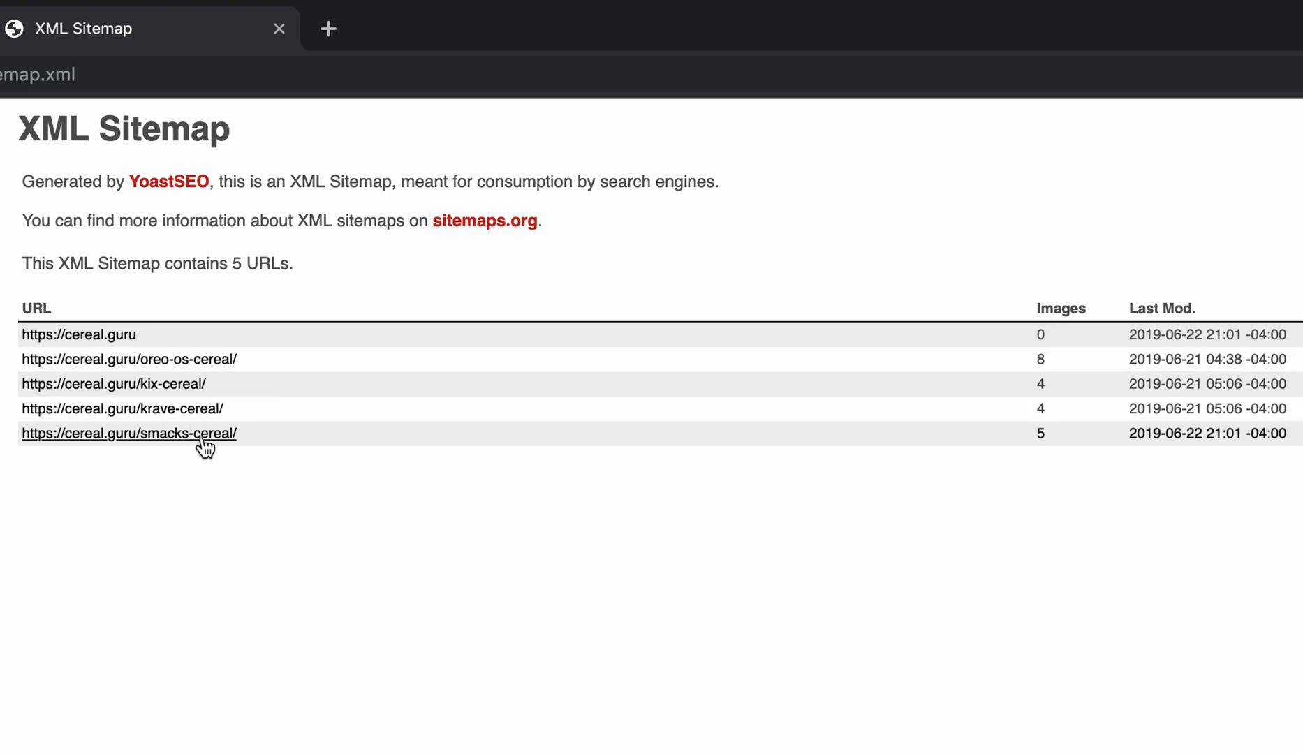
{"action": "left_click", "coordinate": [278, 28]}
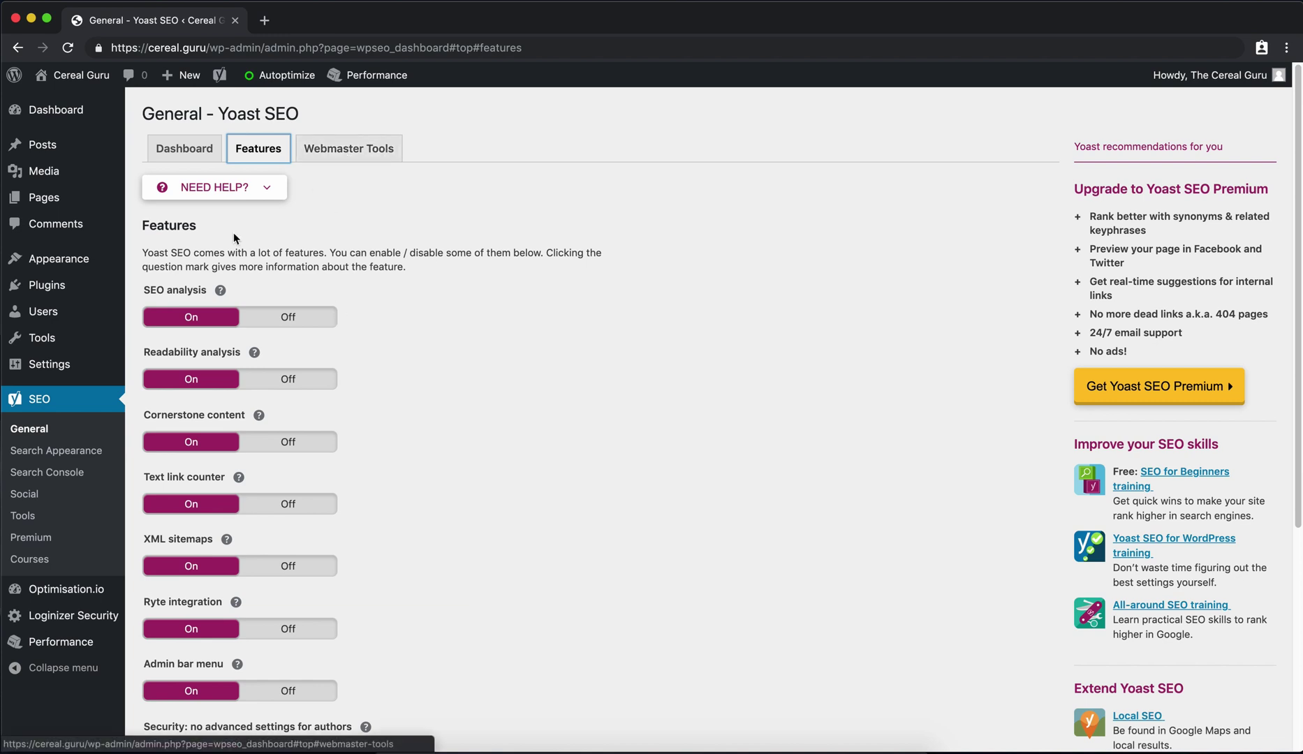
In Search Appearance, trim the homepage SEO title to just the Site title, removing Page, Separator and Tagline
{"action": "left_click", "coordinate": [51, 454]}
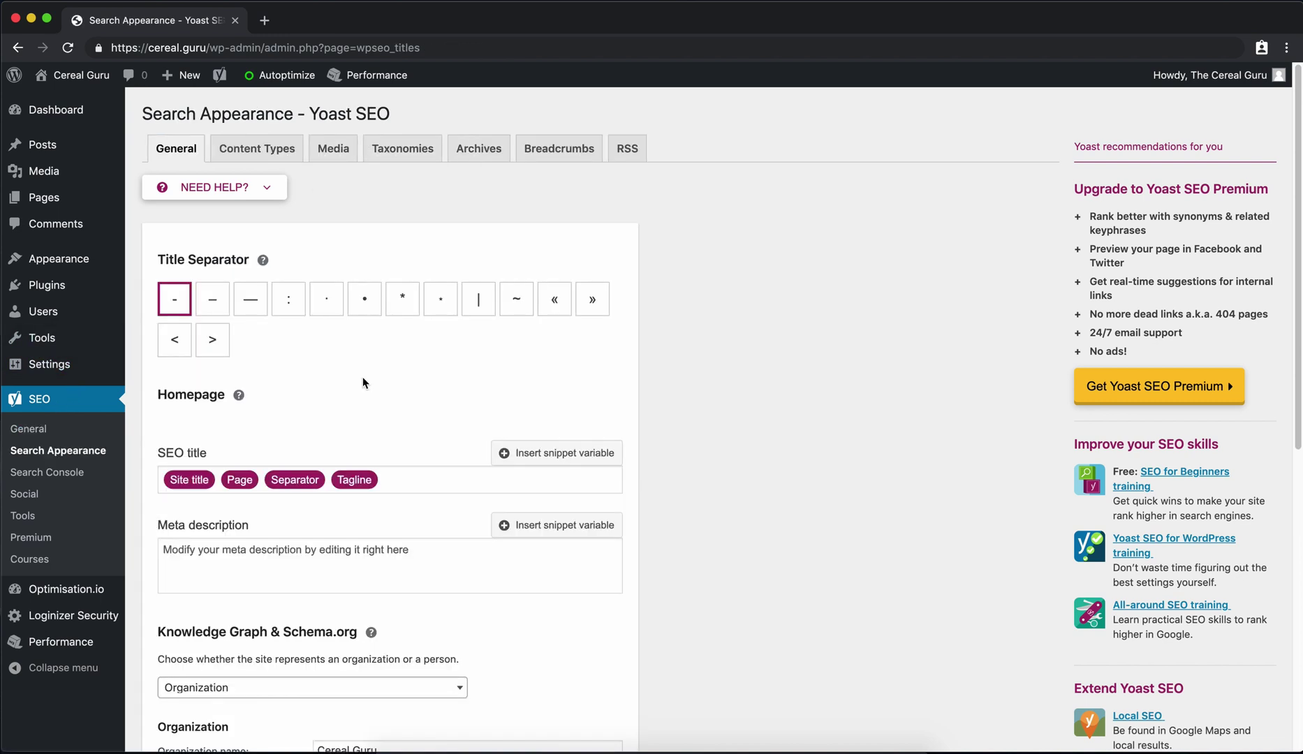
{"action": "scroll", "coordinate": [362, 381], "scroll_direction": "down", "scroll_amount": 1}
{"action": "scroll", "coordinate": [362, 382], "scroll_direction": "down", "scroll_amount": 2}
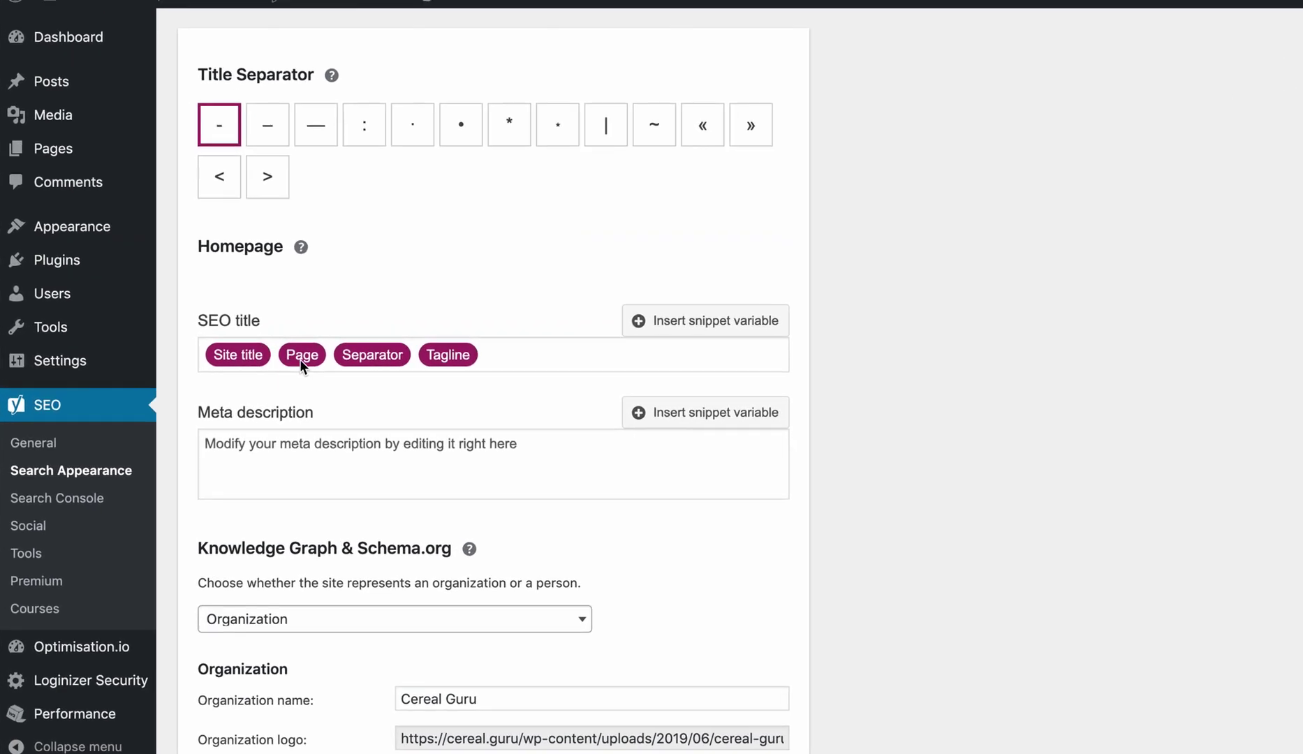
{"action": "left_click", "coordinate": [530, 350]}
{"action": "key", "text": "BackSpace"}
{"action": "key", "text": "BackSpace"}
{"action": "key", "text": "BackSpace"}
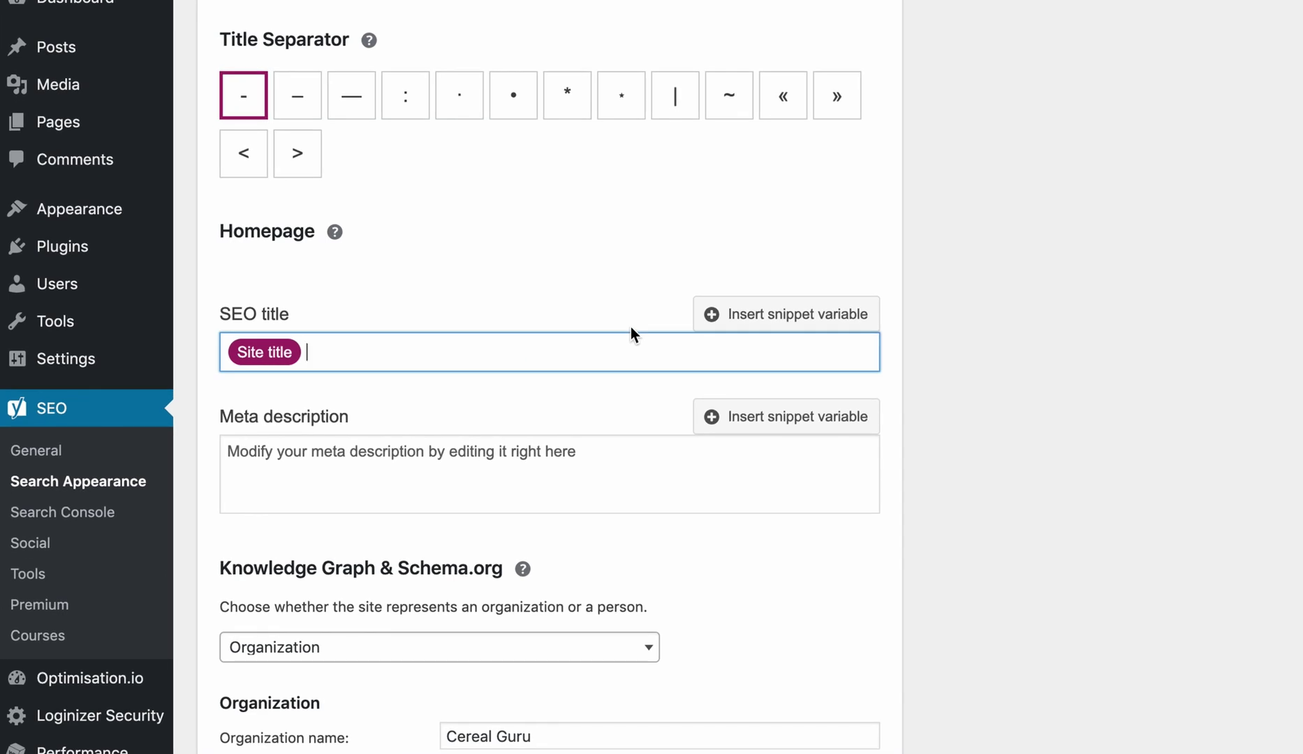
Paste a homepage meta description about favorite breakfast cereal brands and save the settings
{"action": "left_click", "coordinate": [589, 454]}
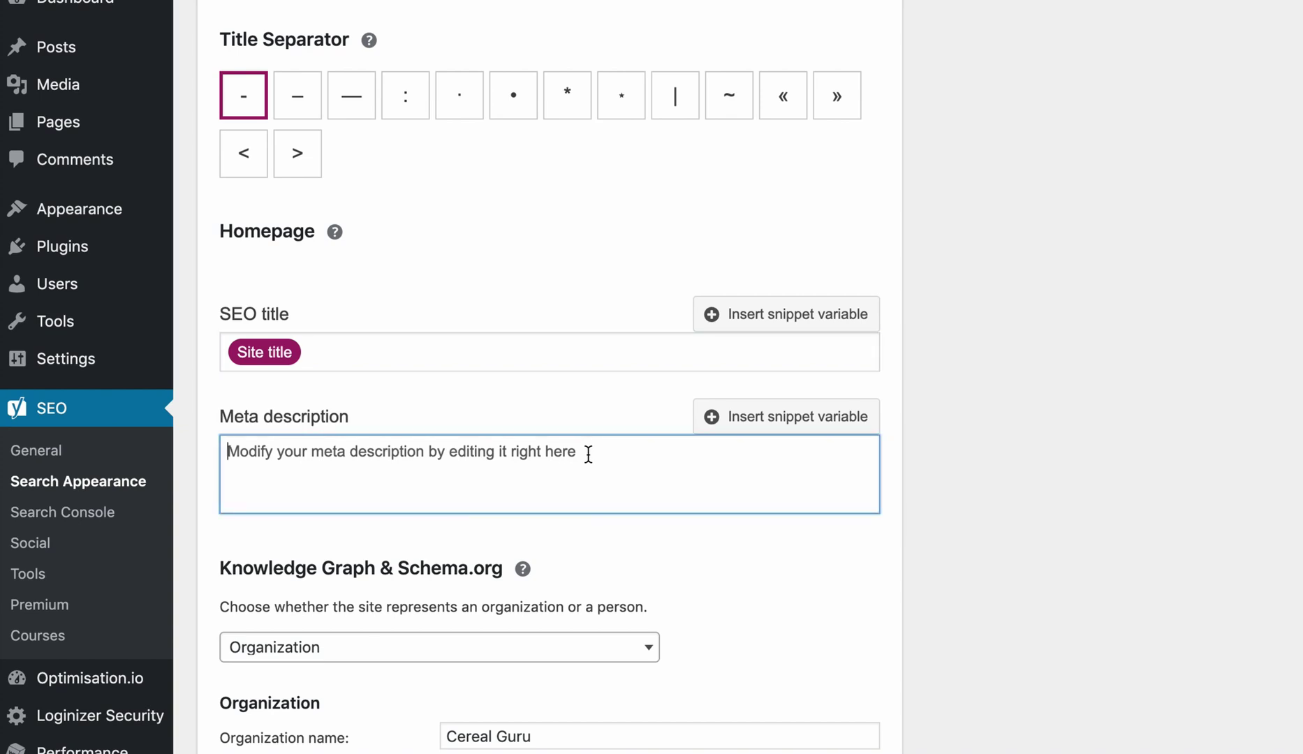
{"action": "type", "text": "Learn about your favorite breakfast cereal brands including facts and information that you probably never knew about."}
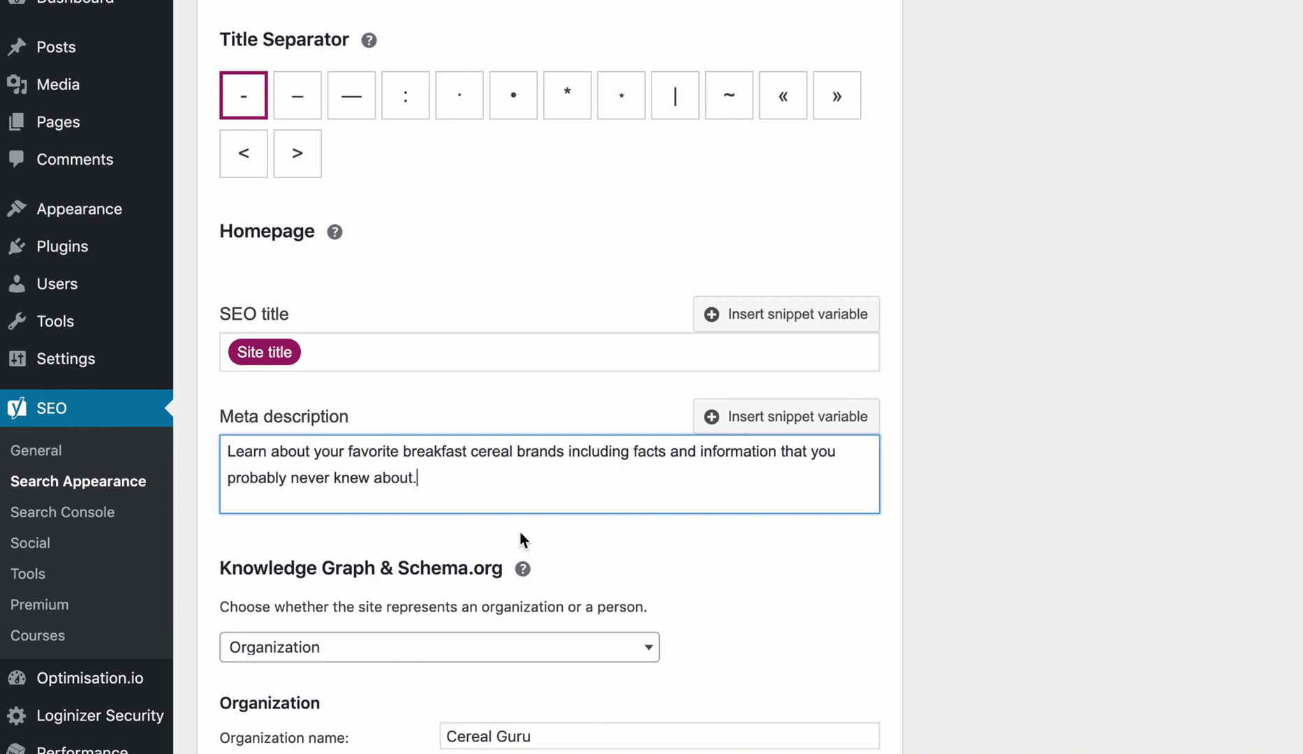
{"action": "scroll", "coordinate": [520, 535], "scroll_direction": "down", "scroll_amount": 3}
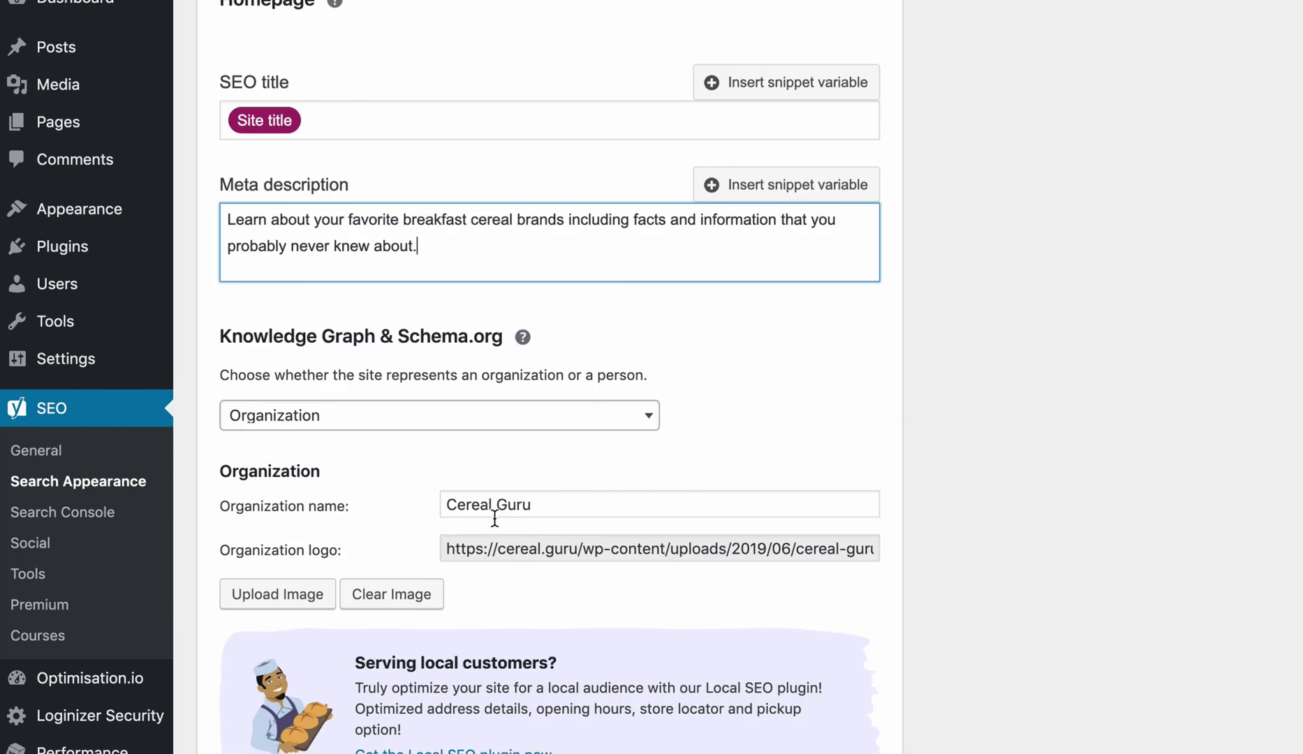
{"action": "scroll", "coordinate": [501, 555], "scroll_direction": "down", "scroll_amount": 1}
{"action": "scroll", "coordinate": [502, 555], "scroll_direction": "down", "scroll_amount": 1}
{"action": "scroll", "coordinate": [500, 561], "scroll_direction": "down", "scroll_amount": 2}
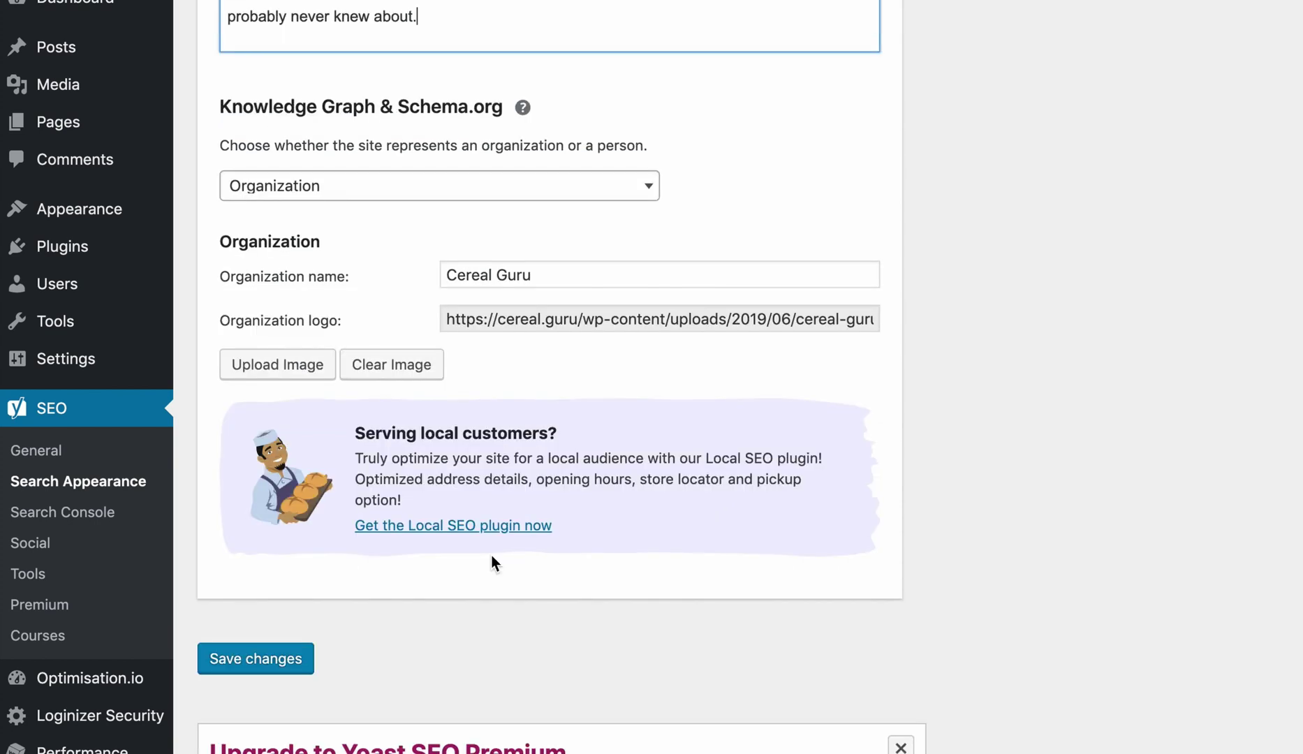
{"action": "left_click", "coordinate": [241, 668]}
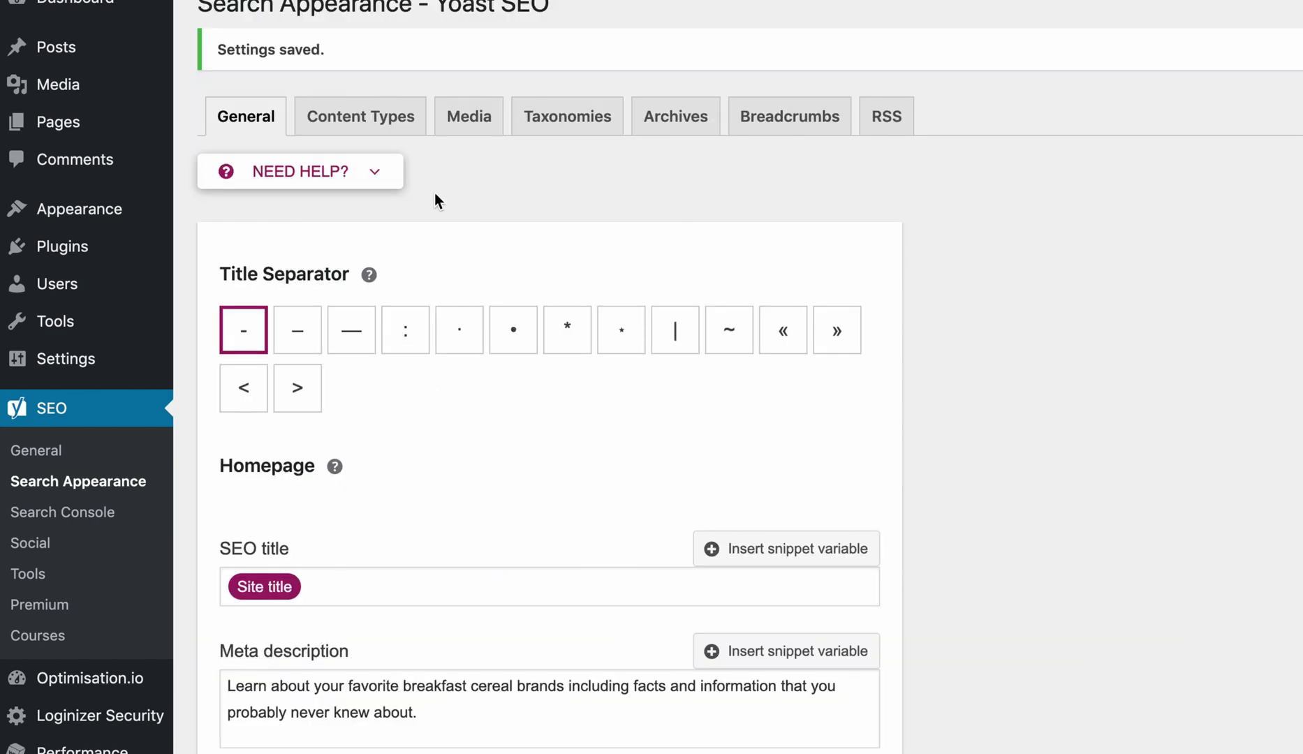
In Content Types, show dates in post snippet previews and delete the Page variable from the Posts SEO title
{"action": "left_click", "coordinate": [388, 134]}
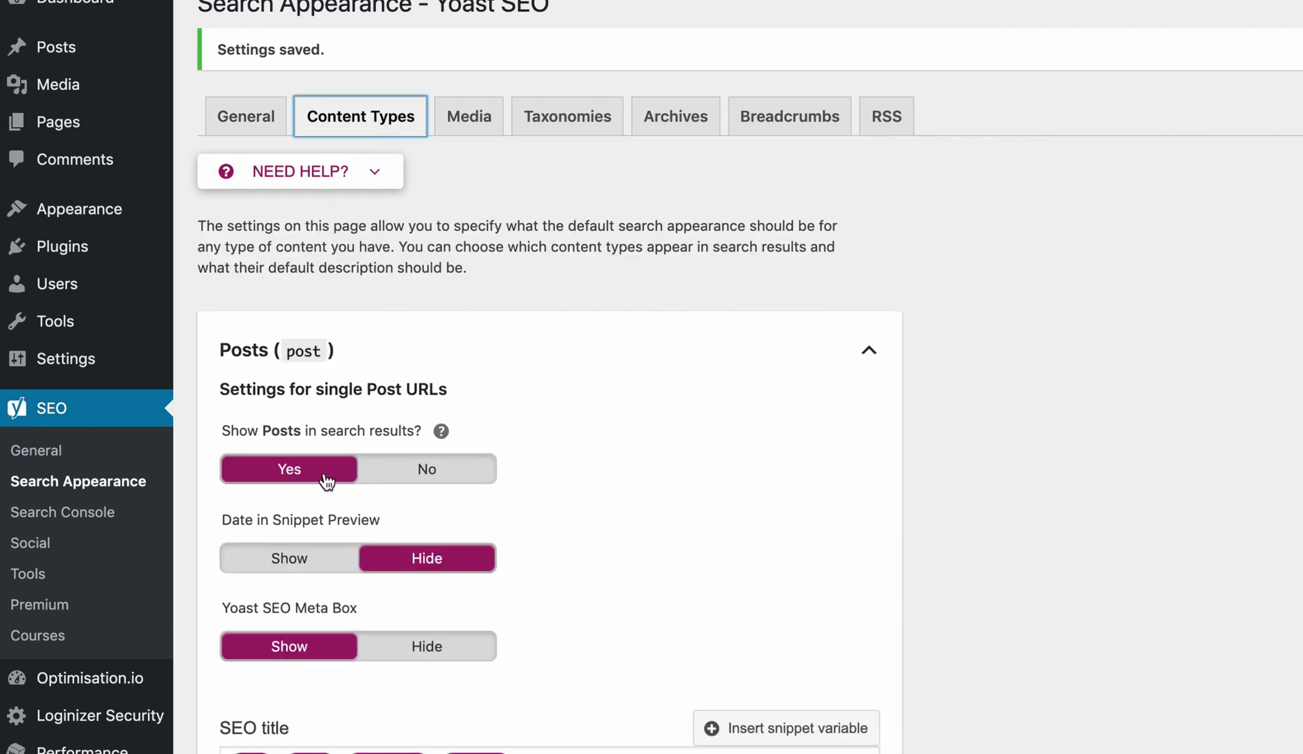
{"action": "scroll", "coordinate": [588, 500], "scroll_direction": "down", "scroll_amount": 1}
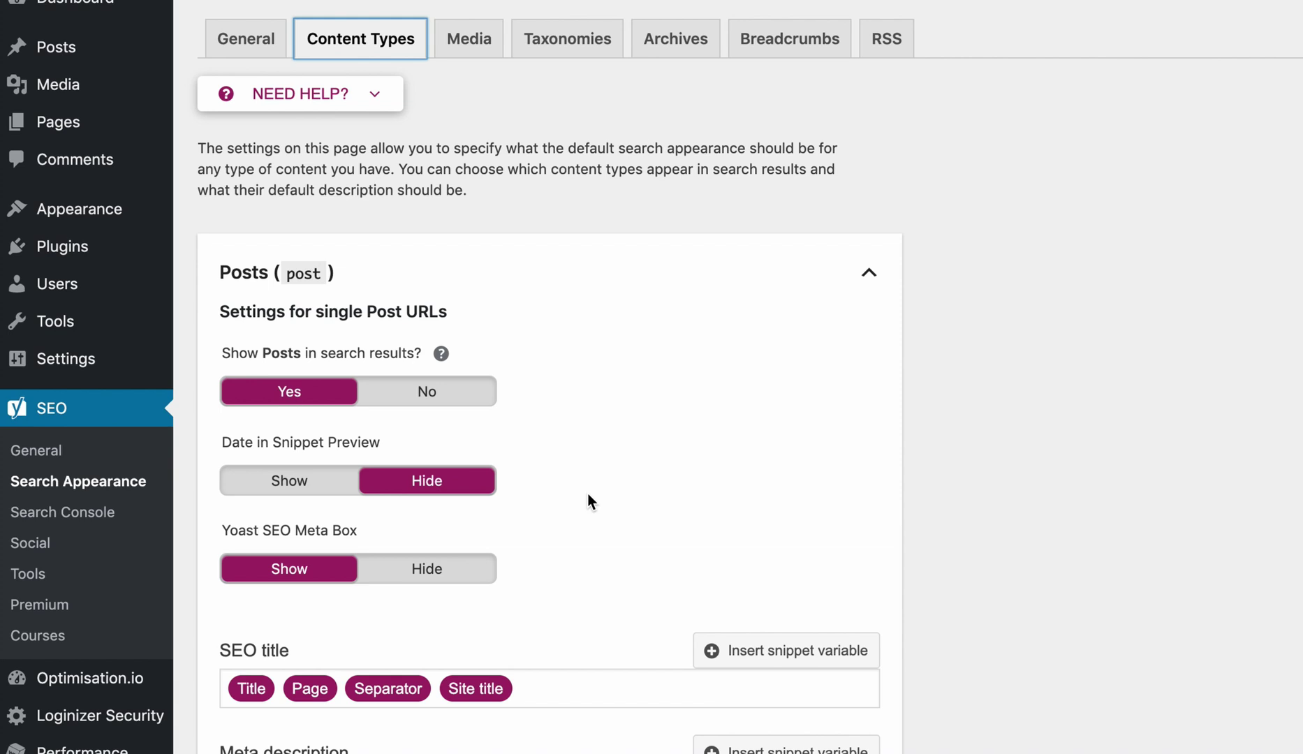
{"action": "left_click", "coordinate": [462, 473]}
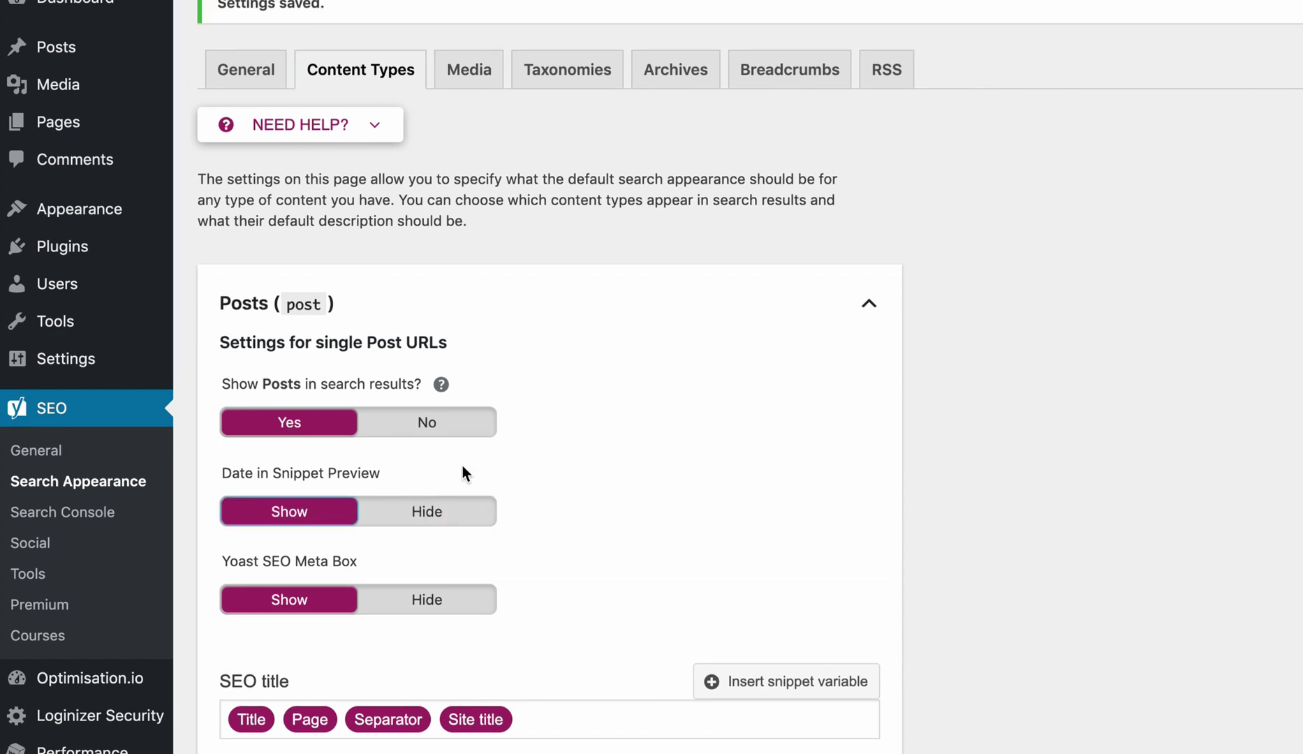
{"action": "scroll", "coordinate": [462, 472], "scroll_direction": "down", "scroll_amount": 5}
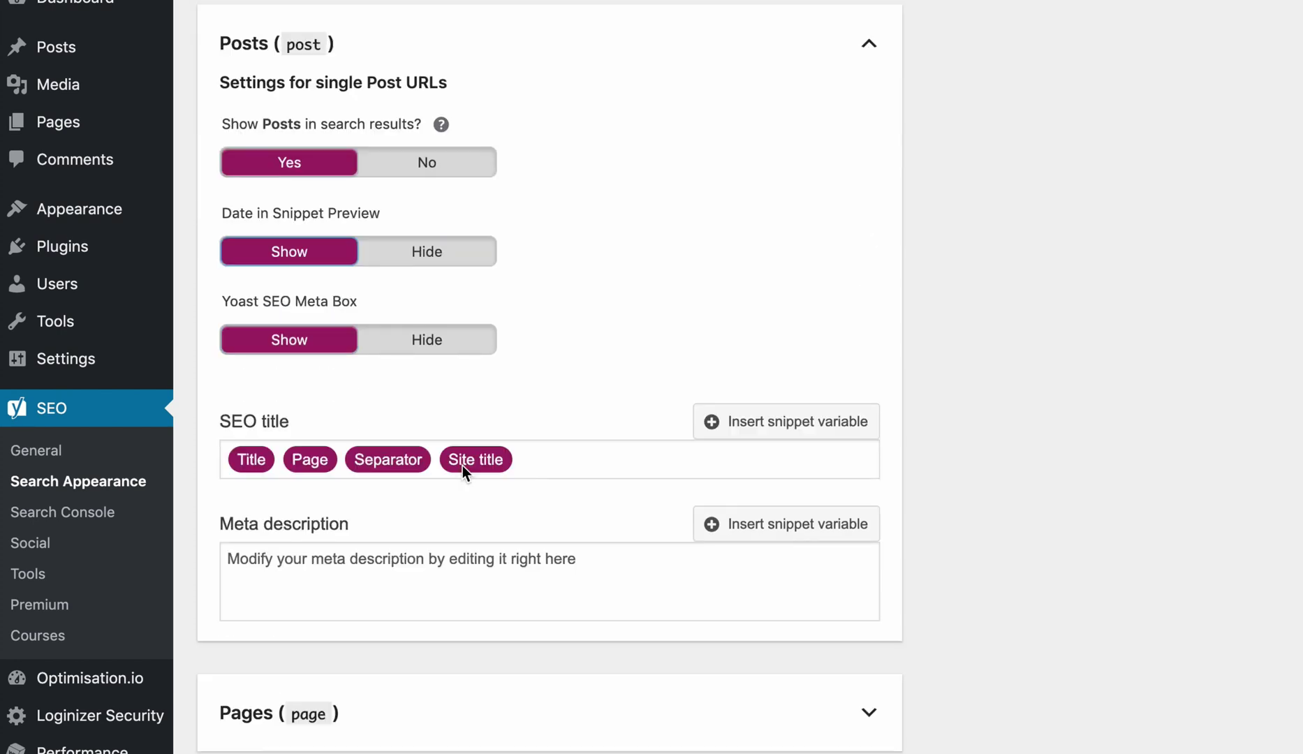
{"action": "left_click", "coordinate": [605, 425]}
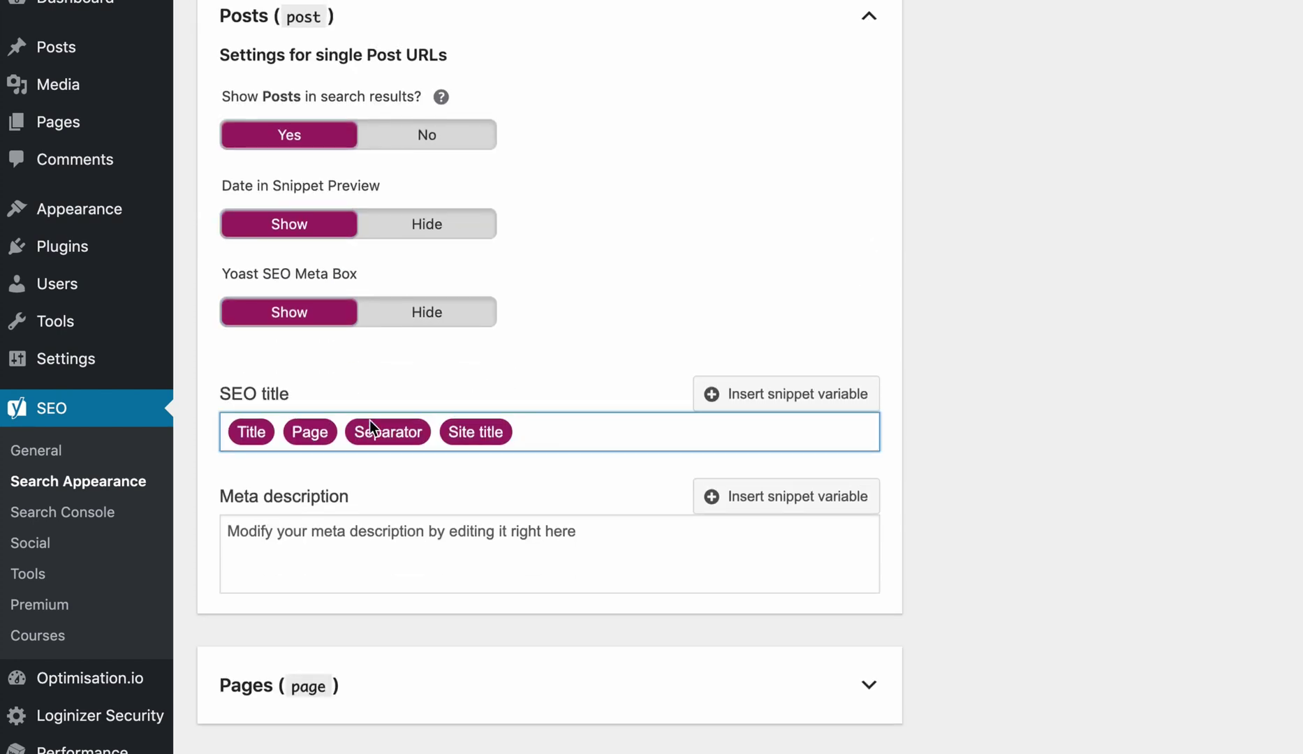
{"action": "key", "text": "BackSpace"}
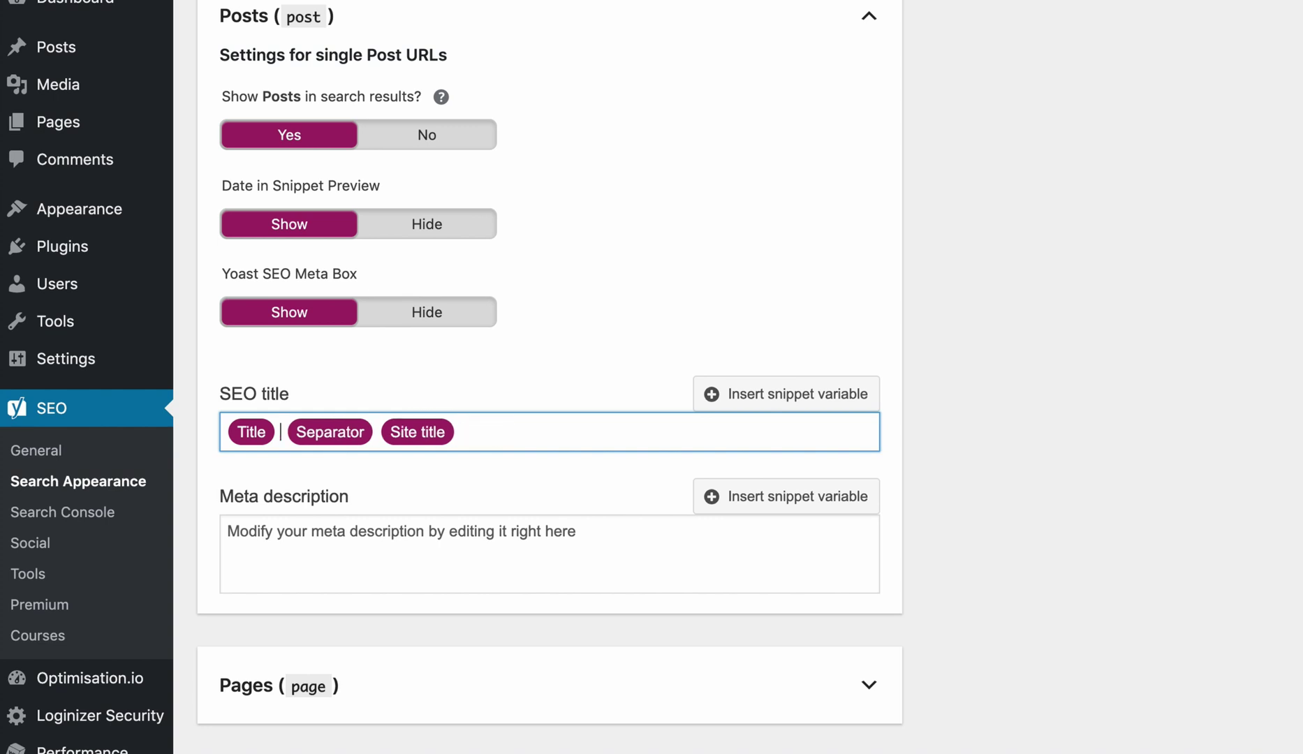
{"action": "left_click", "coordinate": [349, 377]}
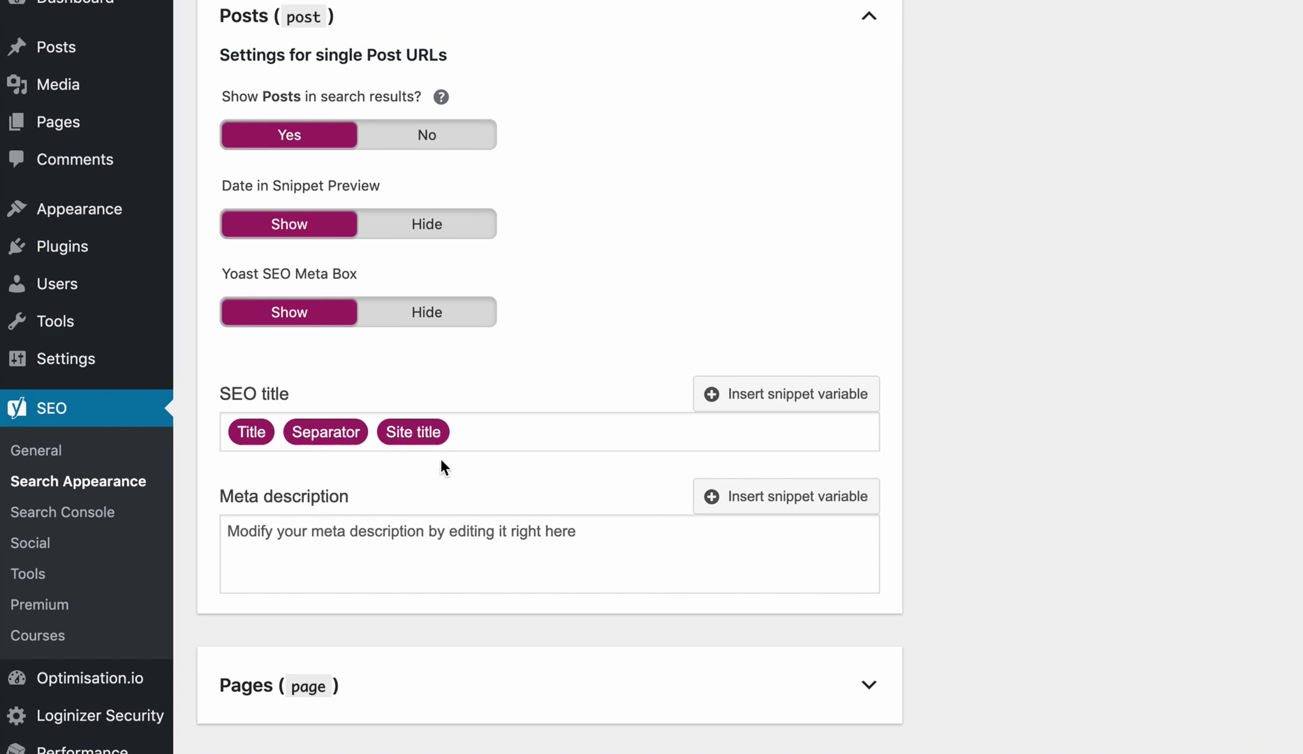
Expand the Pages section to review it, then save the content type settings
{"action": "scroll", "coordinate": [817, 664], "scroll_direction": "down", "scroll_amount": 3}
{"action": "left_click", "coordinate": [869, 481]}
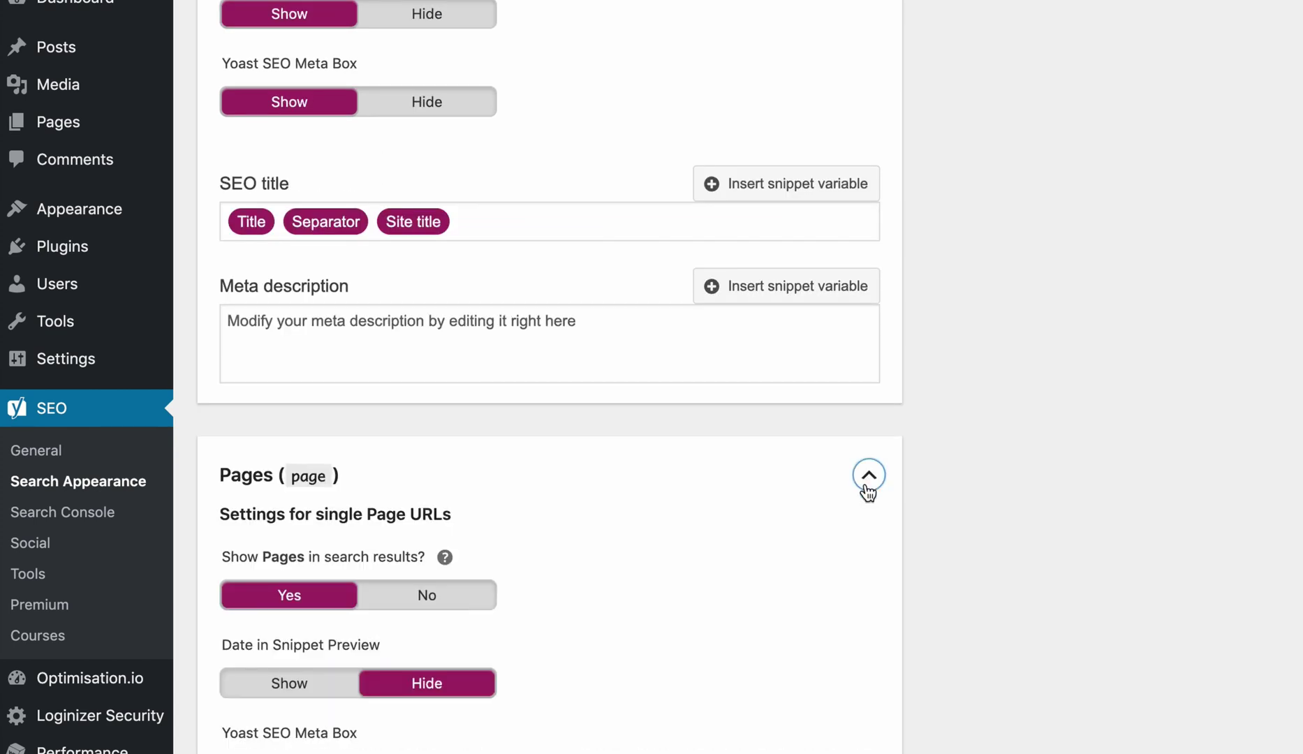
{"action": "scroll", "coordinate": [834, 558], "scroll_direction": "down", "scroll_amount": 2}
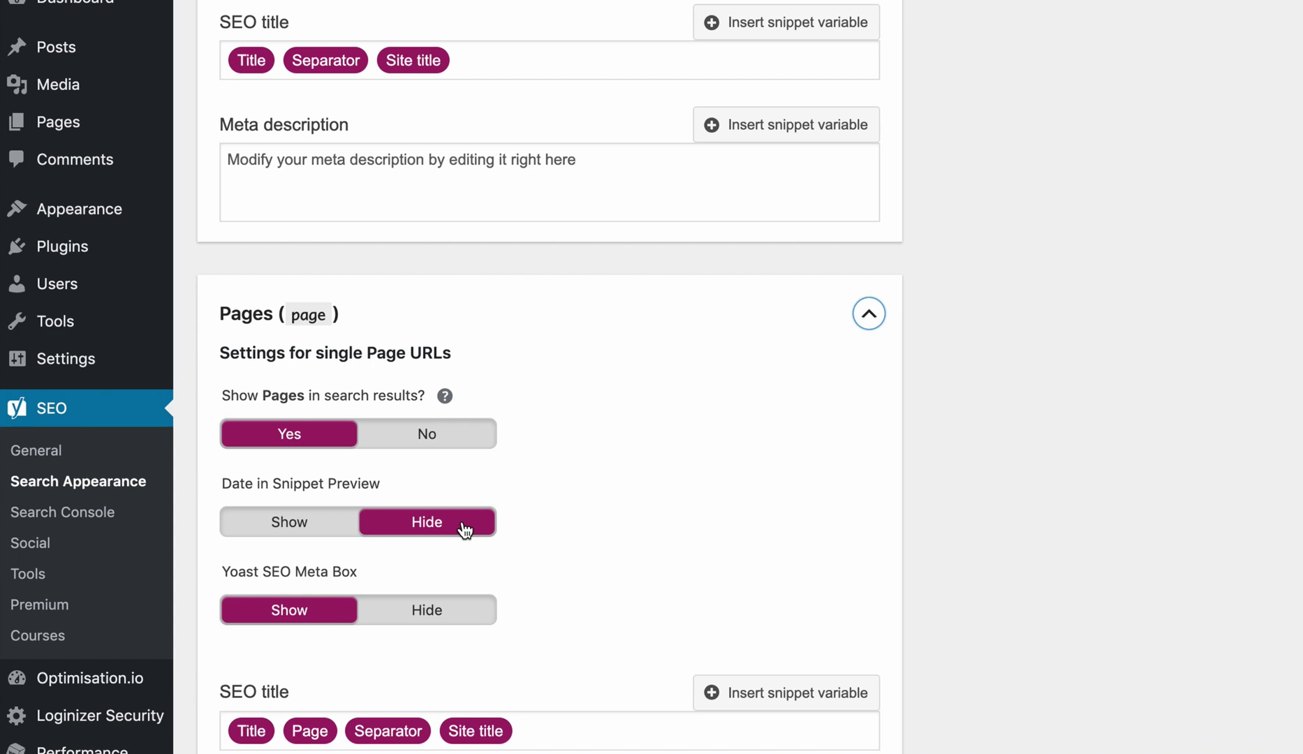
{"action": "scroll", "coordinate": [489, 462], "scroll_direction": "up", "scroll_amount": 2}
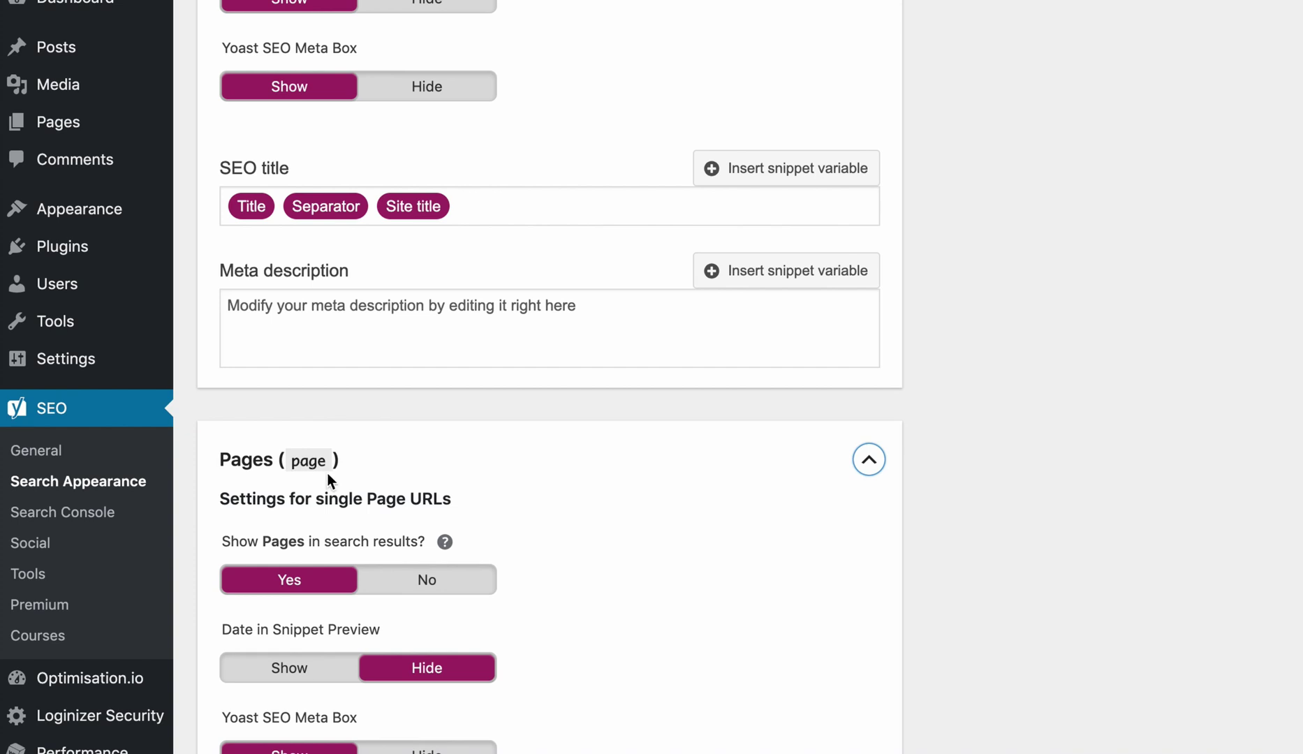
{"action": "scroll", "coordinate": [532, 457], "scroll_direction": "up", "scroll_amount": 8}
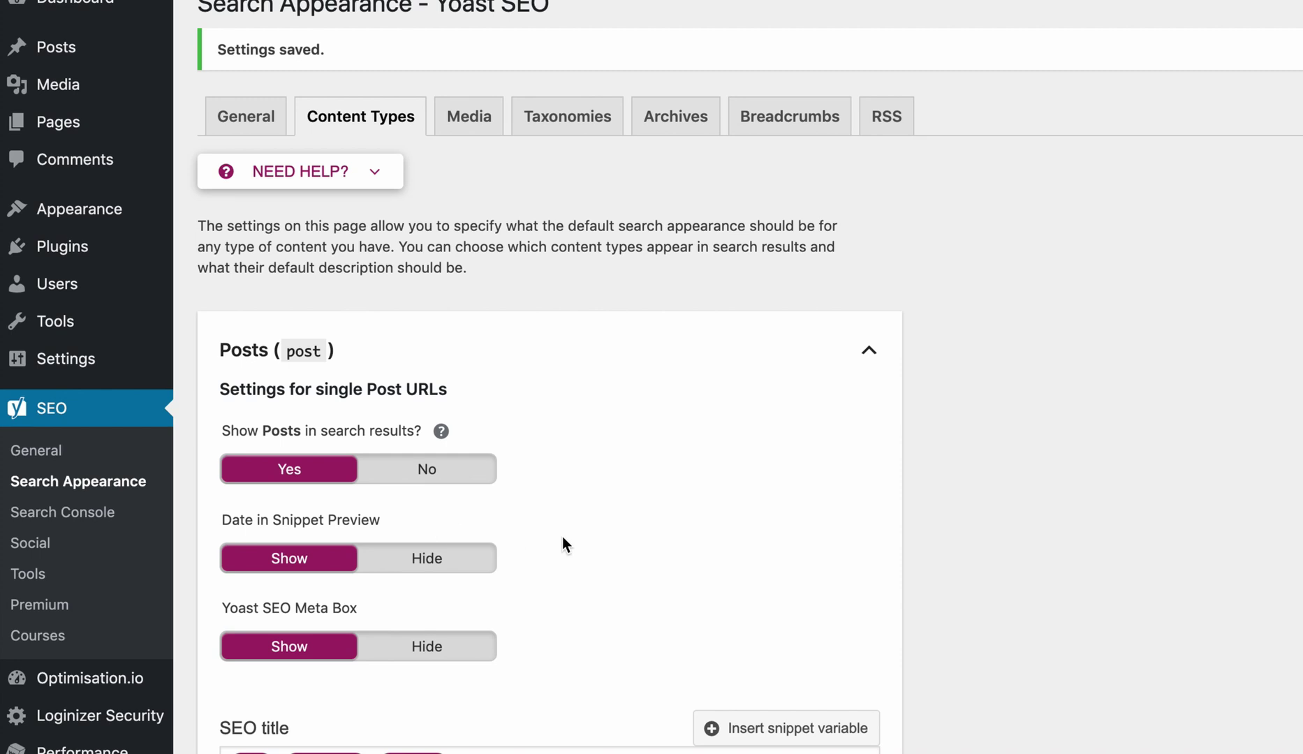
{"action": "scroll", "coordinate": [561, 536], "scroll_direction": "down", "scroll_amount": 1}
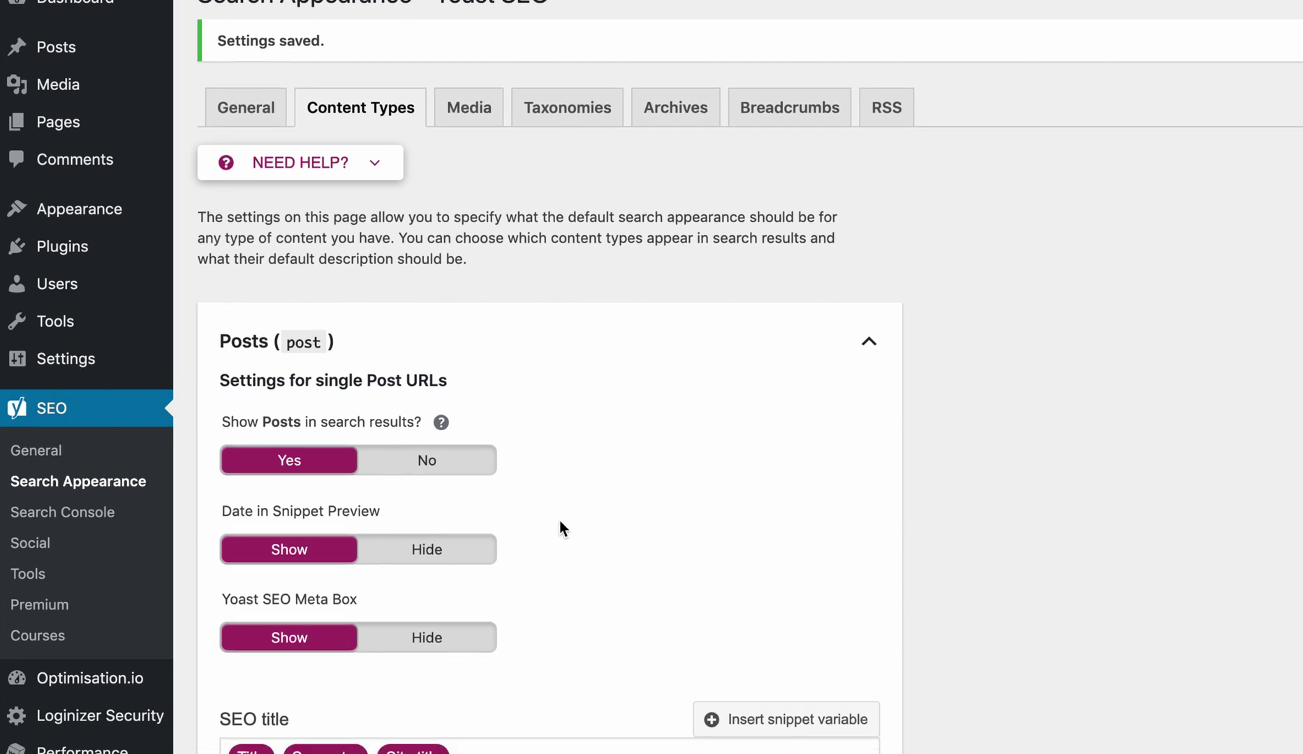
{"action": "scroll", "coordinate": [559, 524], "scroll_direction": "down", "scroll_amount": 12}
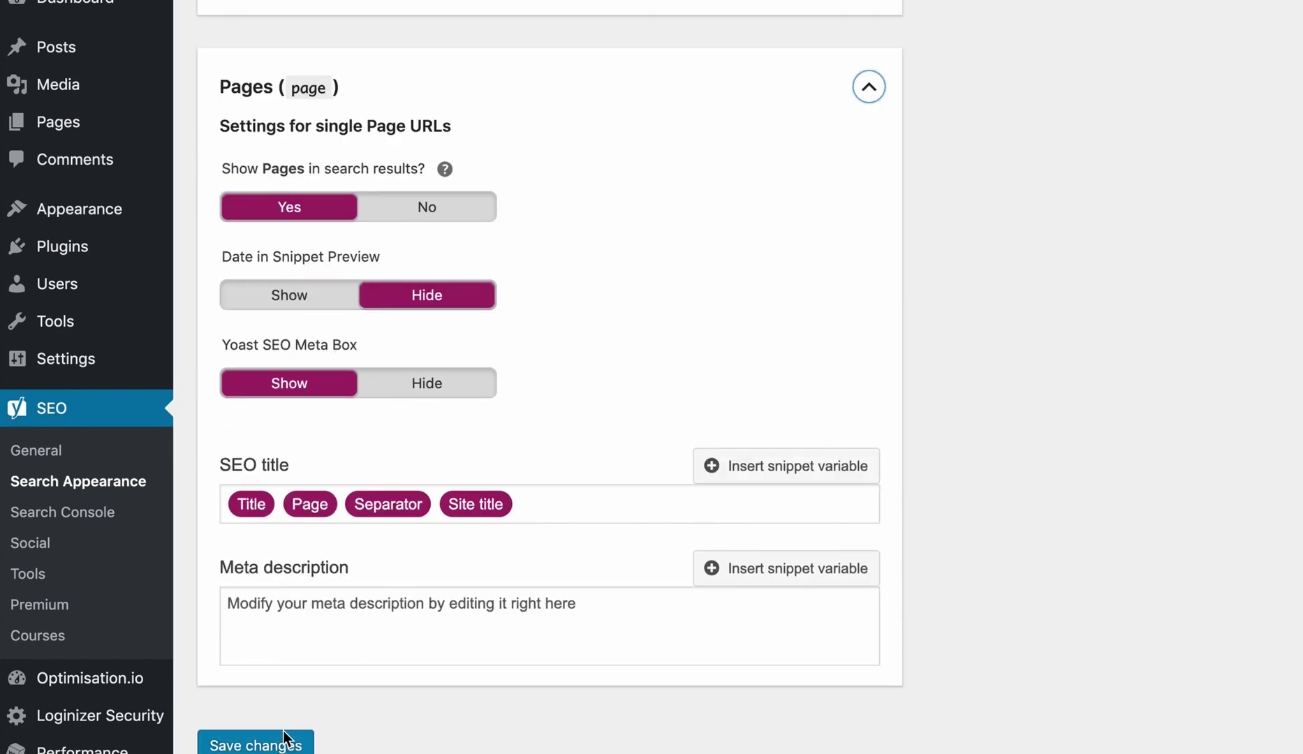
{"action": "left_click", "coordinate": [284, 738]}
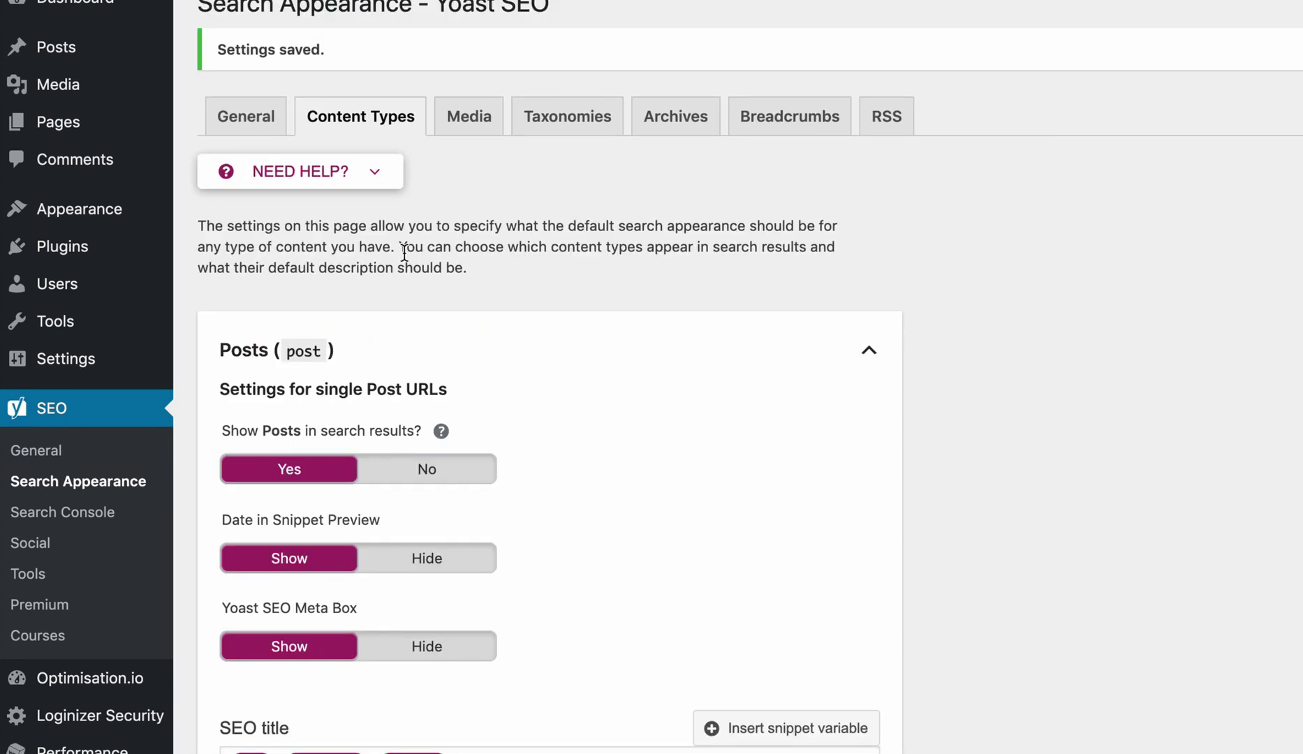
Set Show Categories in search results to No, review Media, Archives, Breadcrumbs and RSS, and save
{"action": "left_click", "coordinate": [472, 118]}
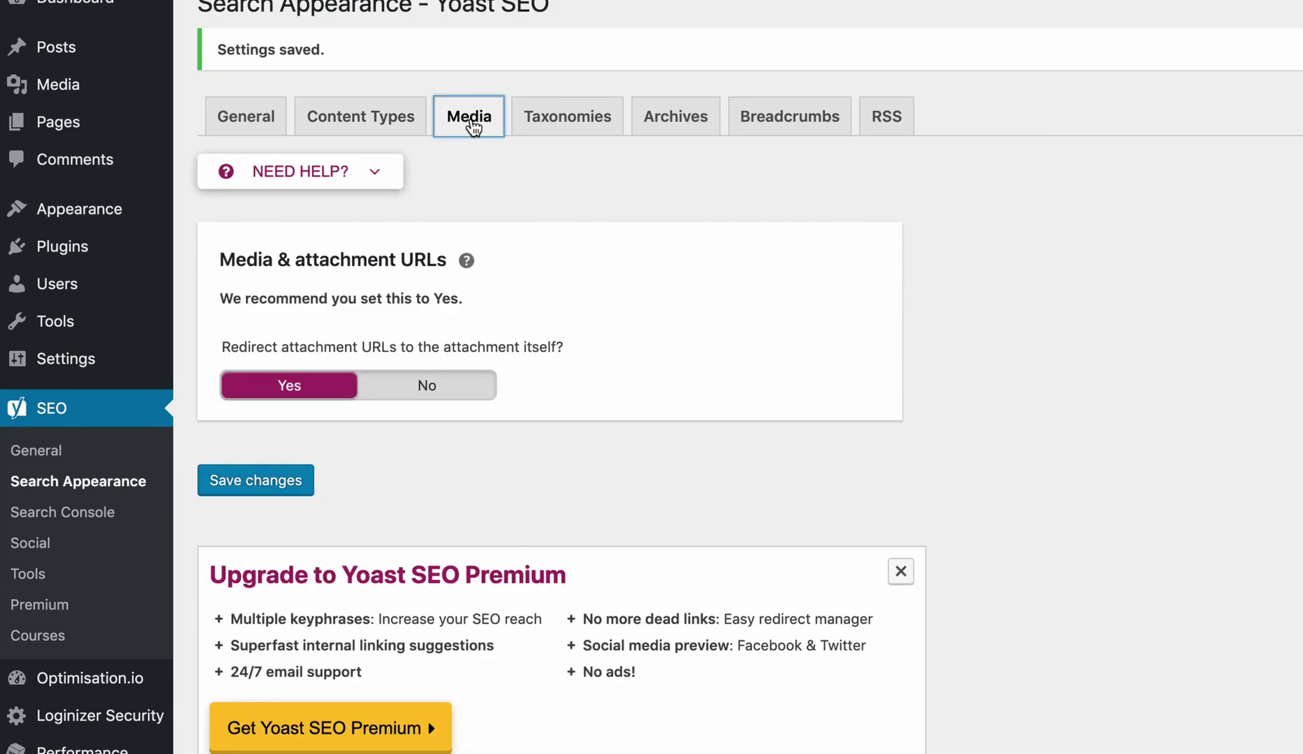
{"action": "left_click", "coordinate": [567, 120]}
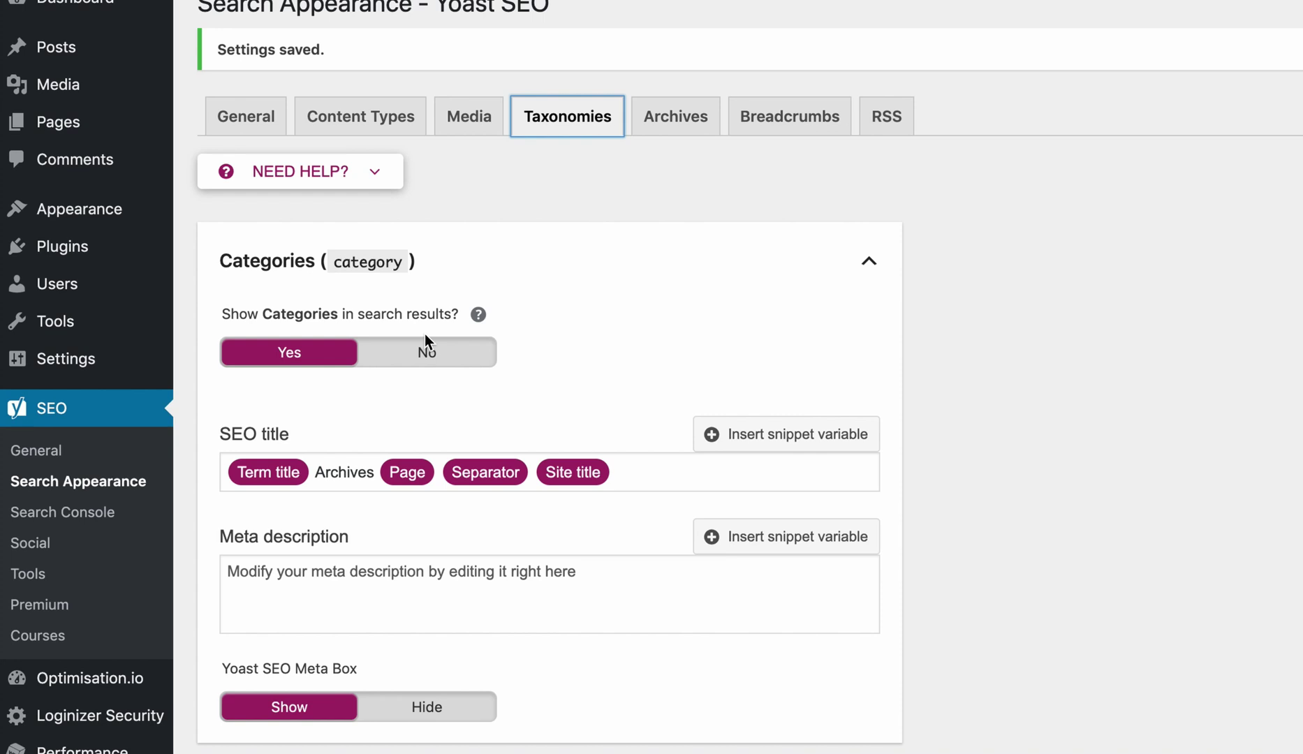
{"action": "left_click", "coordinate": [473, 359]}
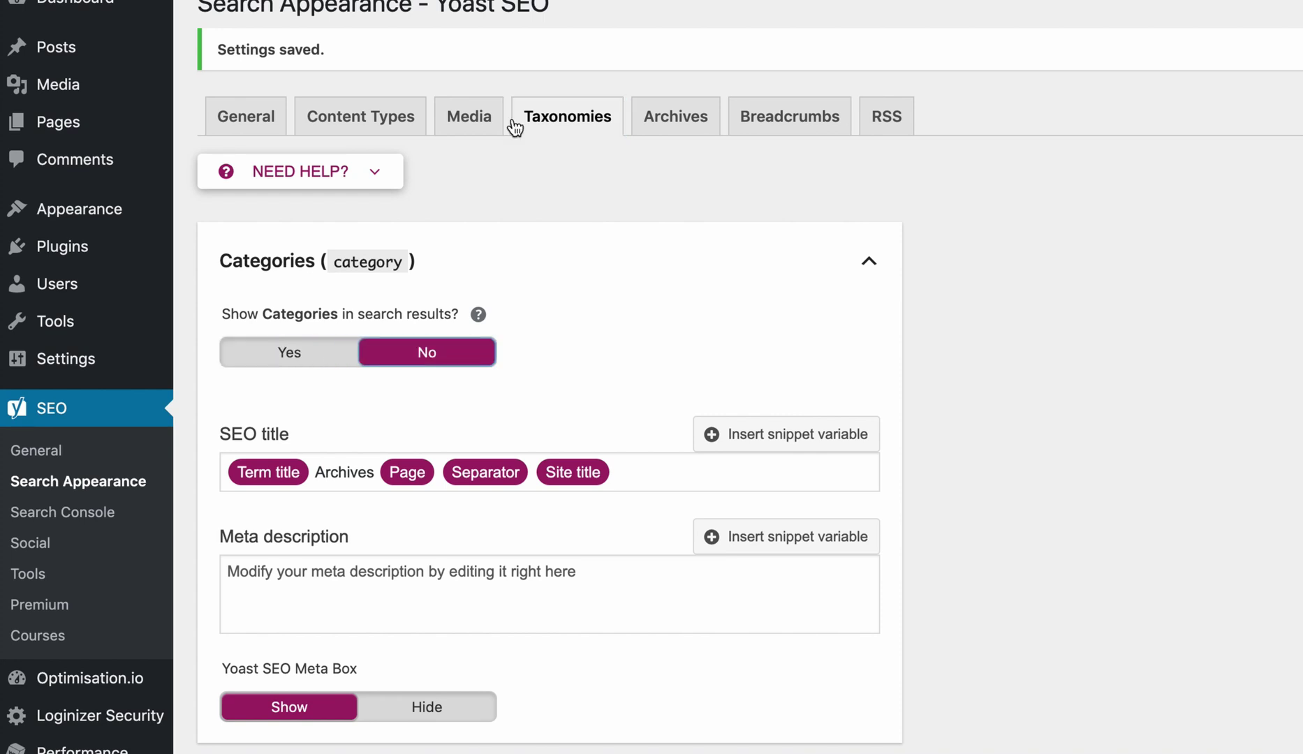
{"action": "left_click", "coordinate": [654, 122]}
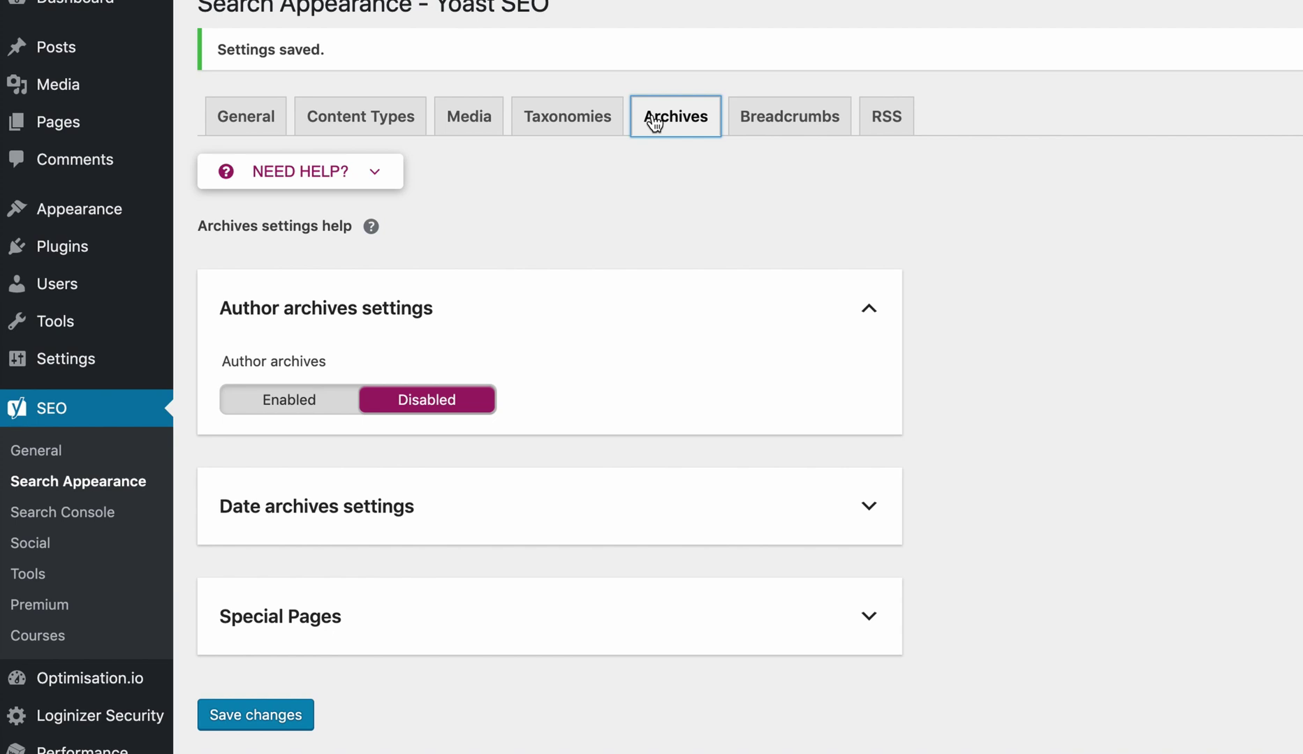
{"action": "left_click", "coordinate": [788, 123]}
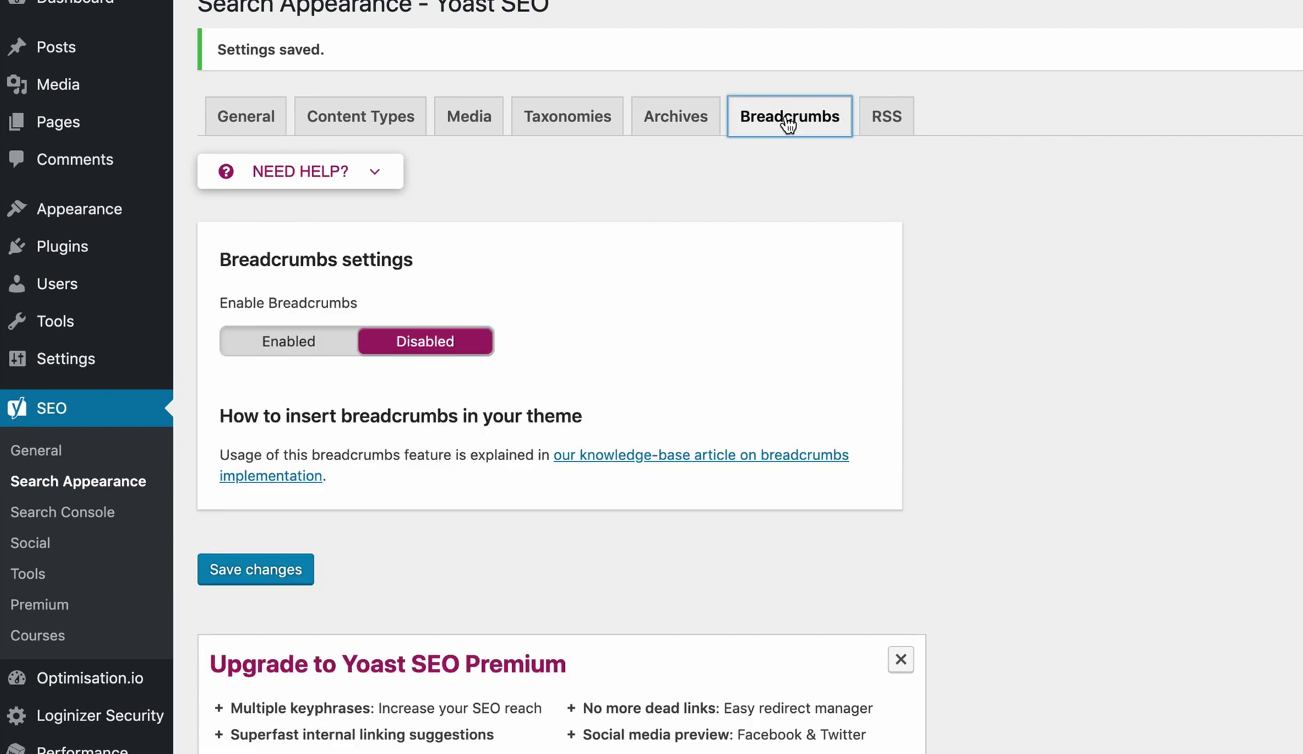
{"action": "left_click", "coordinate": [886, 120]}
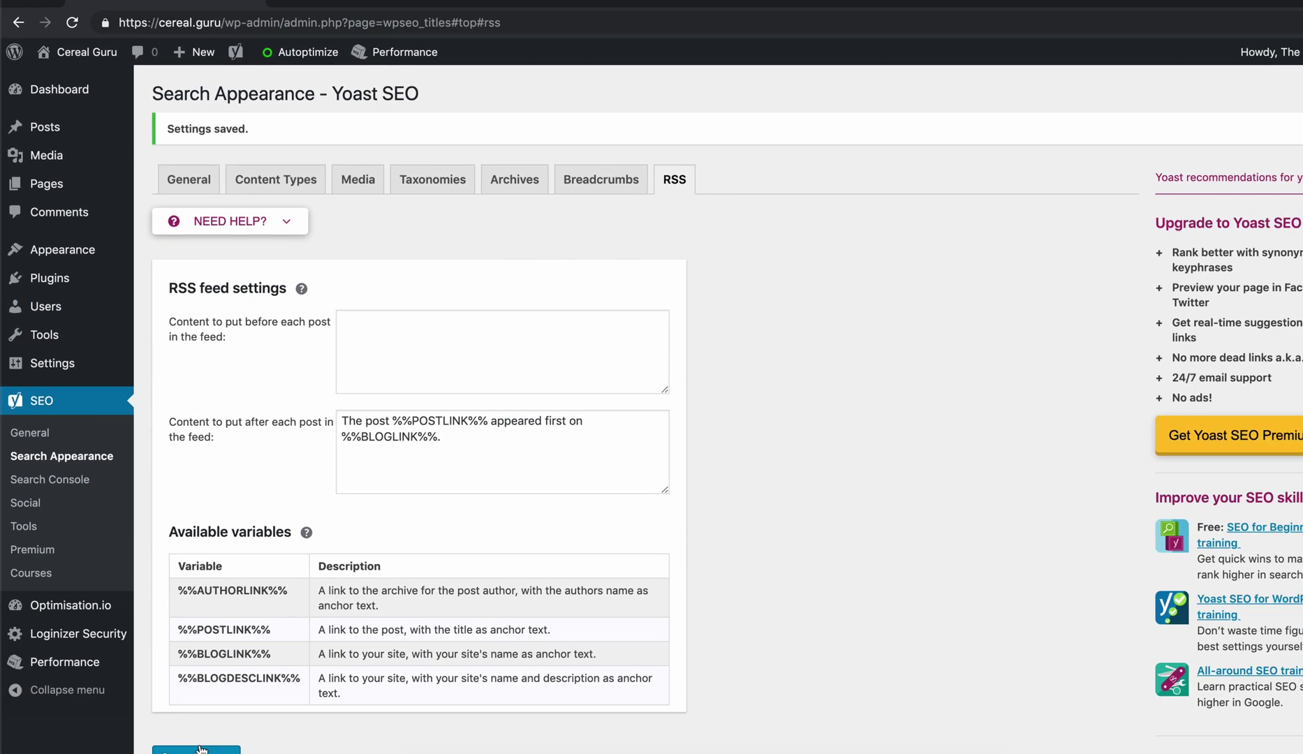
{"action": "left_click", "coordinate": [199, 749]}
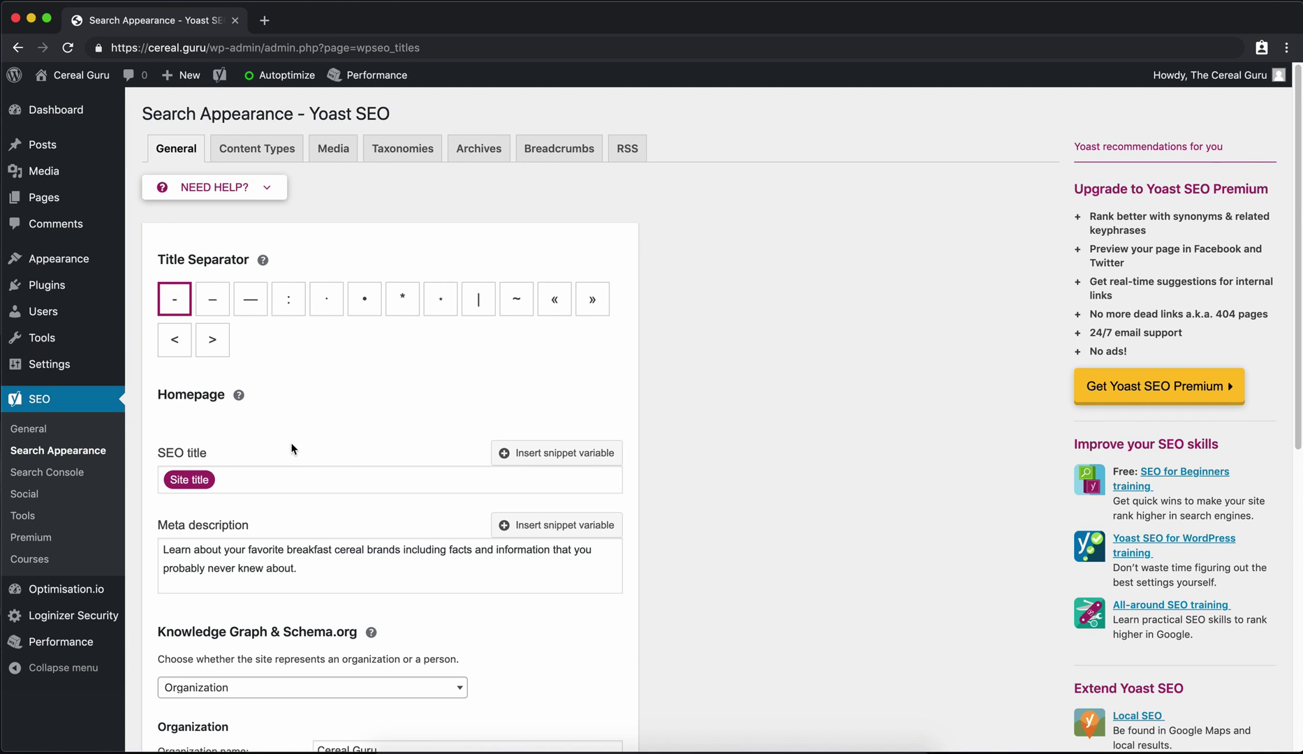
Go to Posts > All Posts to list the site's published cereal posts
{"action": "mouse_move", "coordinate": [91, 146]}
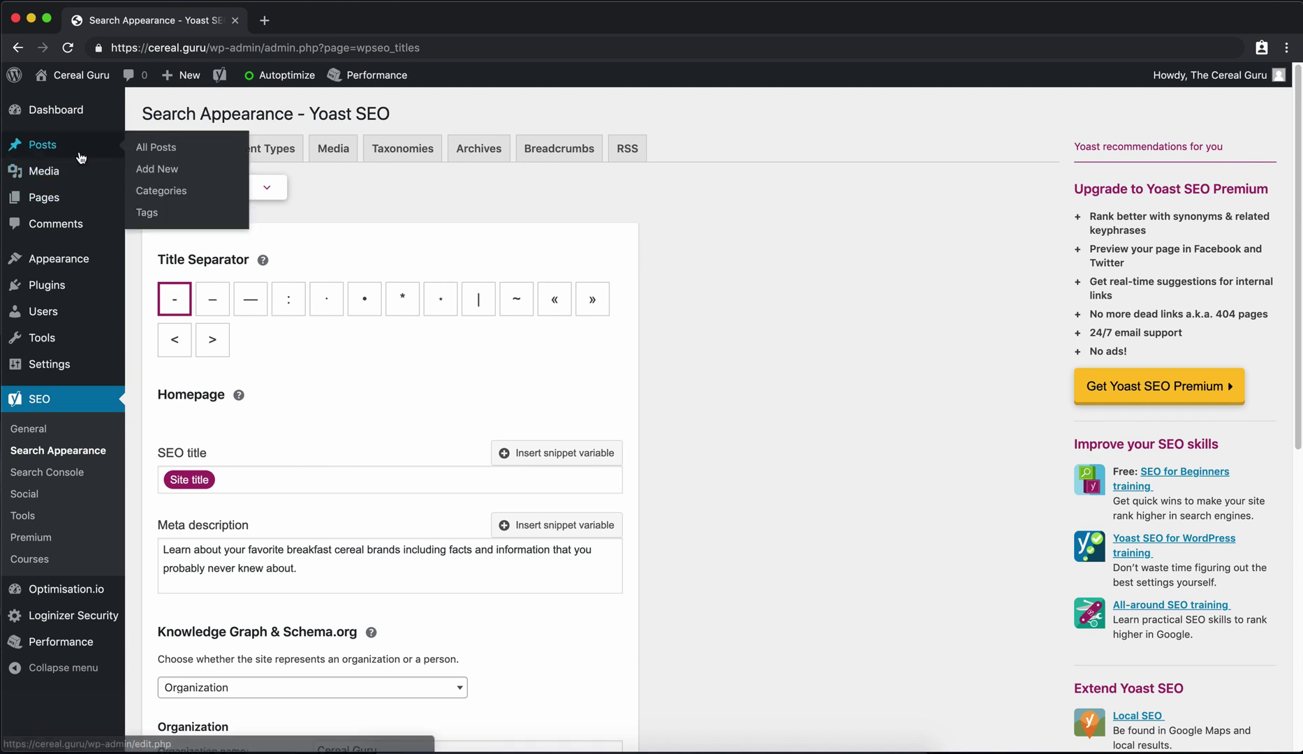
{"action": "left_click", "coordinate": [176, 155]}
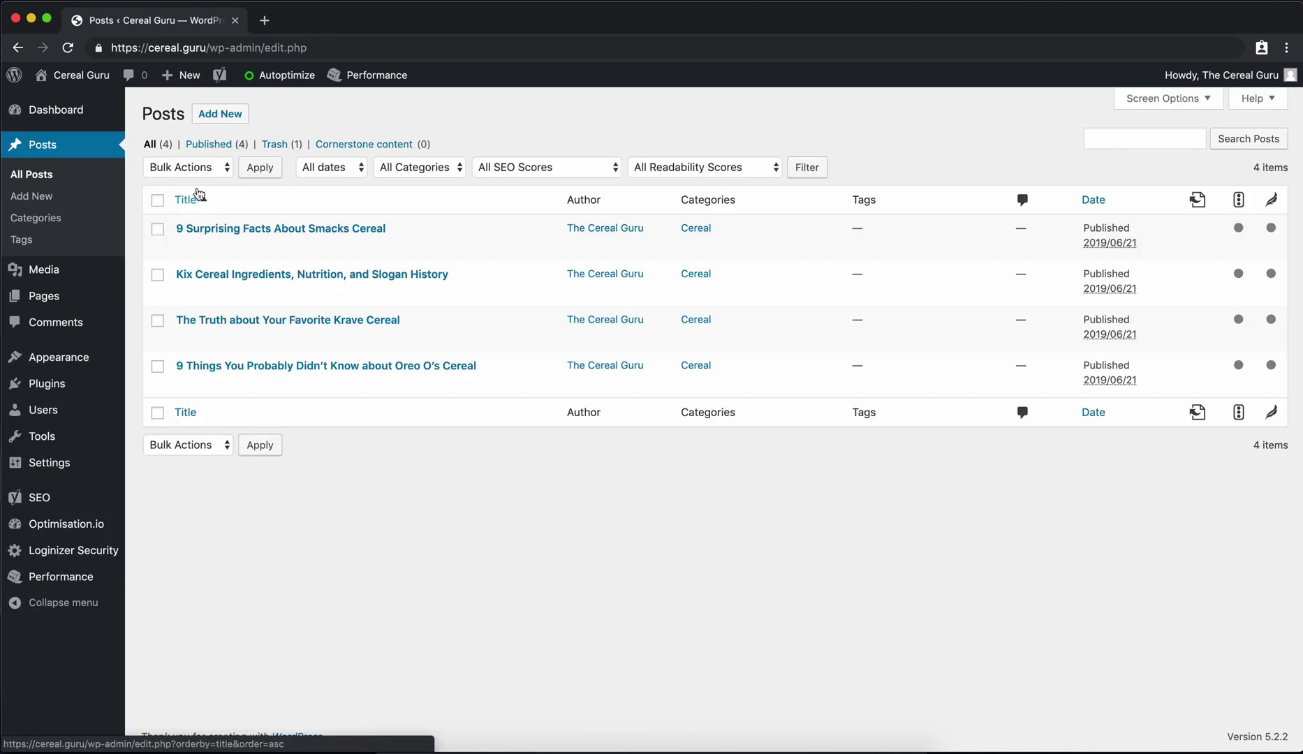
Open the '9 Surprising Facts About Smacks Cereal' post and scroll down to its Yoast SEO box
{"action": "left_click", "coordinate": [221, 230]}
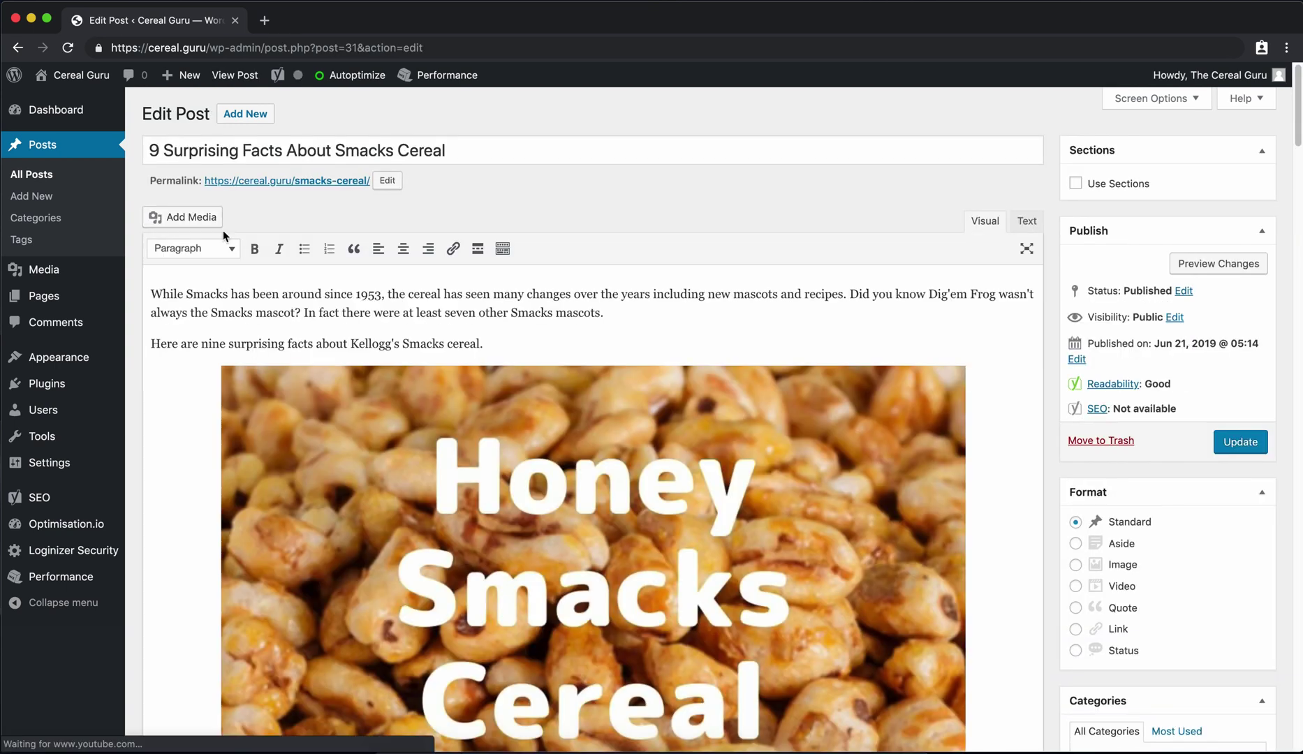
{"action": "scroll", "coordinate": [223, 231], "scroll_direction": "down", "scroll_amount": 3}
{"action": "scroll", "coordinate": [224, 232], "scroll_direction": "down", "scroll_amount": 20}
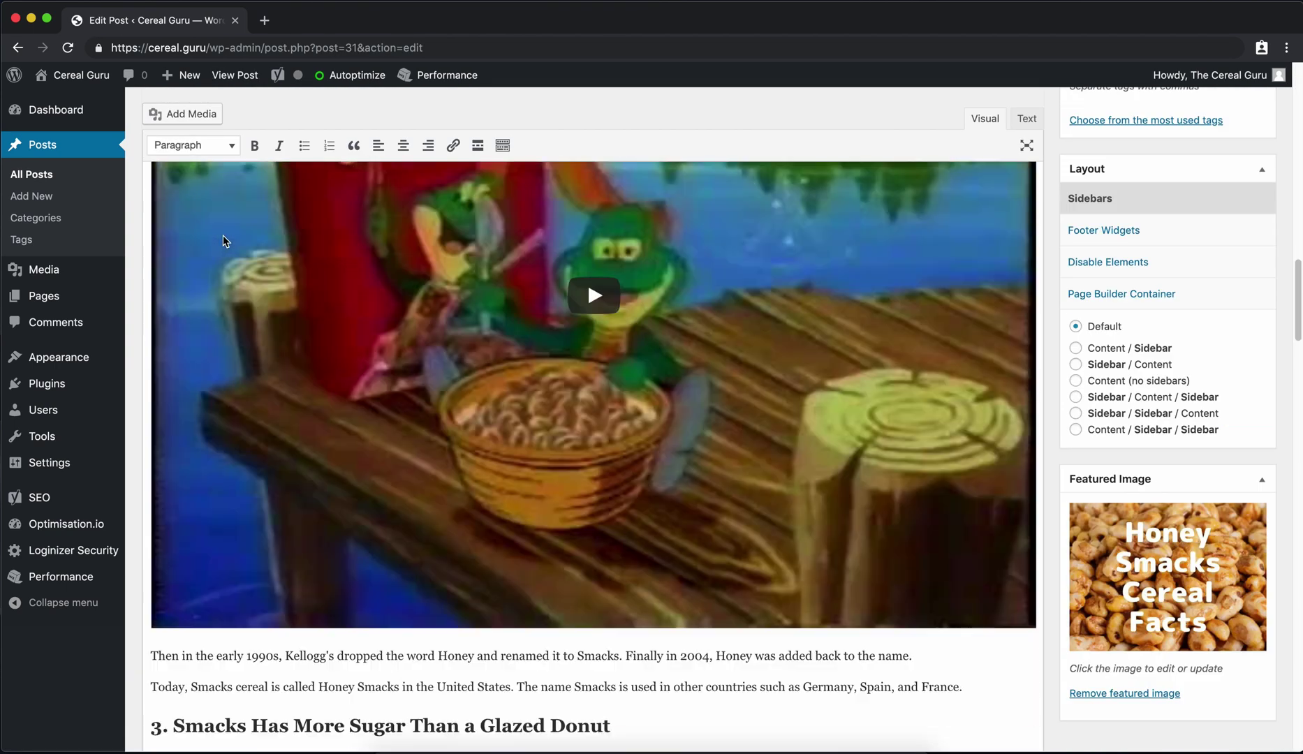
{"action": "scroll", "coordinate": [223, 236], "scroll_direction": "down", "scroll_amount": 20}
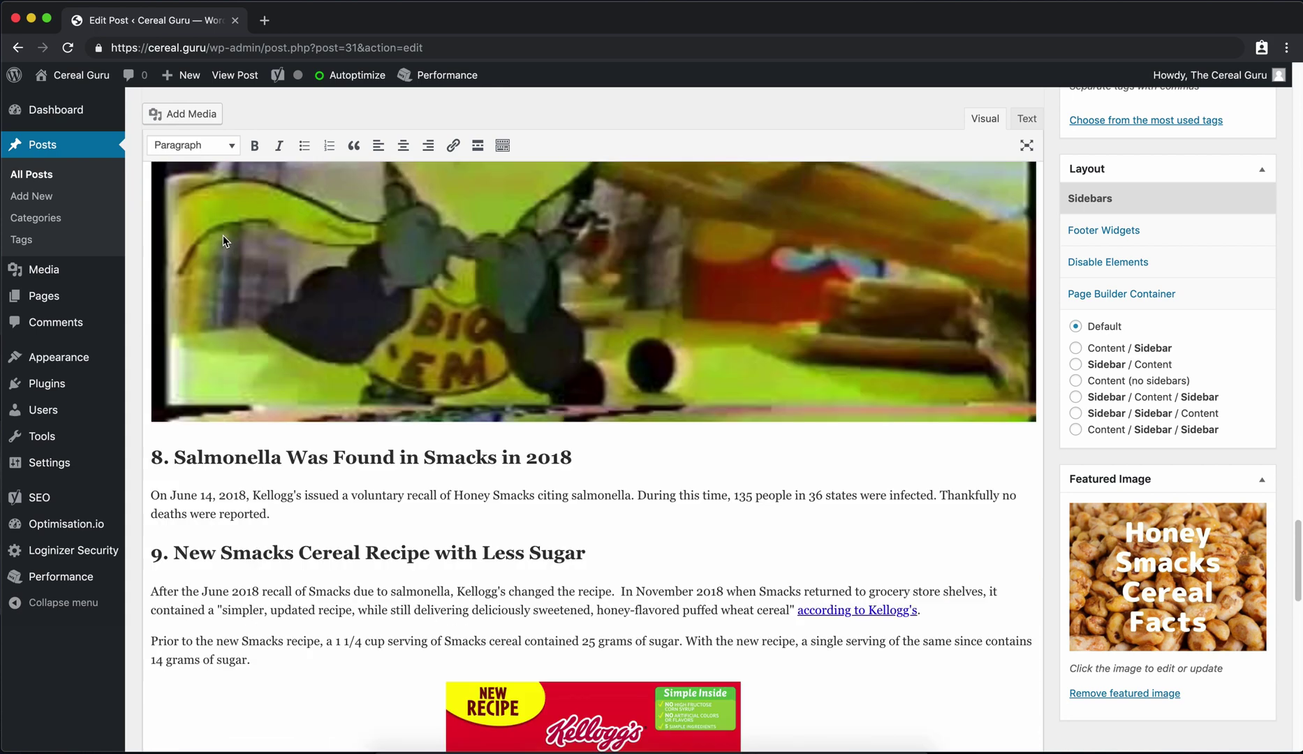
{"action": "scroll", "coordinate": [223, 235], "scroll_direction": "down", "scroll_amount": 1}
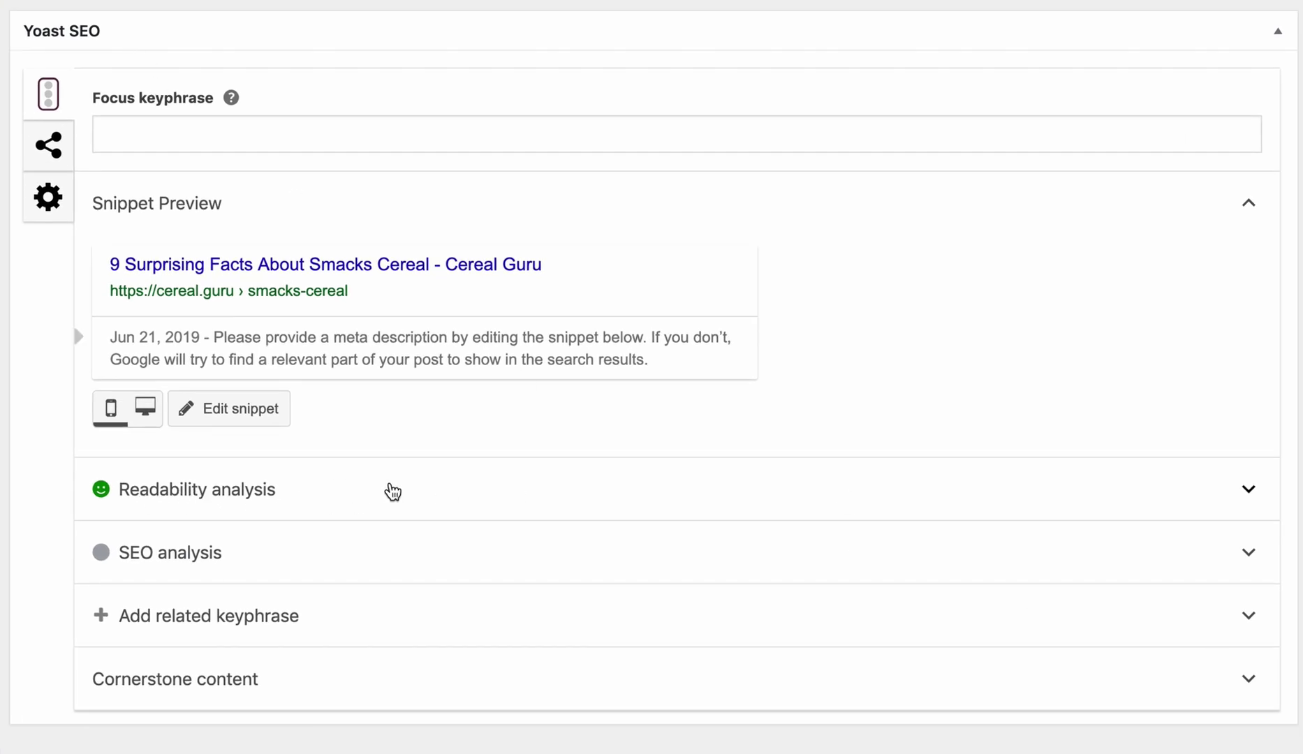
Expand the readability results and check the Flesch Reading Ease score of 74.2
{"action": "left_click", "coordinate": [1243, 490]}
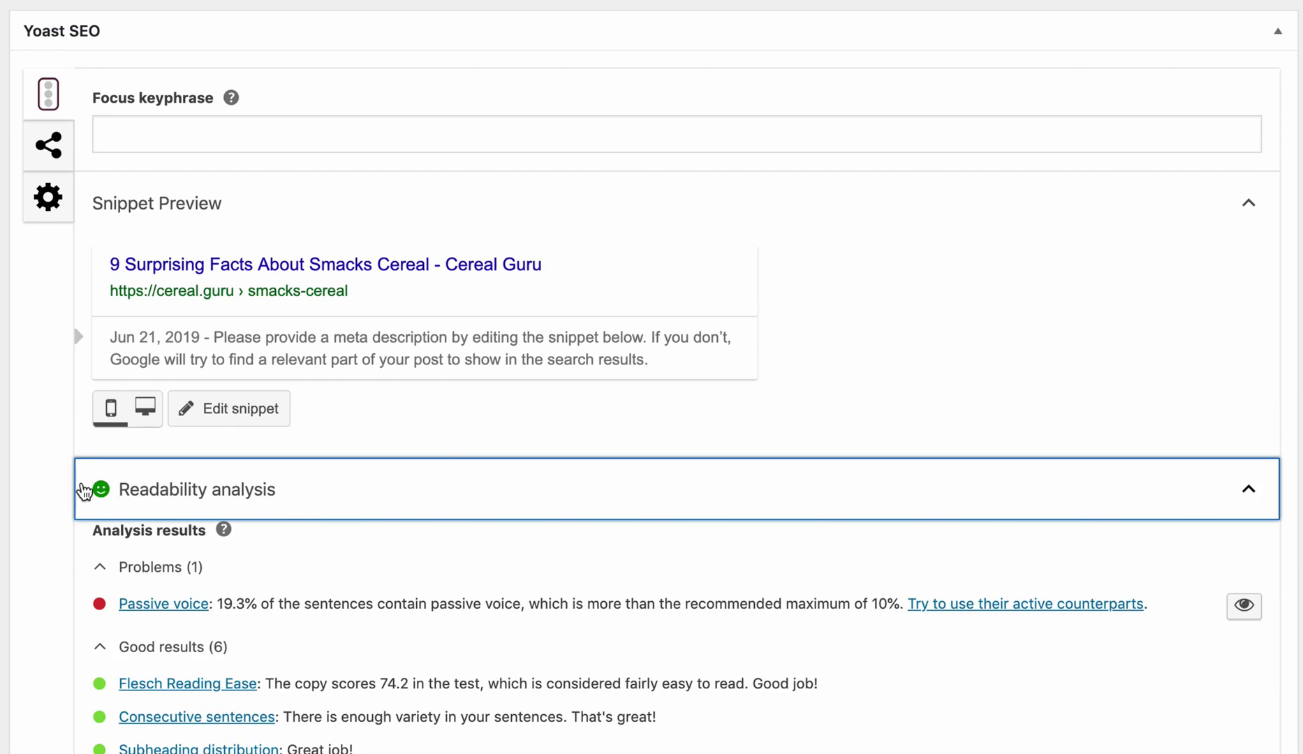
{"action": "scroll", "coordinate": [204, 495], "scroll_direction": "down", "scroll_amount": 5}
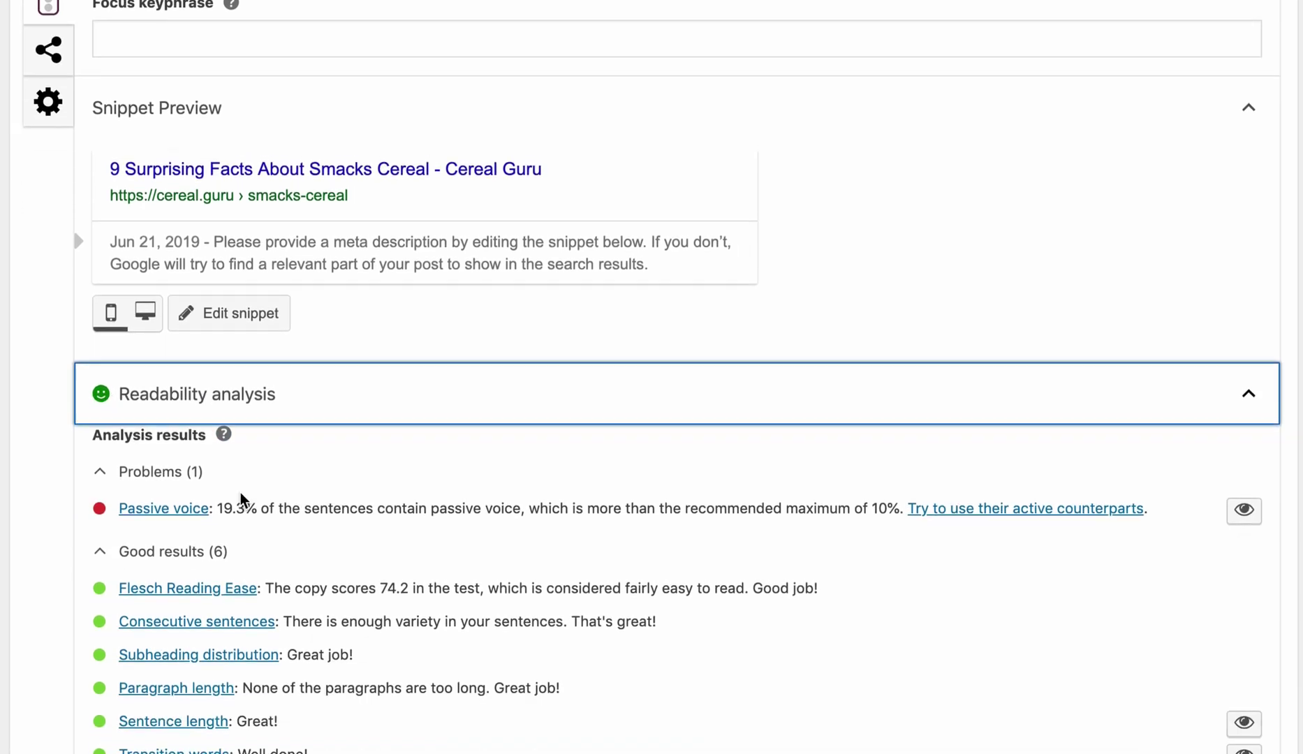
{"action": "scroll", "coordinate": [240, 493], "scroll_direction": "down", "scroll_amount": 2}
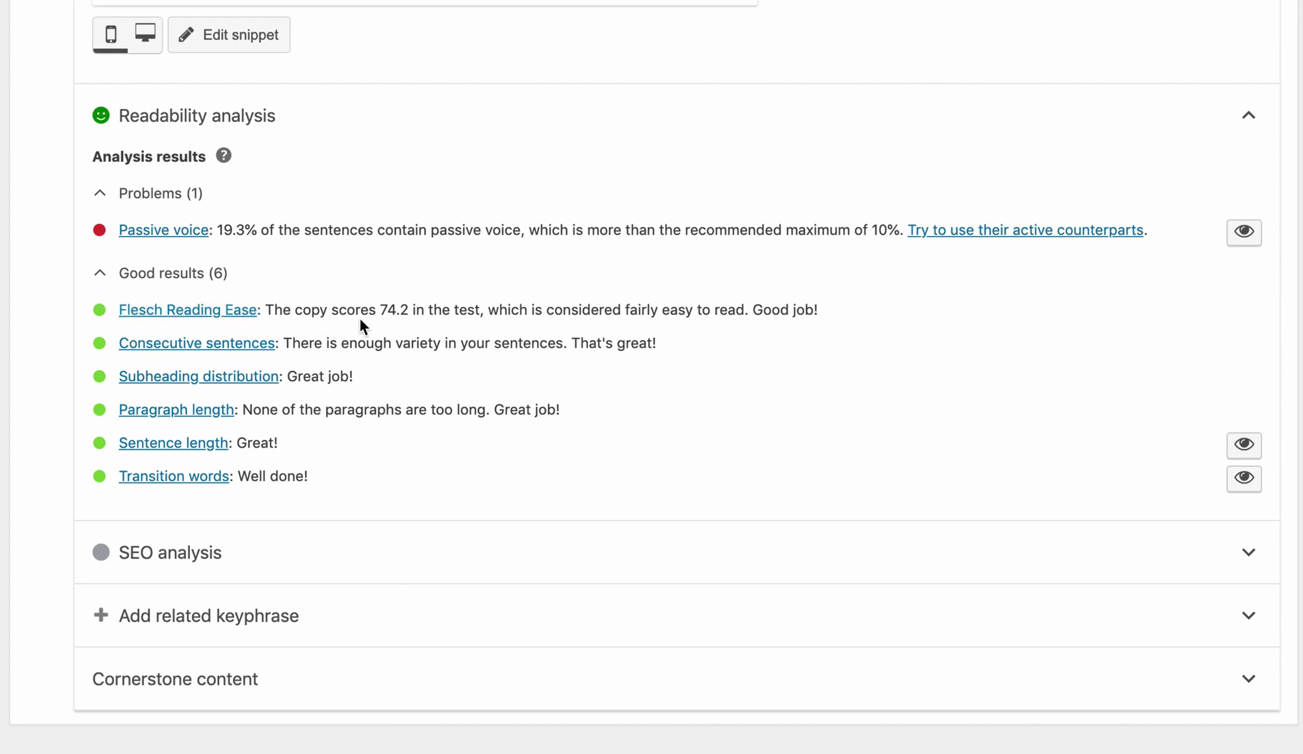
{"action": "scroll", "coordinate": [383, 310], "scroll_direction": "up", "scroll_amount": 15}
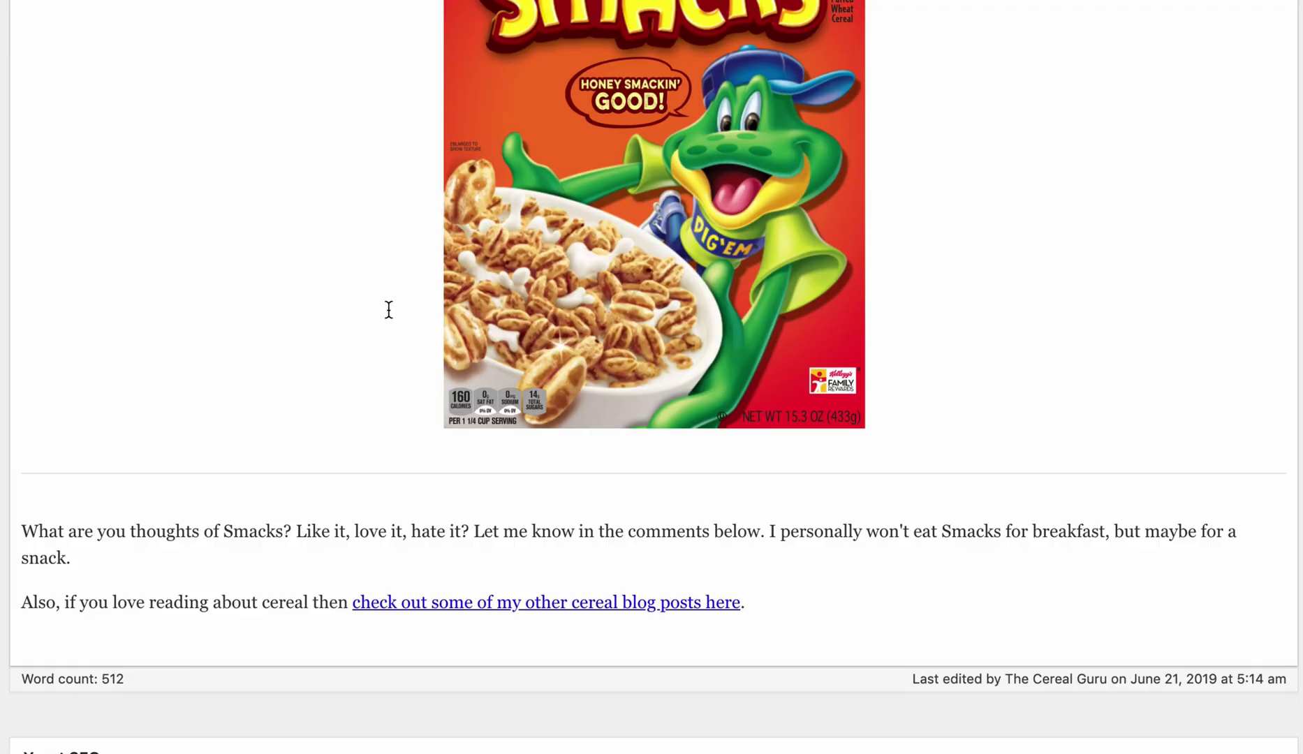
{"action": "scroll", "coordinate": [389, 310], "scroll_direction": "down", "scroll_amount": 15}
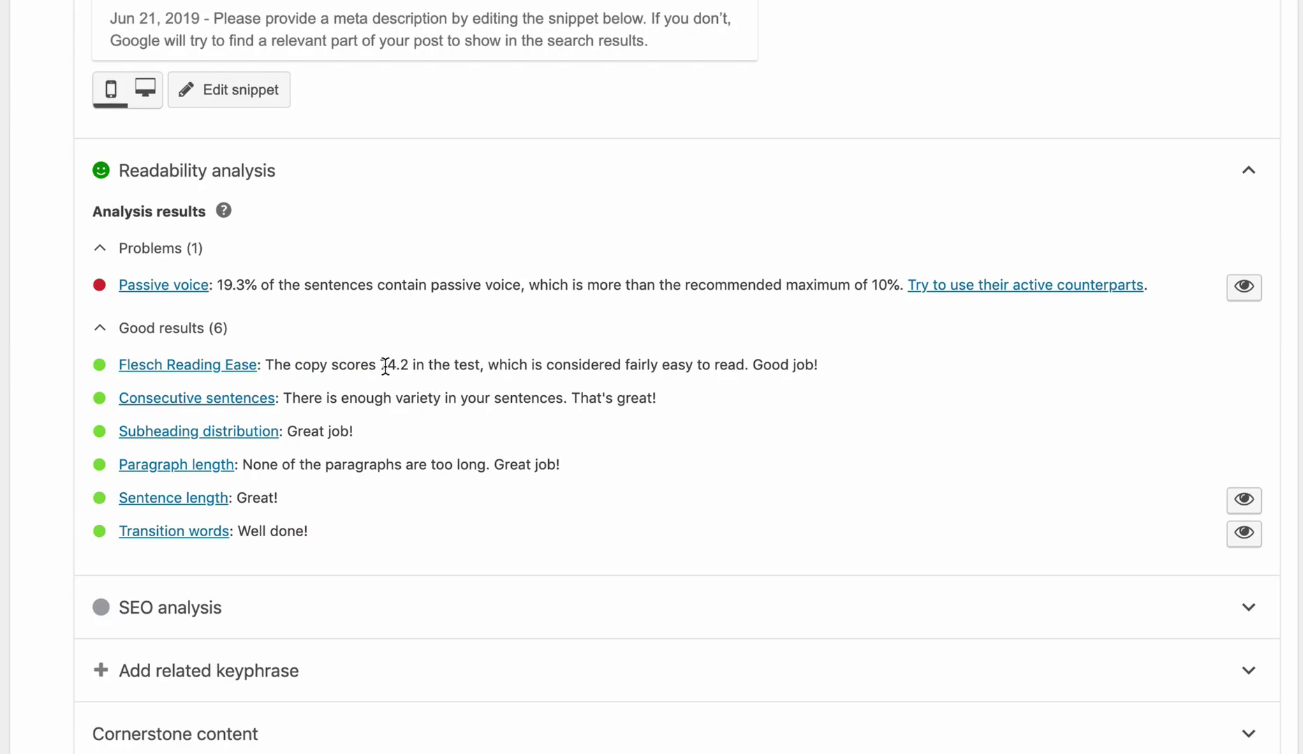
{"action": "left_click_drag", "start_coordinate": [382, 364], "coordinate": [405, 373]}
{"action": "scroll", "coordinate": [475, 412], "scroll_direction": "down", "scroll_amount": 1}
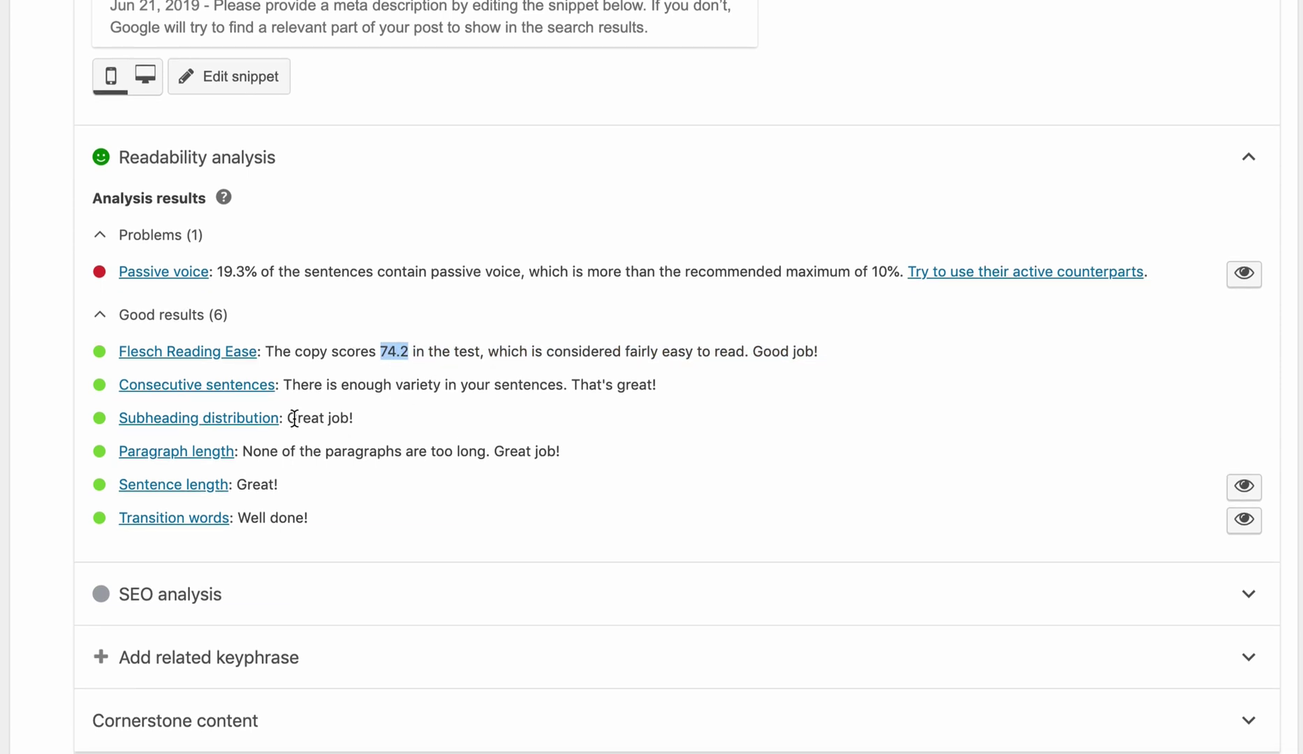
{"action": "left_click", "coordinate": [255, 393]}
Review the 19.3% passive voice problem against the 10% maximum
{"action": "scroll", "coordinate": [362, 433], "scroll_direction": "down", "scroll_amount": 1}
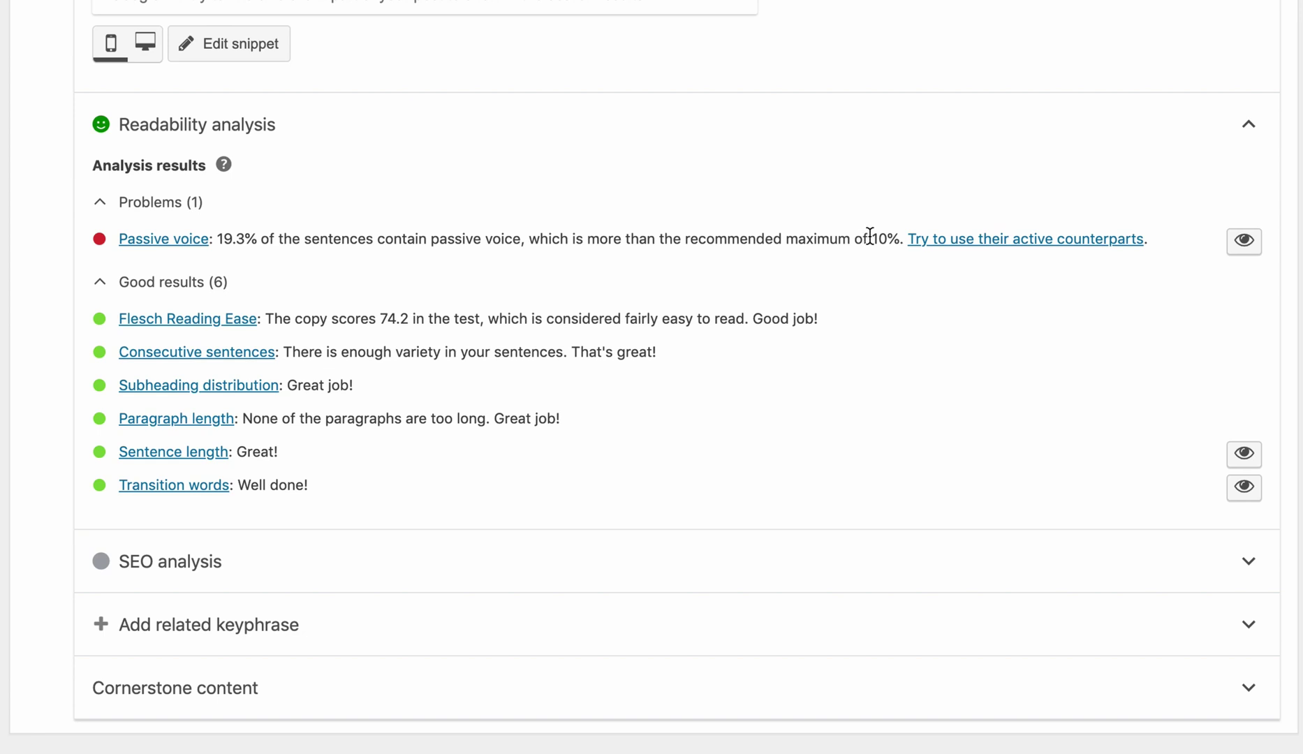
{"action": "left_click_drag", "start_coordinate": [870, 238], "coordinate": [899, 238]}
{"action": "left_click", "coordinate": [594, 180]}
{"action": "scroll", "coordinate": [266, 335], "scroll_direction": "down", "scroll_amount": 1}
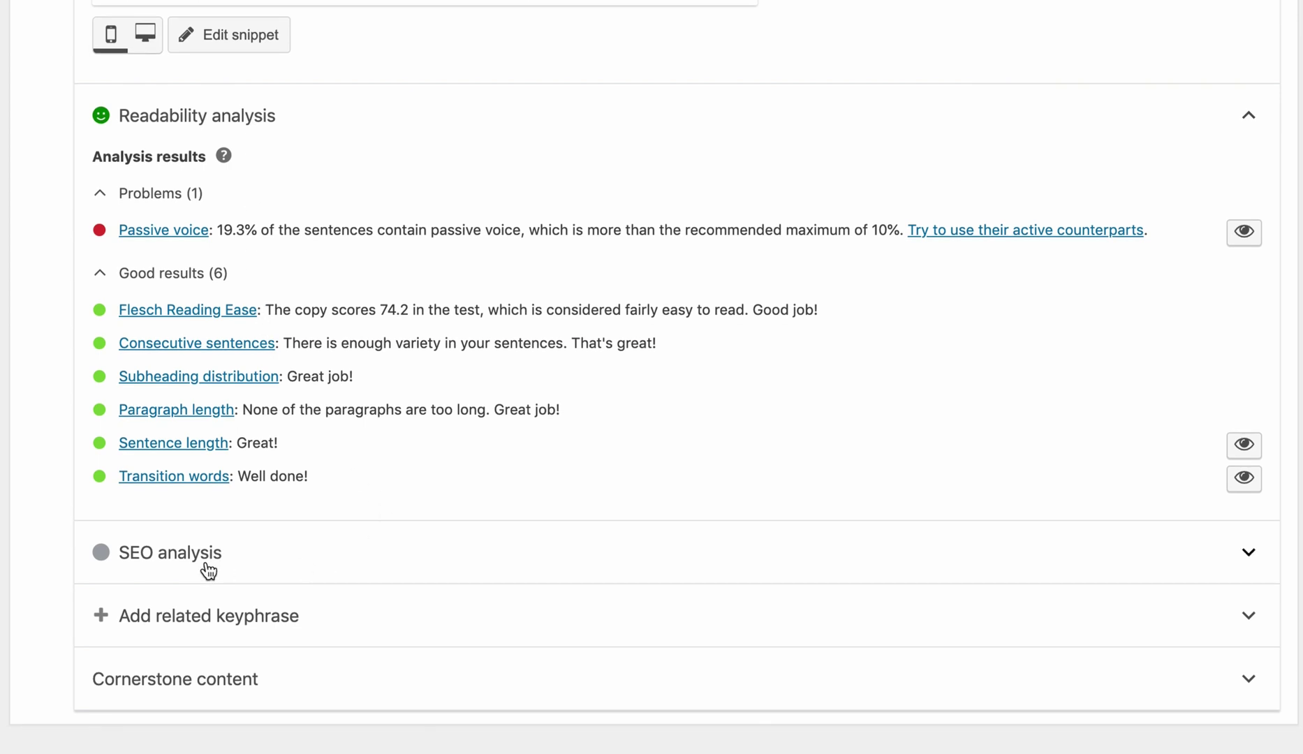
{"action": "left_click", "coordinate": [1223, 564]}
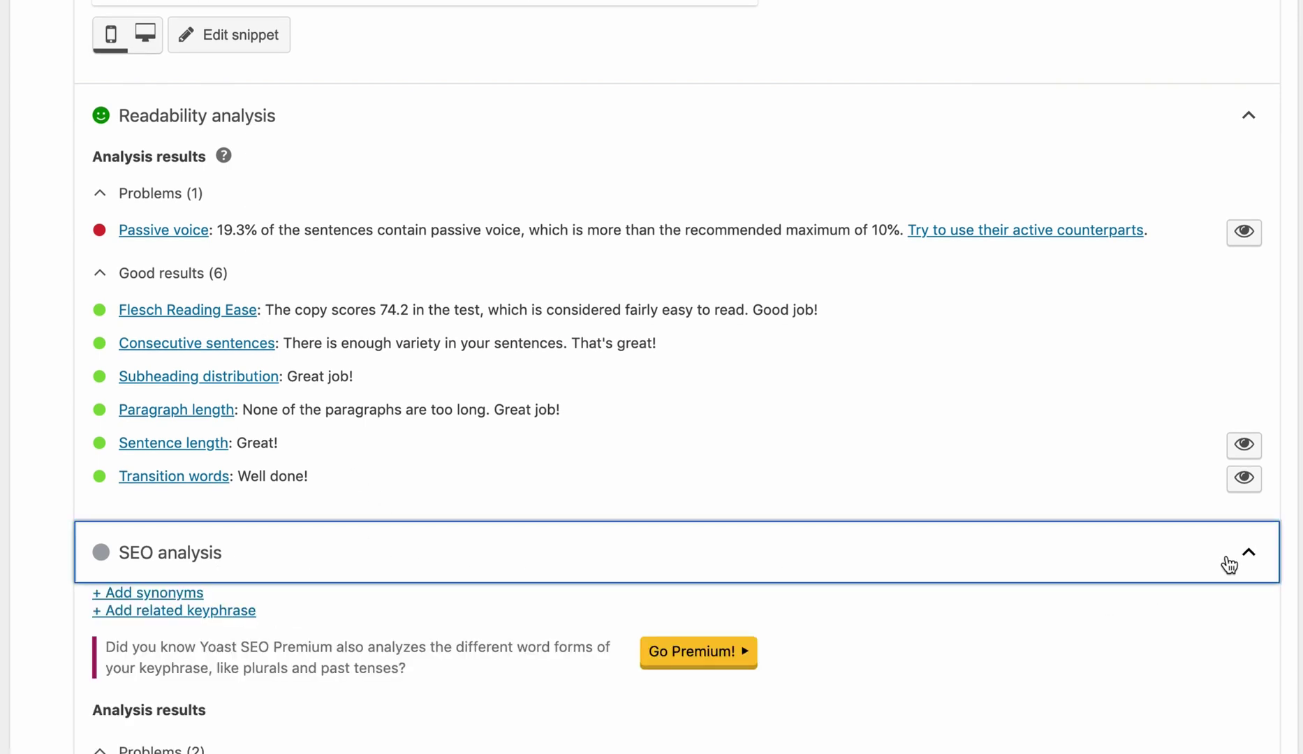
{"action": "scroll", "coordinate": [700, 559], "scroll_direction": "down", "scroll_amount": 3}
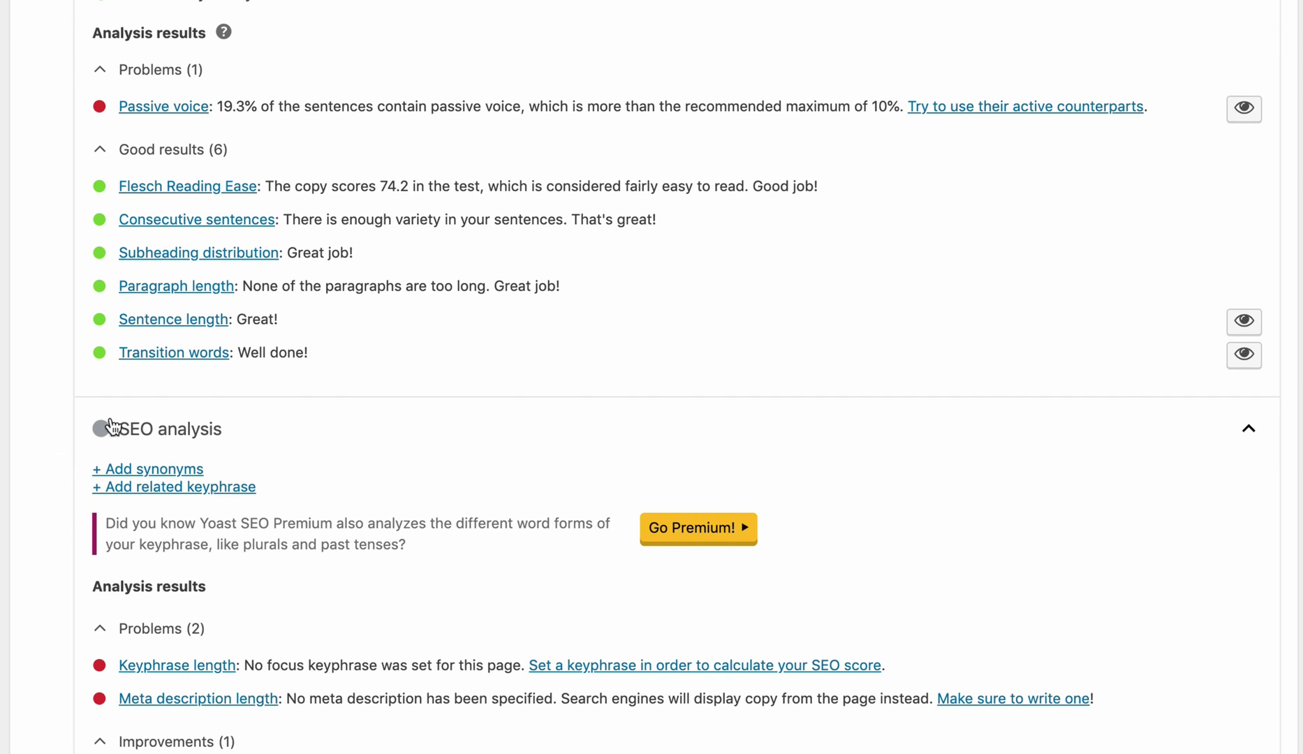
{"action": "scroll", "coordinate": [117, 439], "scroll_direction": "down", "scroll_amount": 5}
{"action": "scroll", "coordinate": [119, 444], "scroll_direction": "down", "scroll_amount": 2}
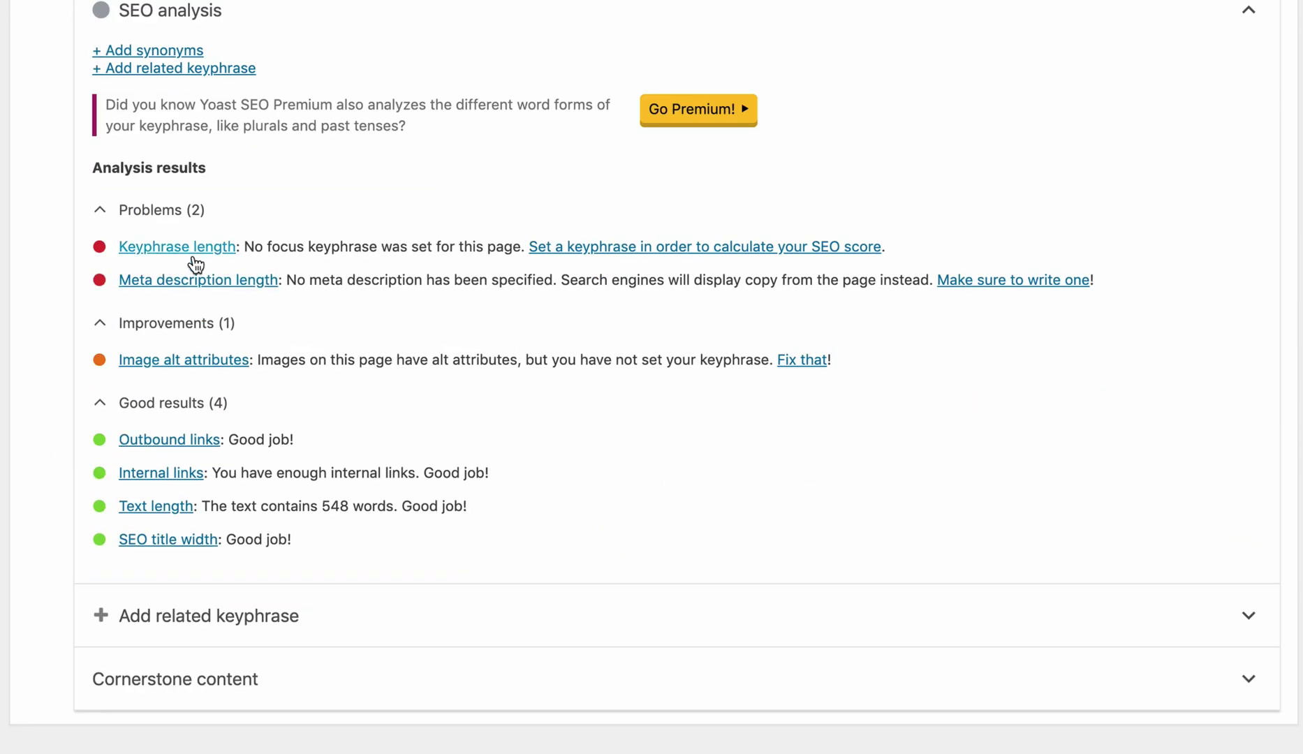
{"action": "scroll", "coordinate": [259, 210], "scroll_direction": "up", "scroll_amount": 15}
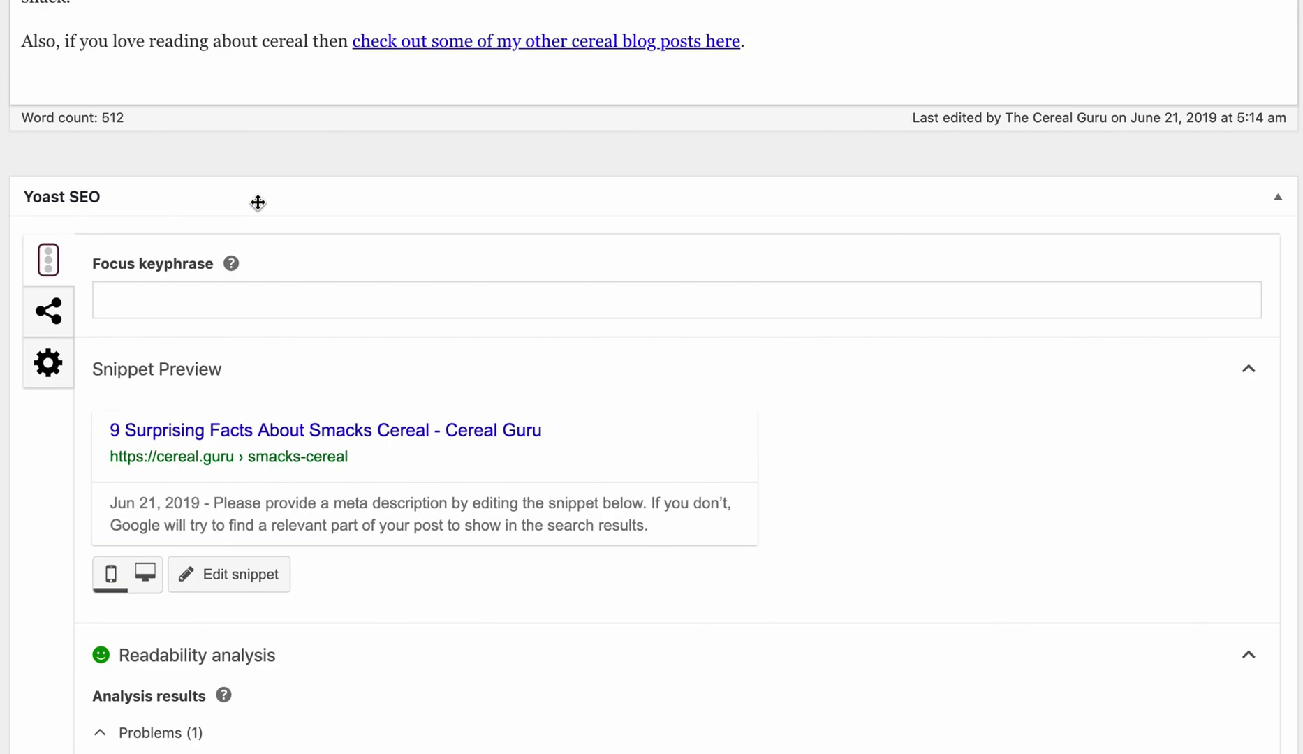
Enter 'smacks cereal' as the focus keyphrase and check the resulting SEO analysis
{"action": "left_click", "coordinate": [250, 300]}
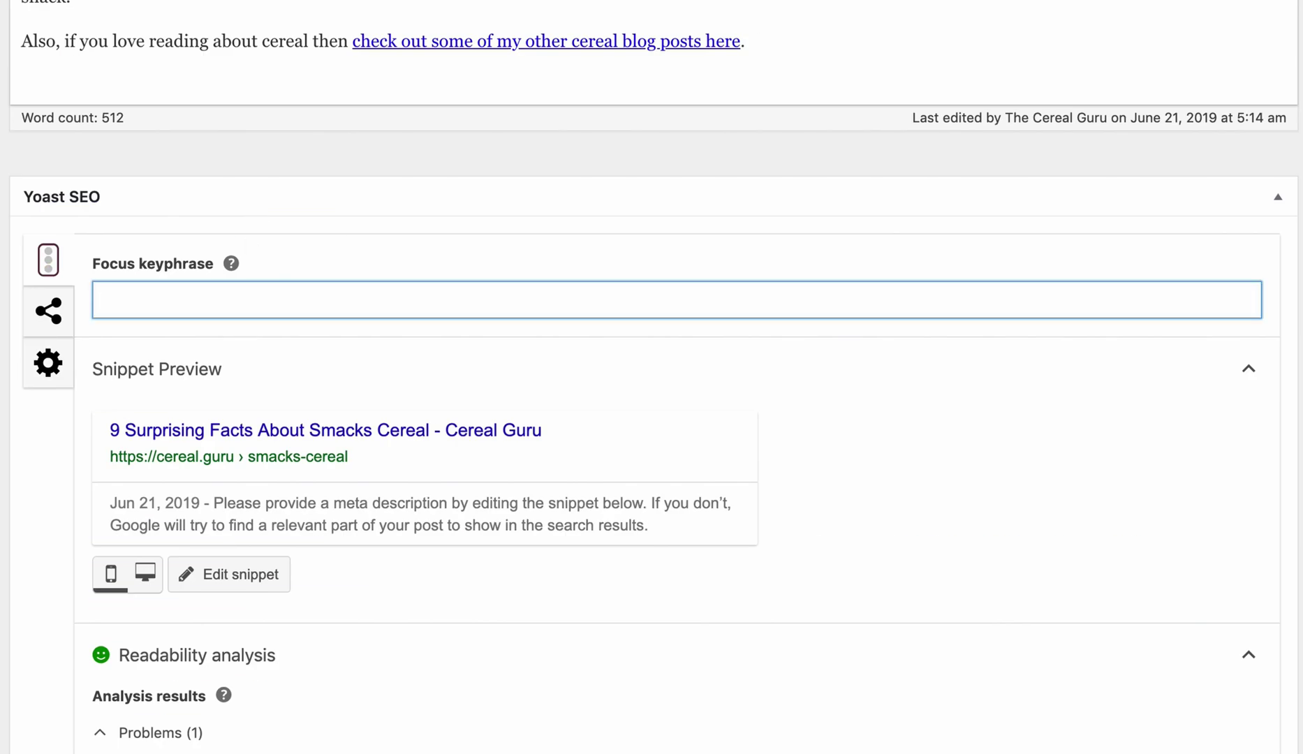
{"action": "type", "text": "smacks cereal"}
{"action": "left_click", "coordinate": [430, 335]}
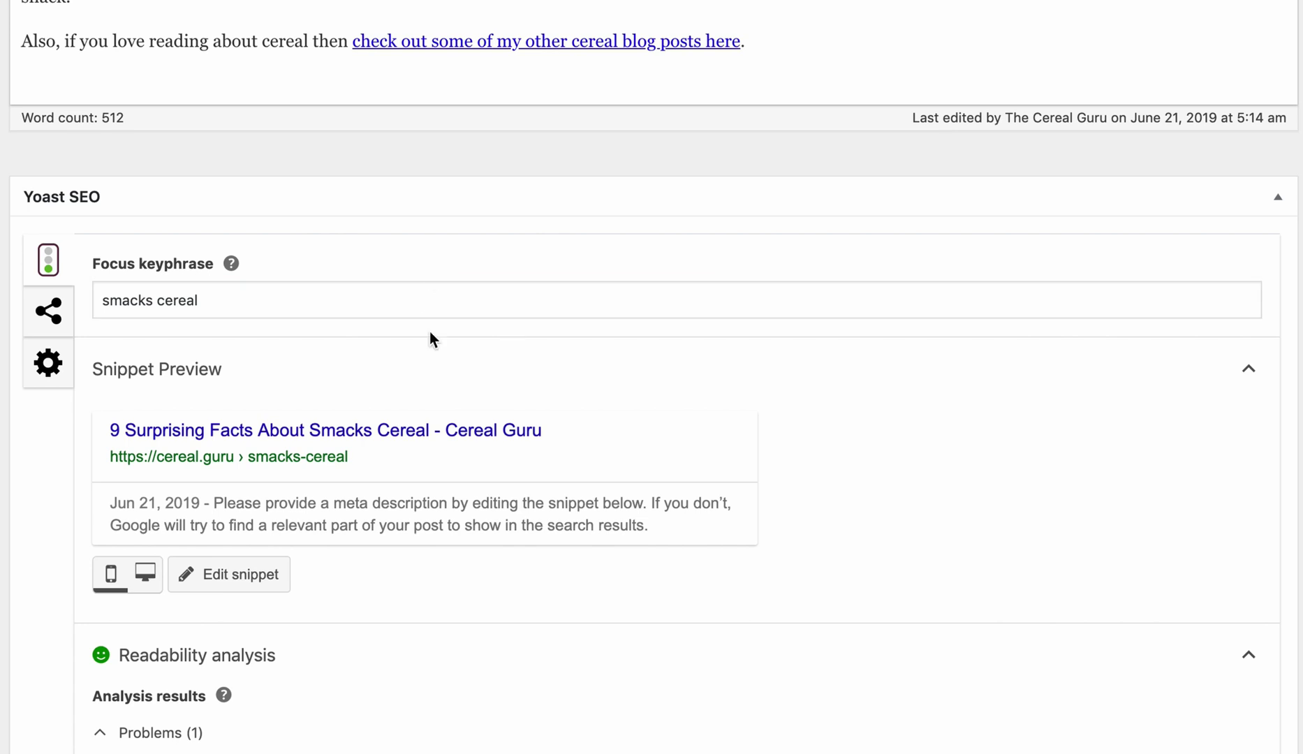
{"action": "scroll", "coordinate": [427, 339], "scroll_direction": "down", "scroll_amount": 7}
{"action": "scroll", "coordinate": [433, 384], "scroll_direction": "down", "scroll_amount": 7}
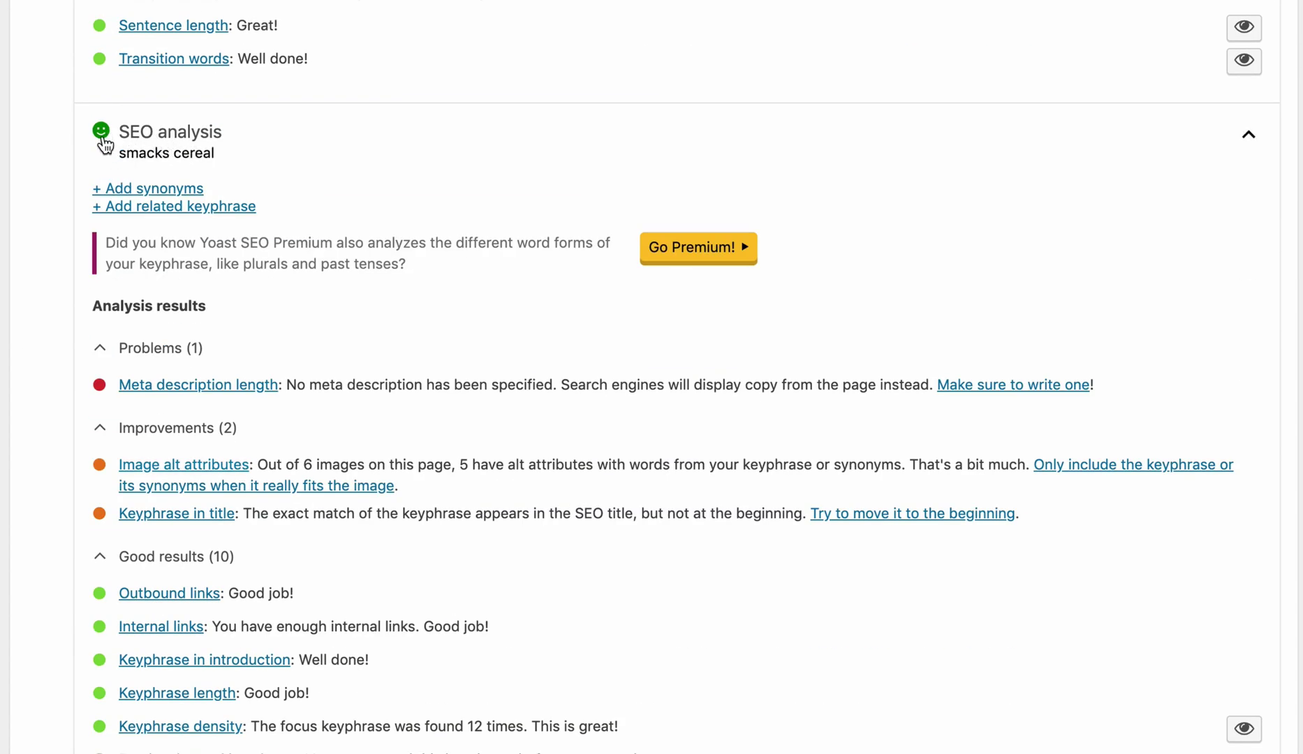
{"action": "scroll", "coordinate": [261, 353], "scroll_direction": "down", "scroll_amount": 2}
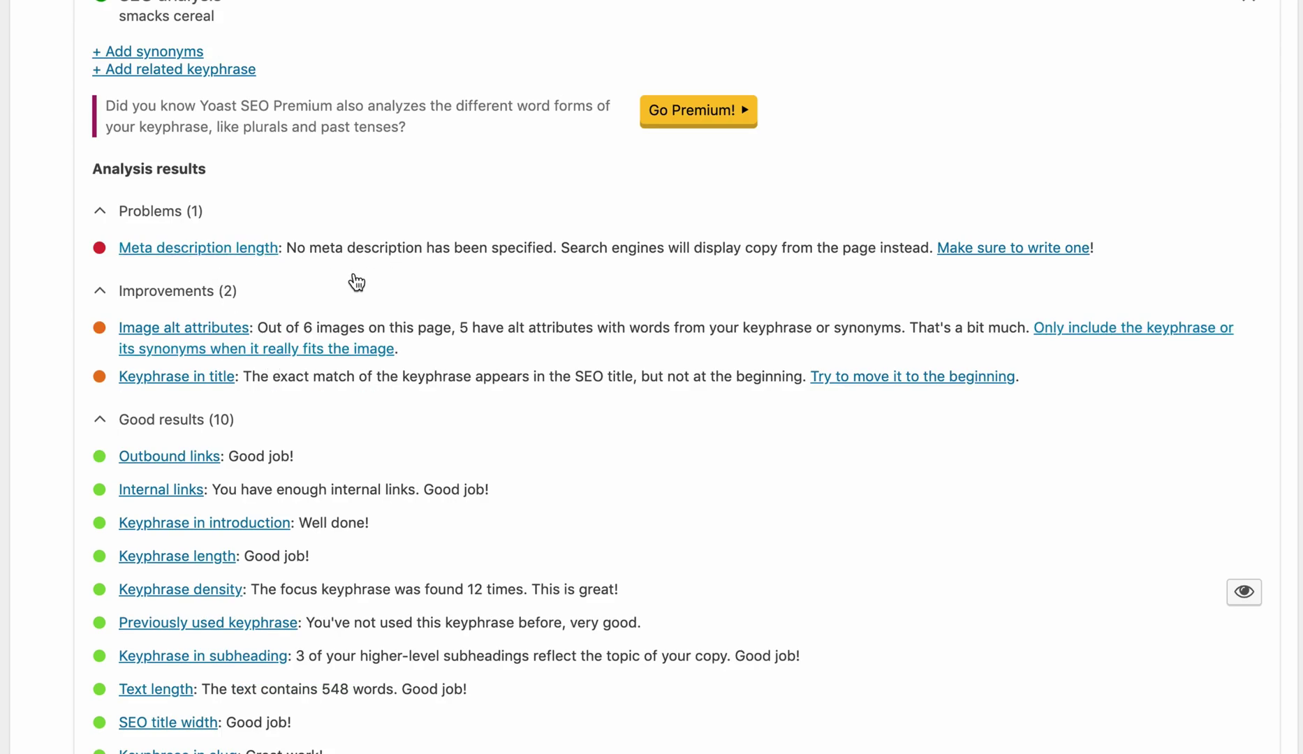
{"action": "scroll", "coordinate": [354, 280], "scroll_direction": "up", "scroll_amount": 14}
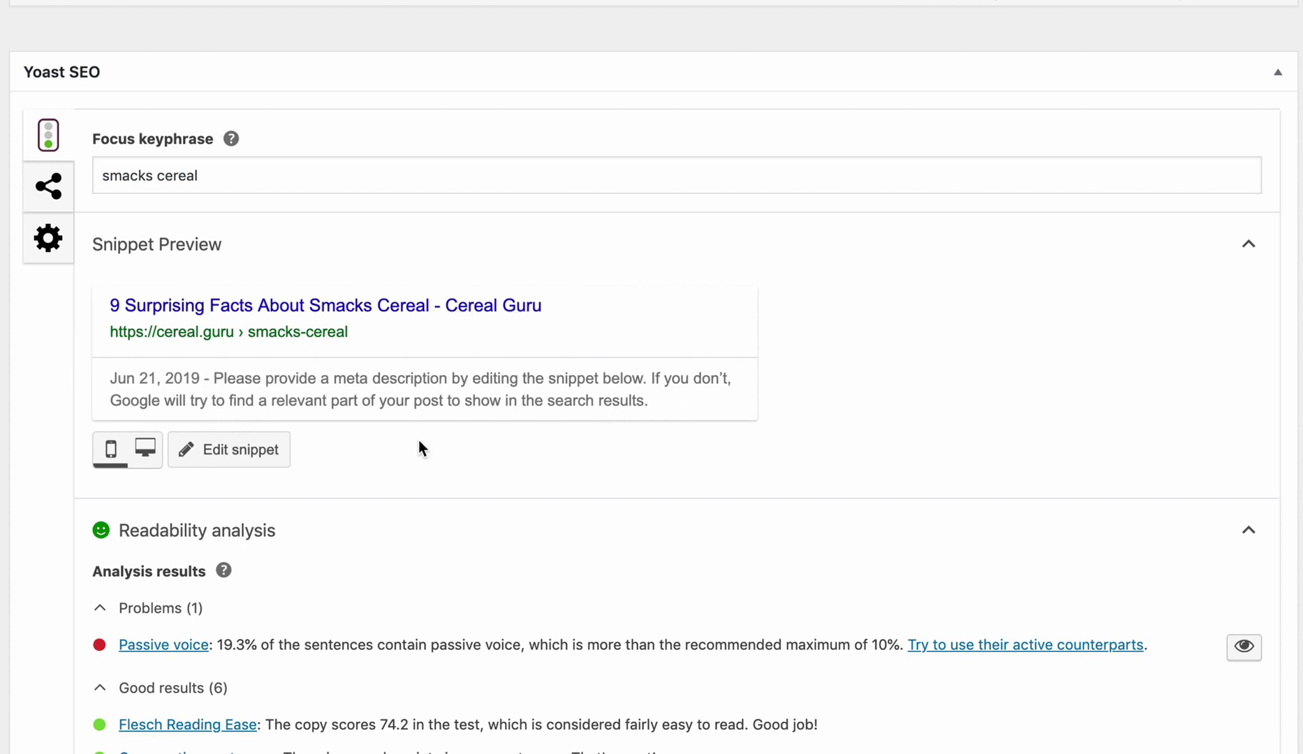
Paste the prepared meta description about Smacks cereal's changes into the snippet editor
{"action": "left_click", "coordinate": [248, 455]}
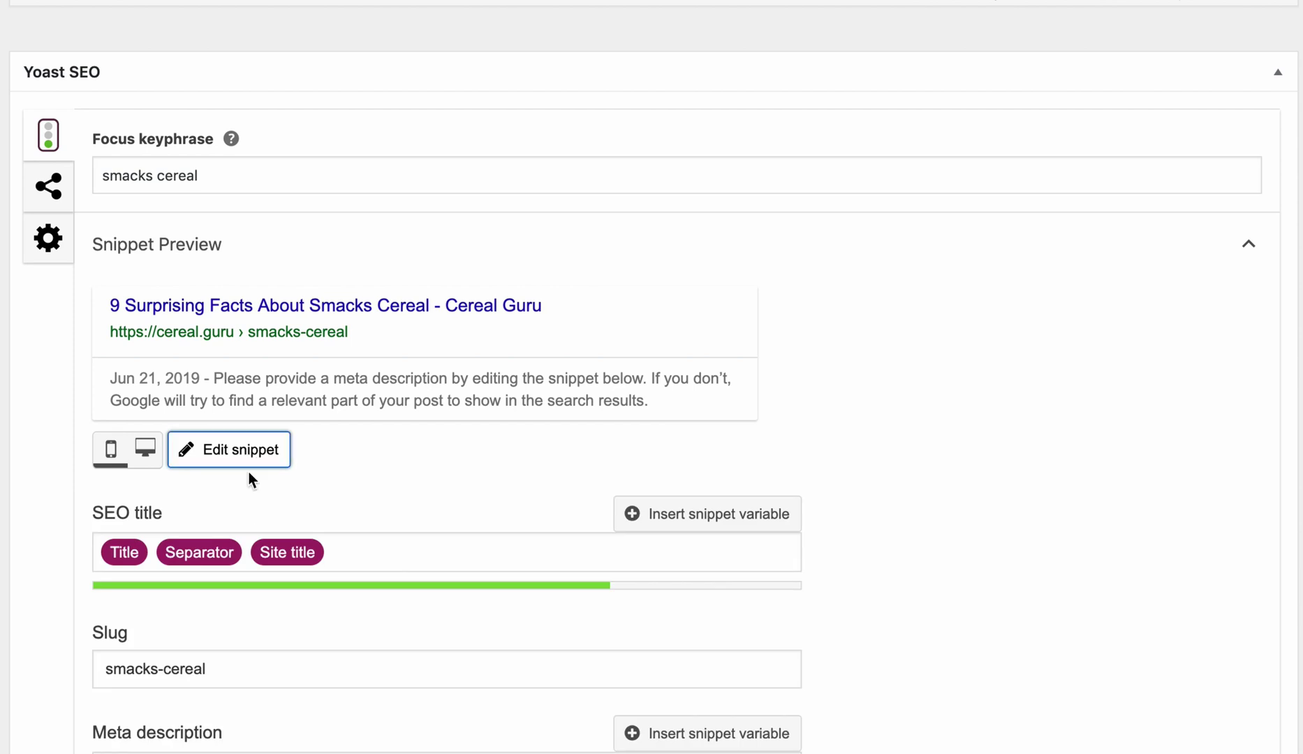
{"action": "scroll", "coordinate": [250, 467], "scroll_direction": "down", "scroll_amount": 5}
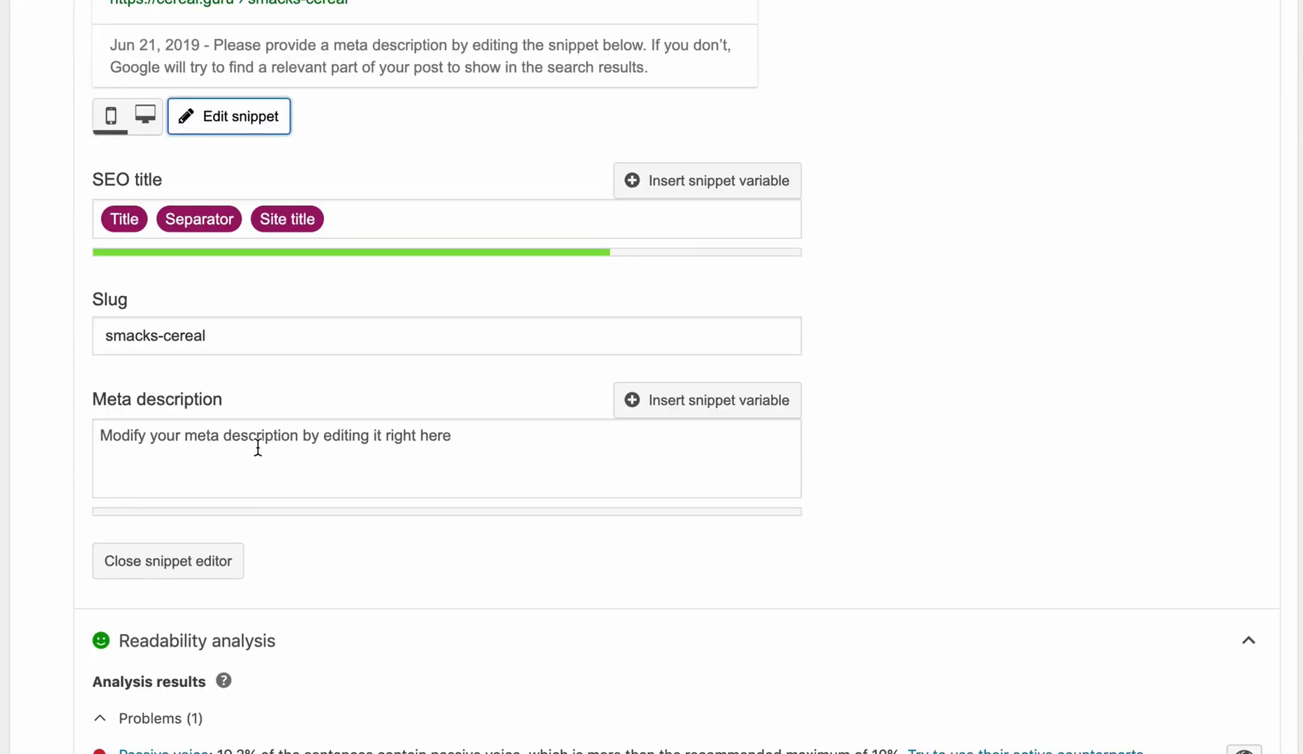
{"action": "left_click", "coordinate": [258, 447]}
{"action": "type", "text": "While Smacks cereal has seen many changes over the years, Kellogg's continues to make this sugar and honey breakfast cereal. Dig'em Frog..."}
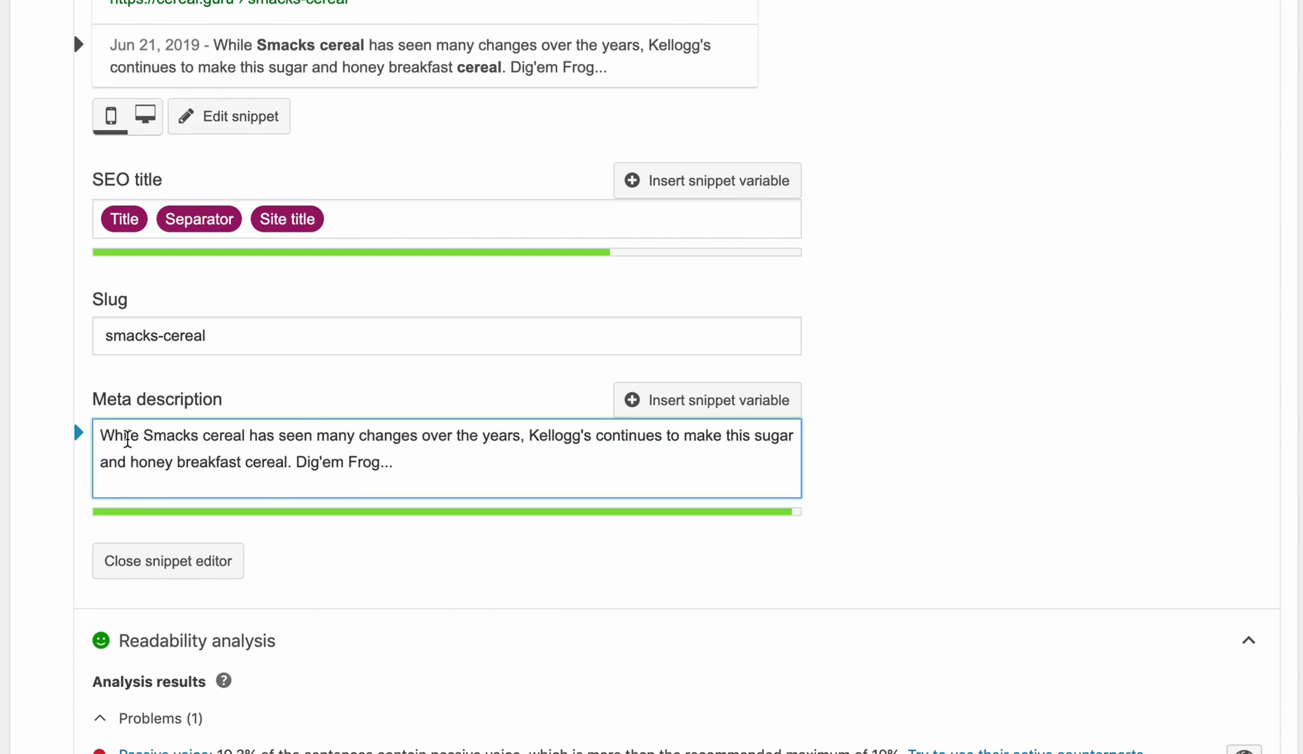
{"action": "left_click_drag", "start_coordinate": [395, 463], "coordinate": [383, 462]}
{"action": "left_click", "coordinate": [834, 455]}
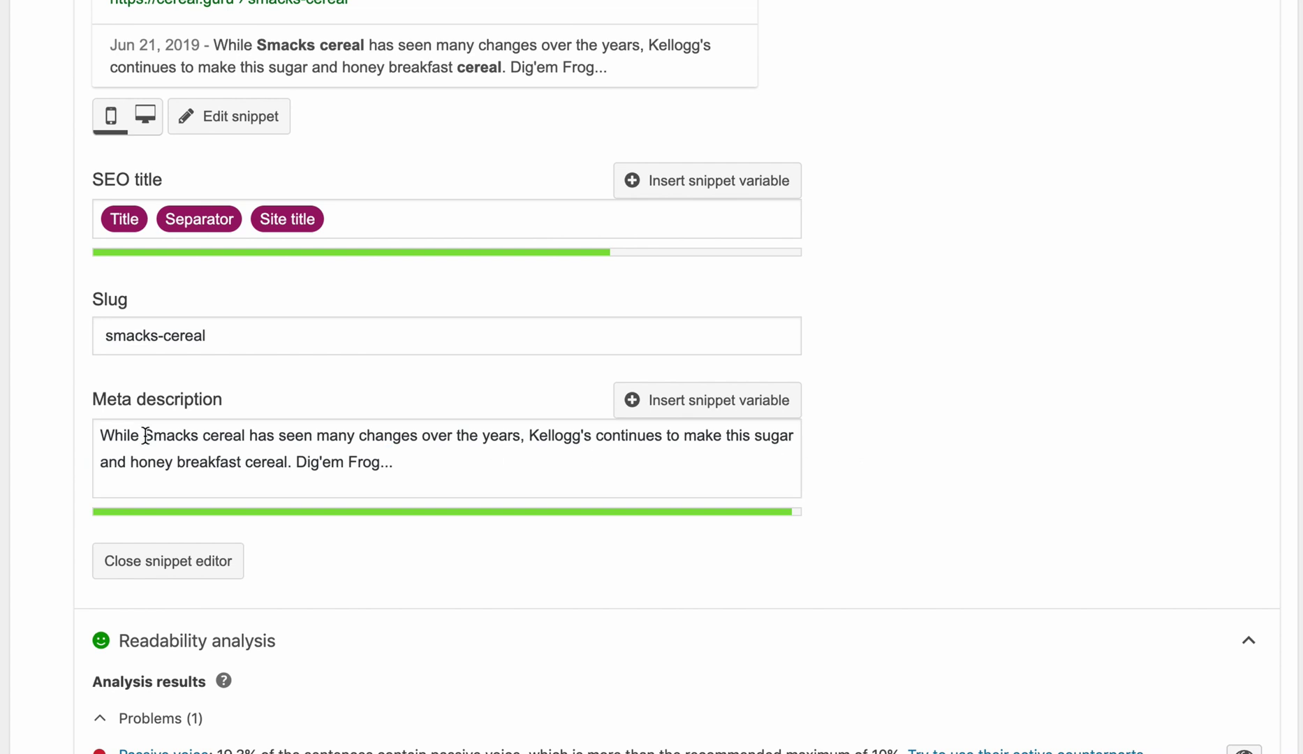
{"action": "scroll", "coordinate": [395, 145], "scroll_direction": "up", "scroll_amount": 1}
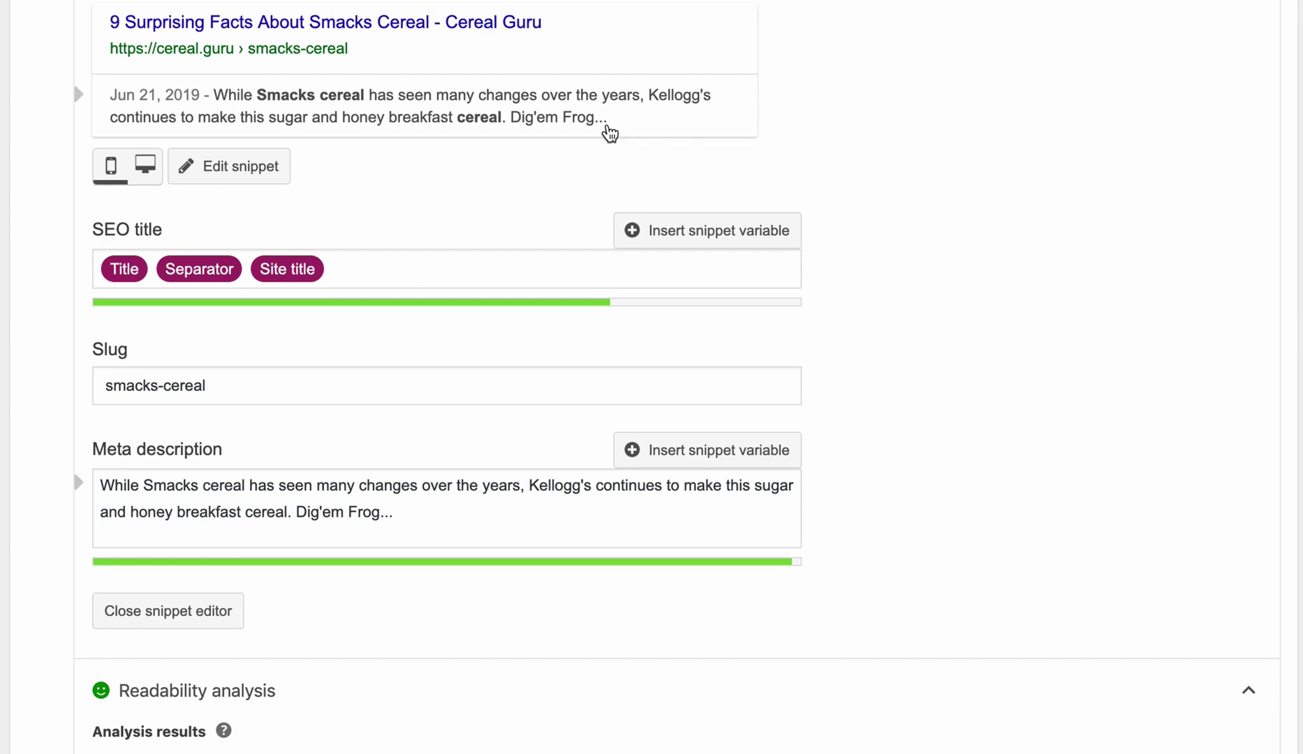
{"action": "scroll", "coordinate": [734, 349], "scroll_direction": "up", "scroll_amount": 5}
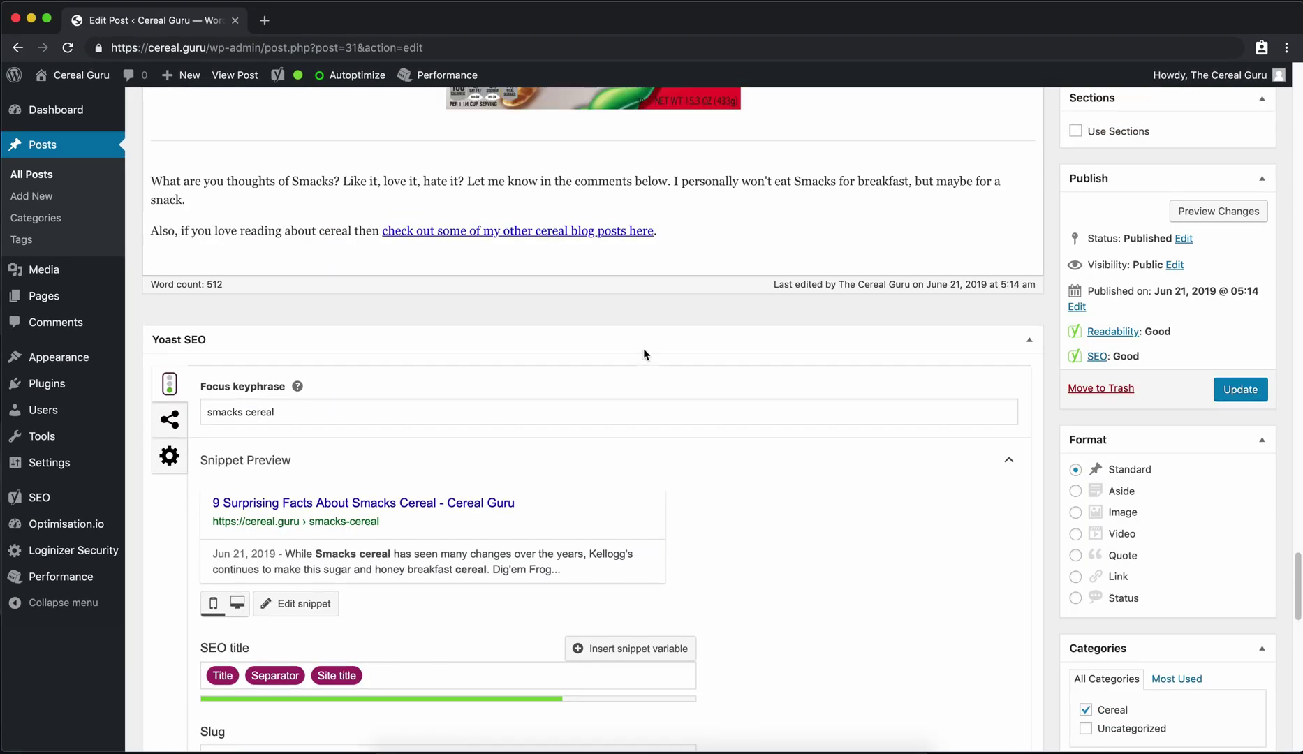
Update the Smacks post from the Publish box to save the Yoast settings
{"action": "scroll", "coordinate": [643, 349], "scroll_direction": "up", "scroll_amount": 7}
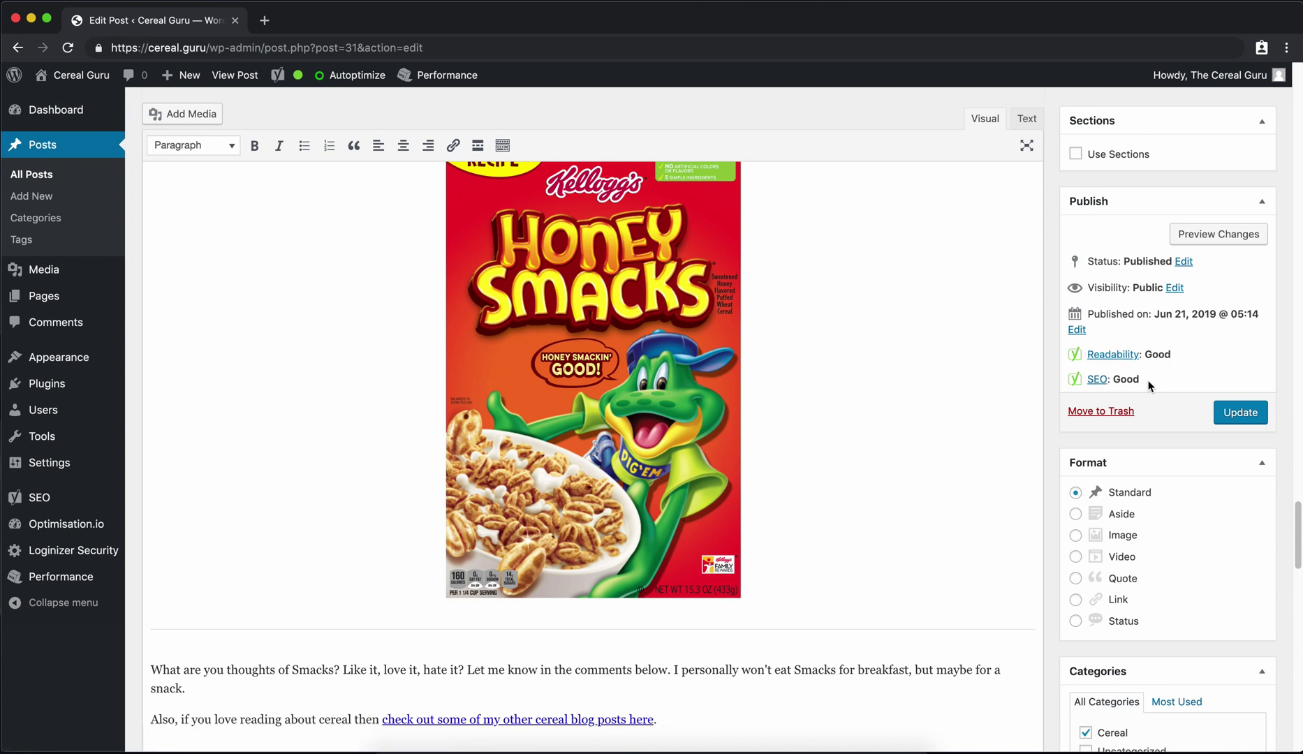
{"action": "scroll", "coordinate": [1056, 382], "scroll_direction": "up", "scroll_amount": 20}
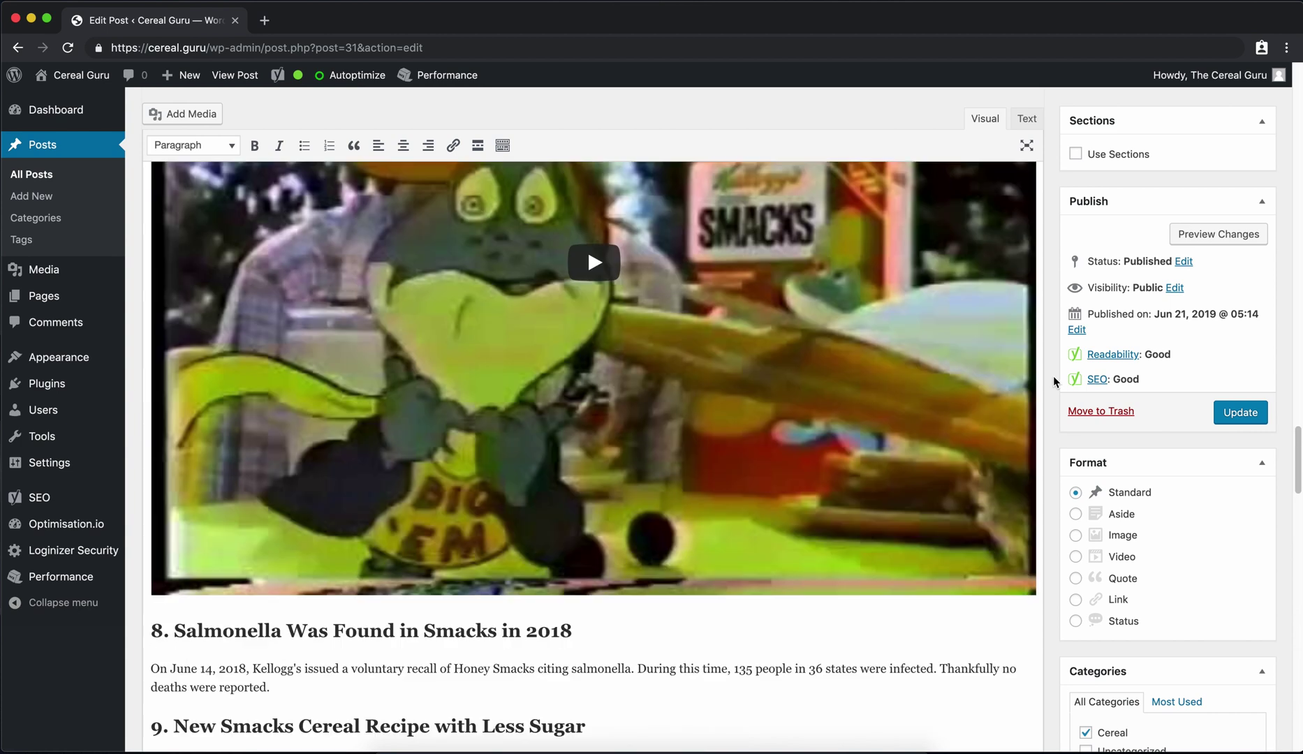
{"action": "scroll", "coordinate": [1052, 381], "scroll_direction": "up", "scroll_amount": 1}
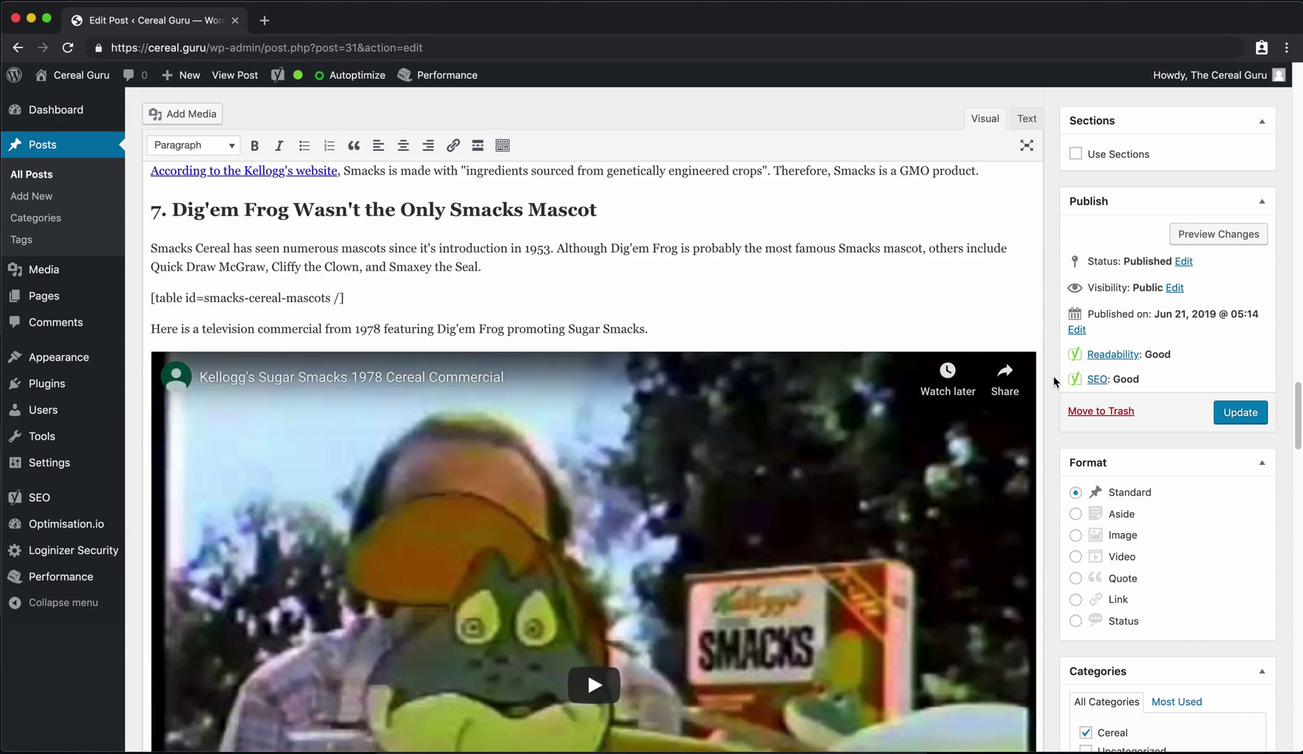
{"action": "left_click", "coordinate": [1254, 413]}
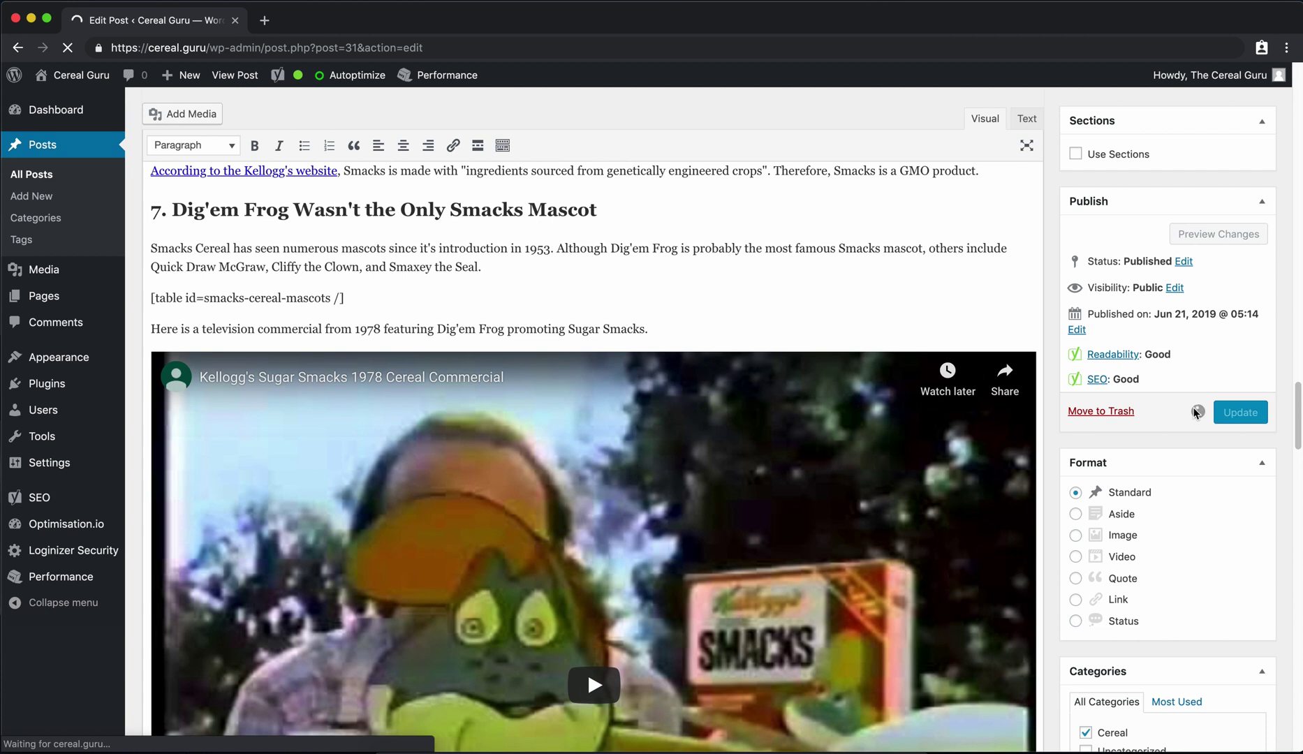